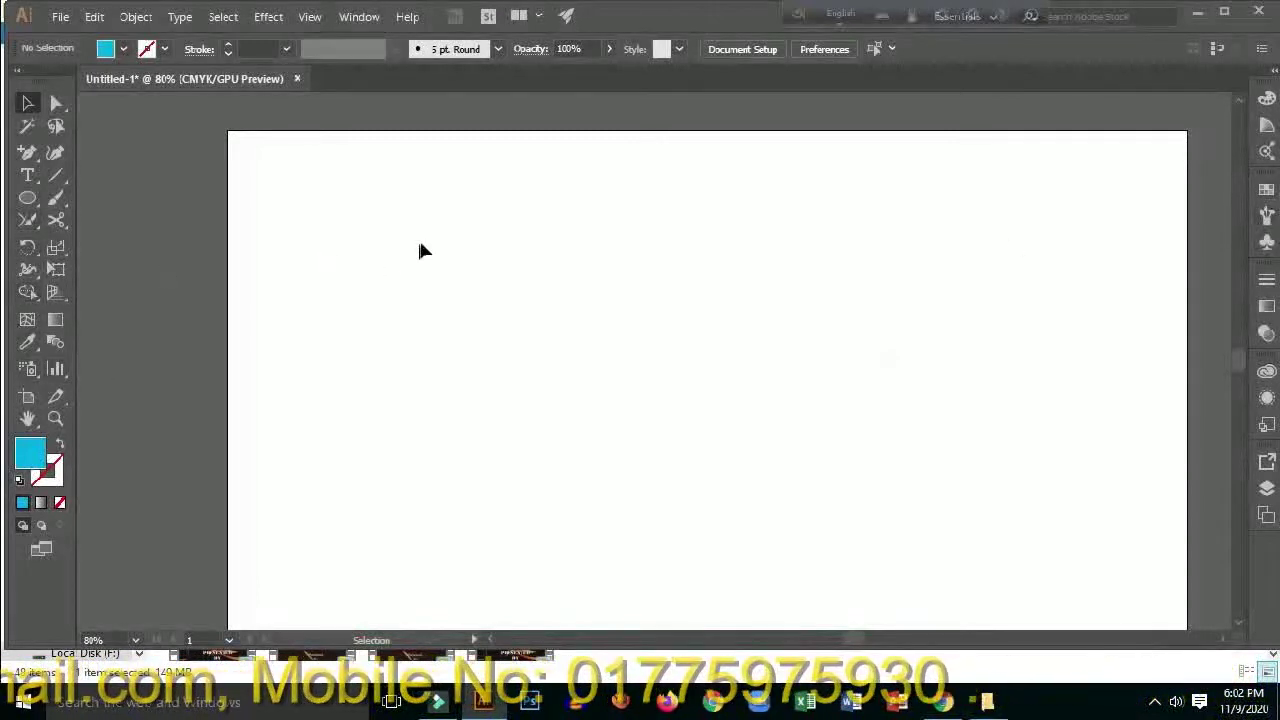
# Step: Activate the Eraser tool and replace it with the Knife tool
pyautogui.click(57, 224)
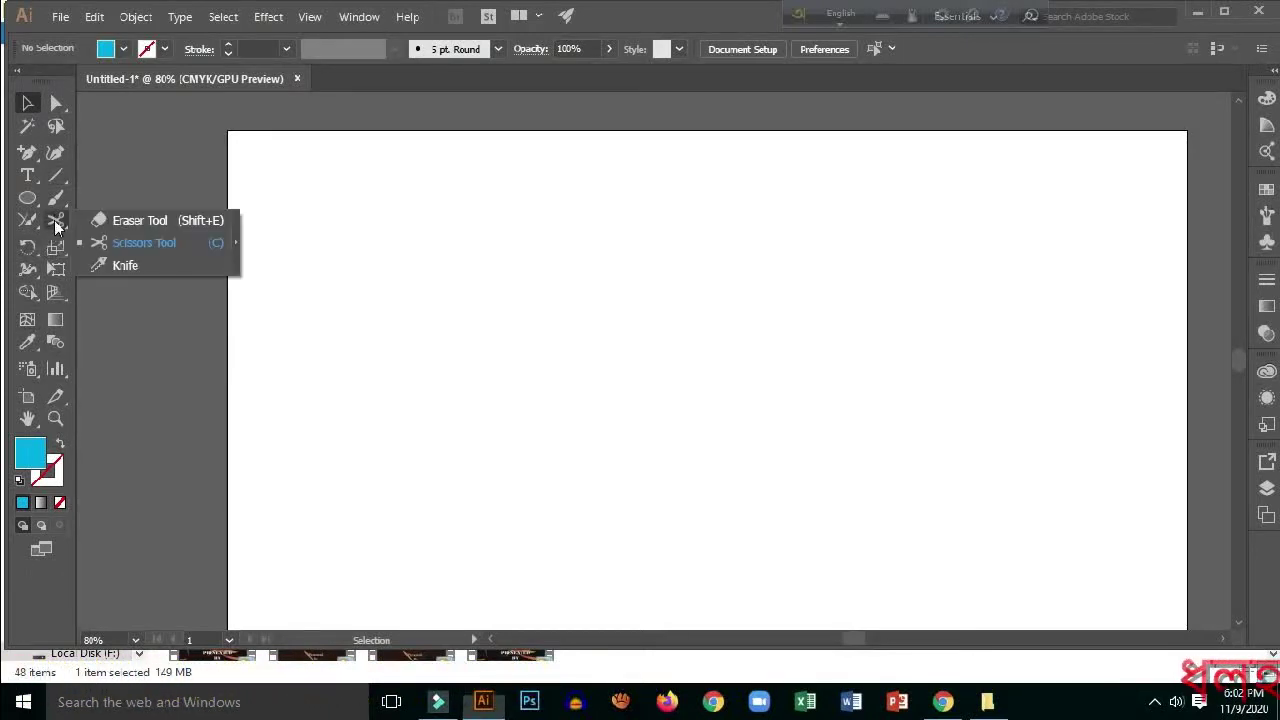
pyautogui.click(117, 221)
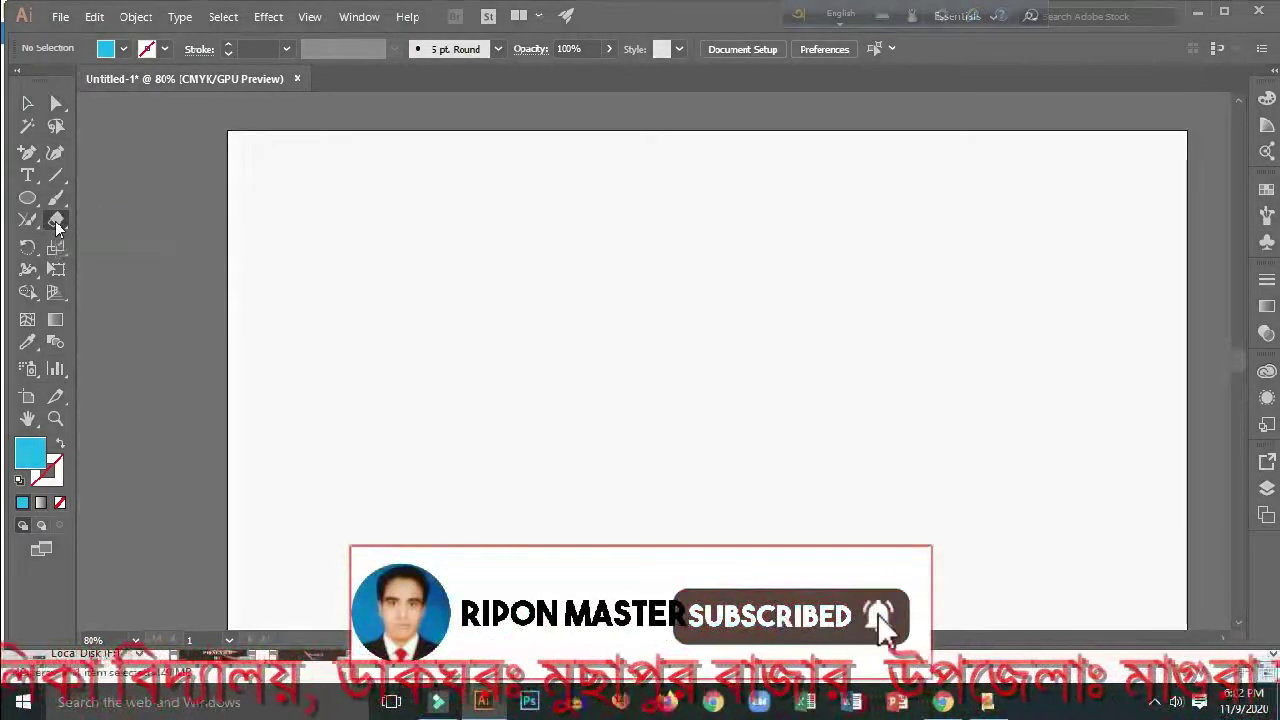
pyautogui.click(57, 228)
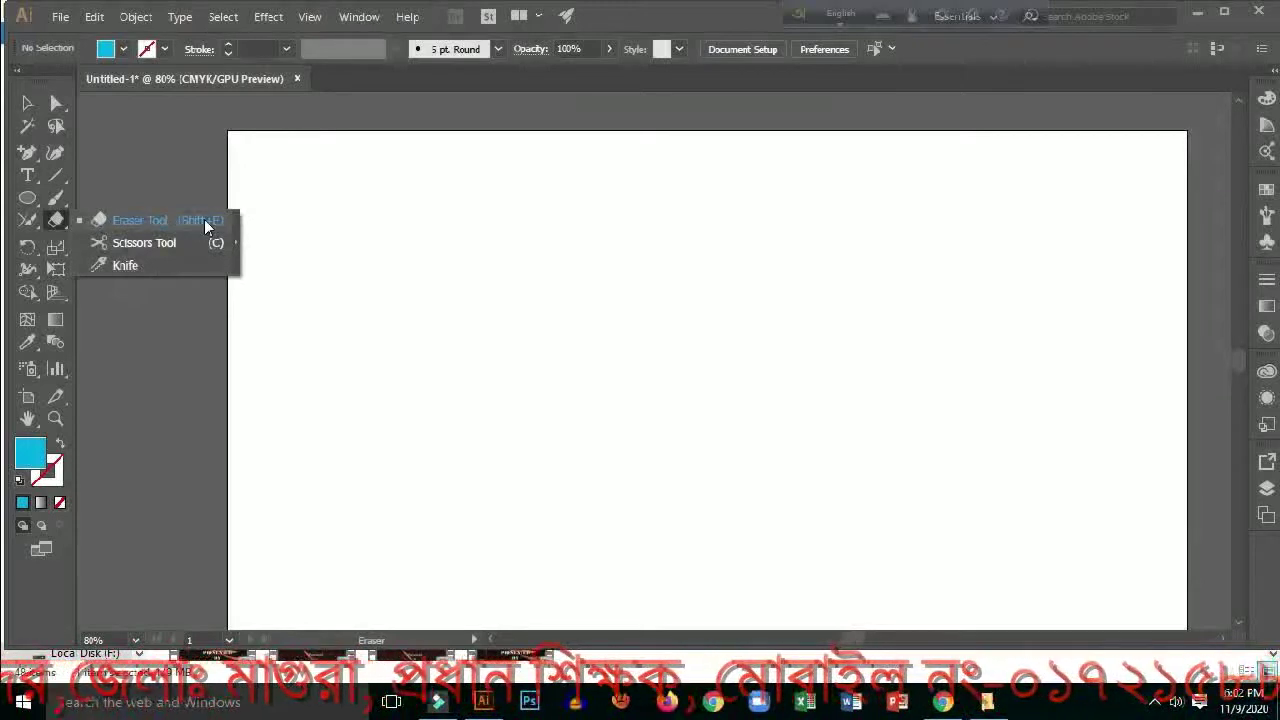
pyautogui.click(117, 264)
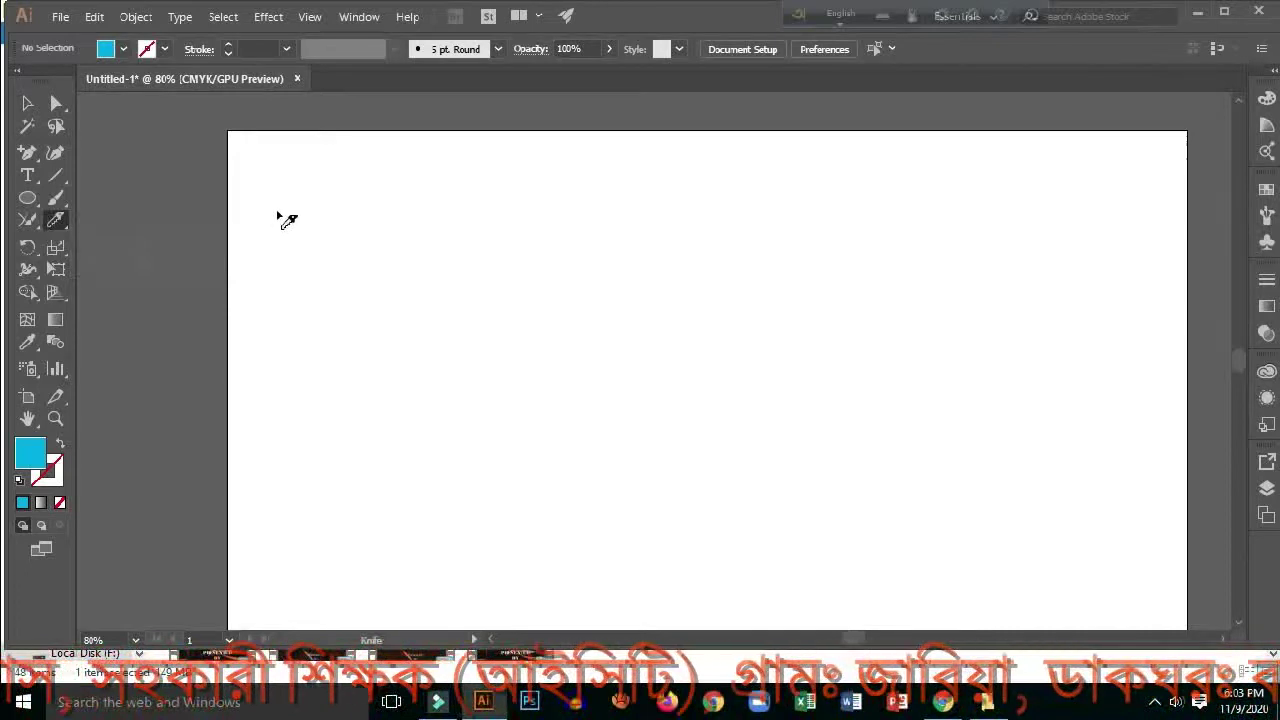
pyautogui.moveTo(280, 212)
pyautogui.mouseDown()
pyautogui.moveTo(360, 272)
pyautogui.moveTo(537, 234)
pyautogui.moveTo(772, 261)
pyautogui.moveTo(896, 202)
pyautogui.moveTo(976, 296)
pyautogui.mouseUp()
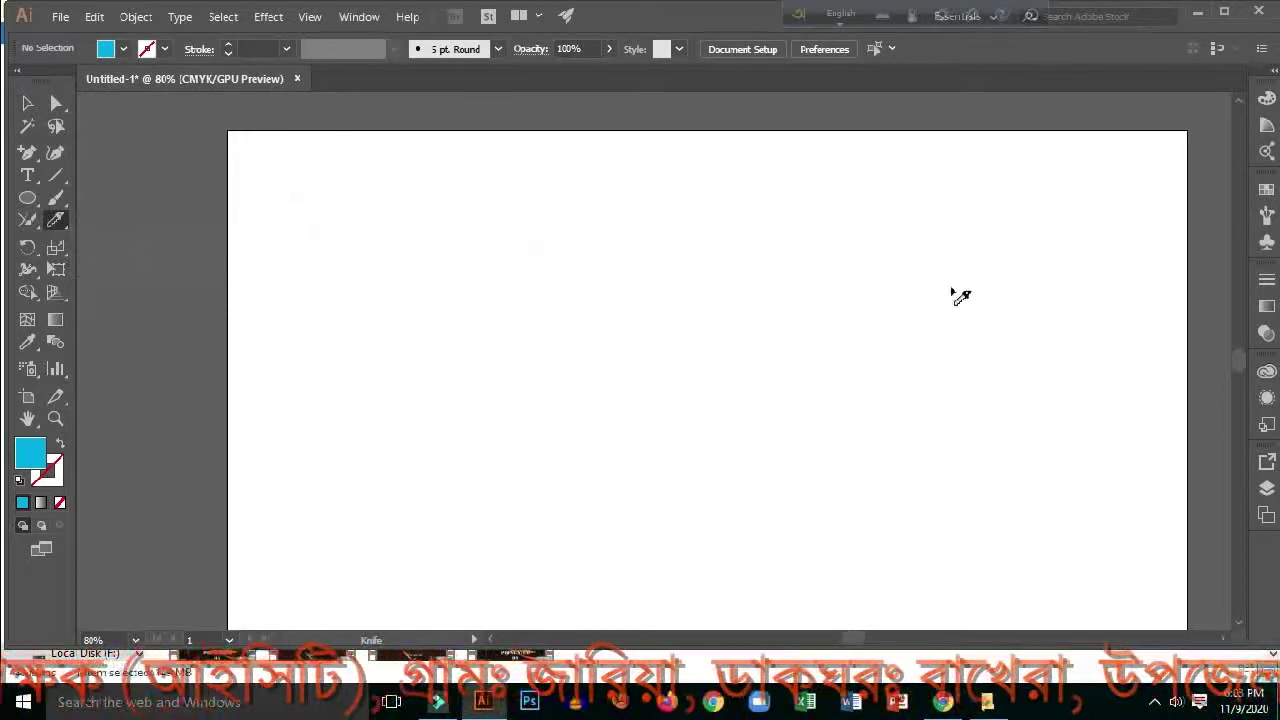
pyautogui.moveTo(350, 268); pyautogui.dragTo(1060, 272)
pyautogui.moveTo(690, 168); pyautogui.dragTo(712, 454)
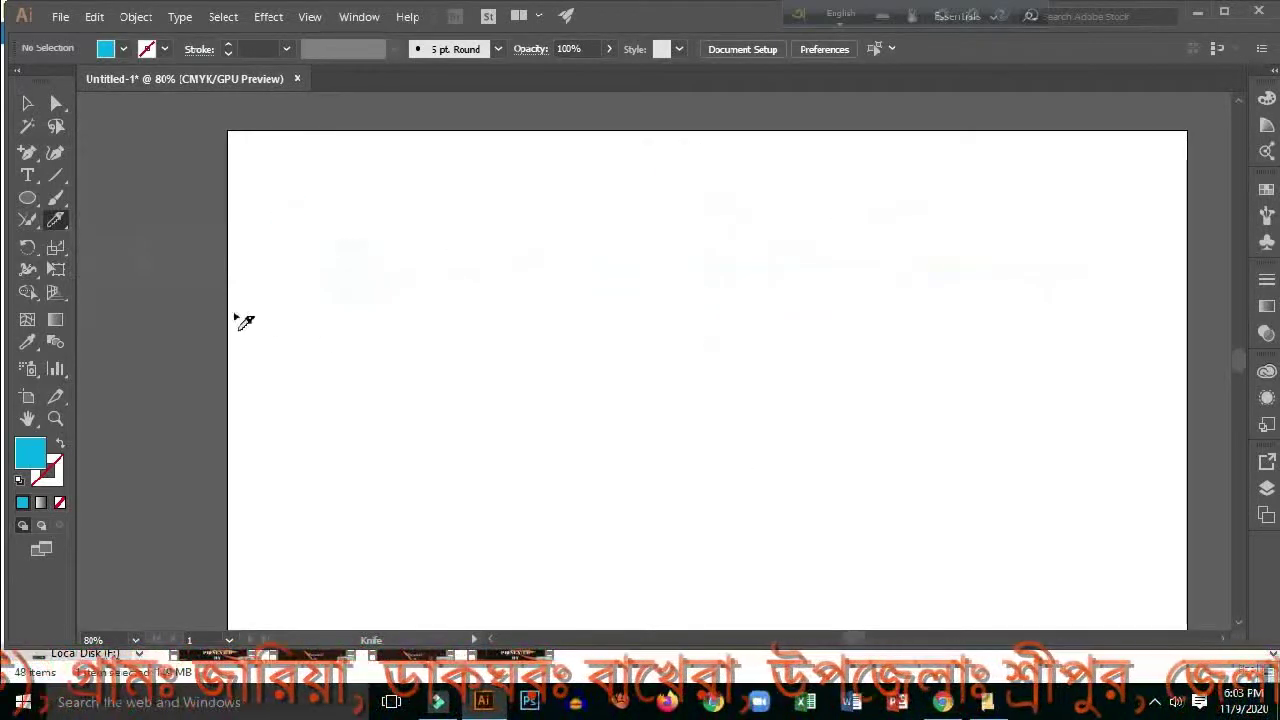
pyautogui.moveTo(258, 314); pyautogui.dragTo(885, 316)
pyautogui.moveTo(575, 175); pyautogui.dragTo(586, 398)
pyautogui.moveTo(340, 303); pyautogui.dragTo(945, 274)
pyautogui.moveTo(646, 180); pyautogui.dragTo(656, 420)
pyautogui.moveTo(383, 265); pyautogui.dragTo(637, 238)
pyautogui.moveTo(603, 169); pyautogui.dragTo(610, 234)
pyautogui.moveTo(377, 207)
pyautogui.mouseDown()
pyautogui.moveTo(836, 278)
pyautogui.moveTo(1036, 286)
pyautogui.mouseUp()
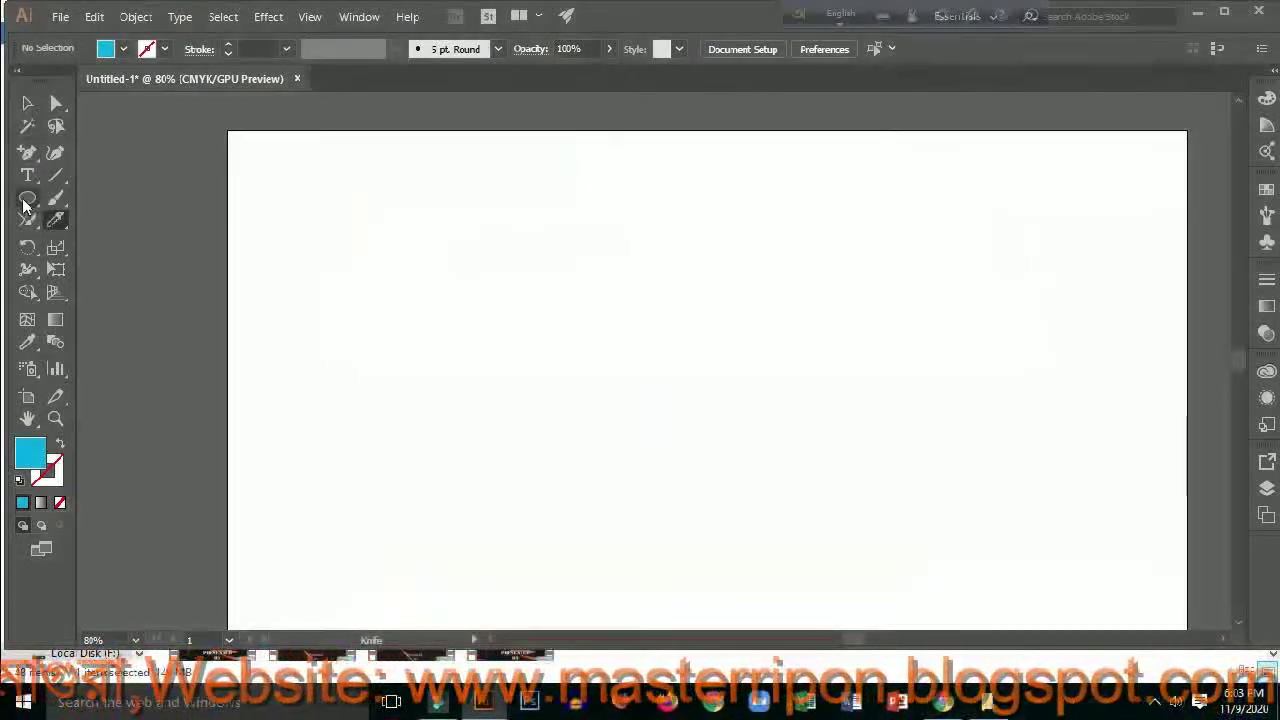
# Step: Draw a large five-pointed blue star in the middle of the artboard with the Star tool
pyautogui.rightClick(30, 200)
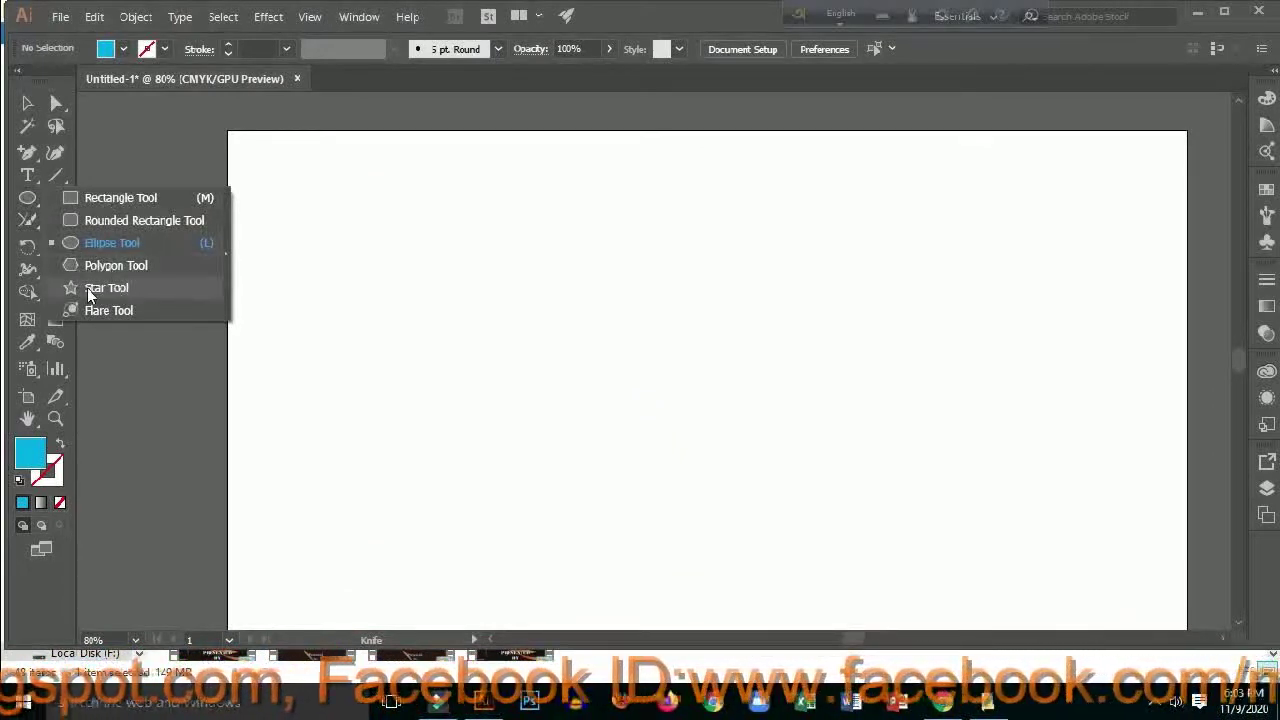
pyautogui.click(113, 291)
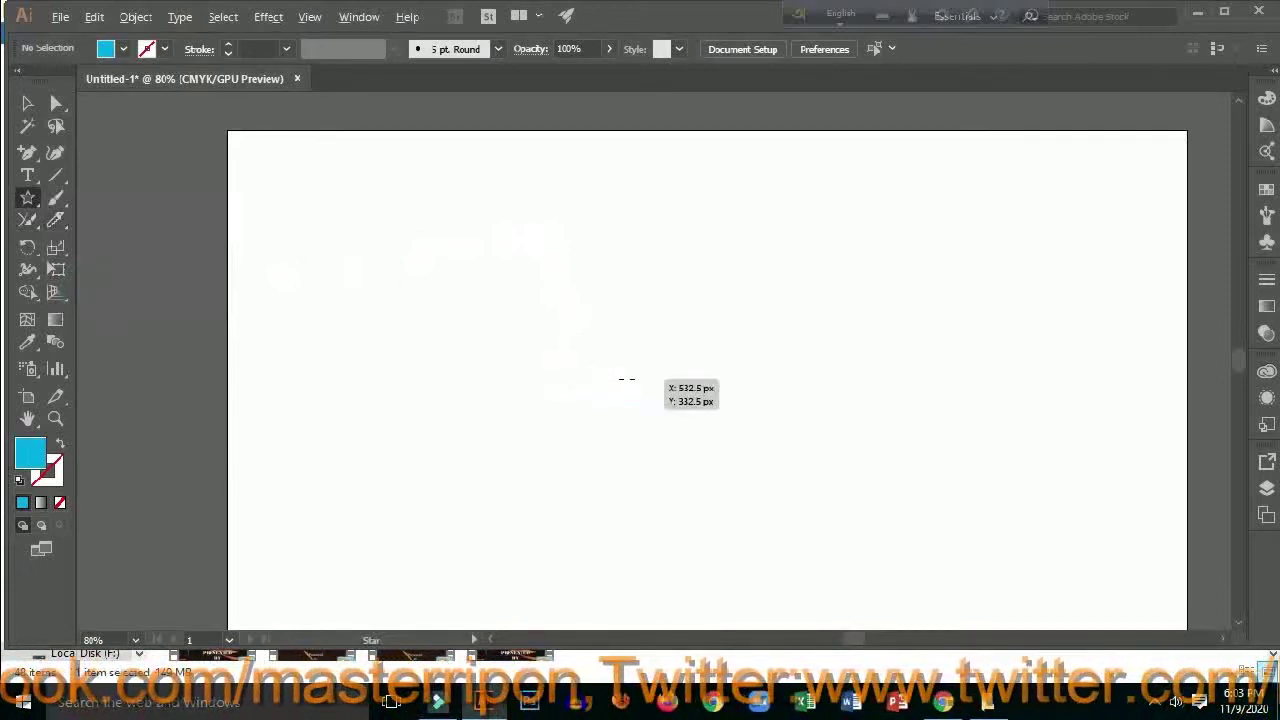
pyautogui.moveTo(657, 399); pyautogui.dragTo(848, 484)
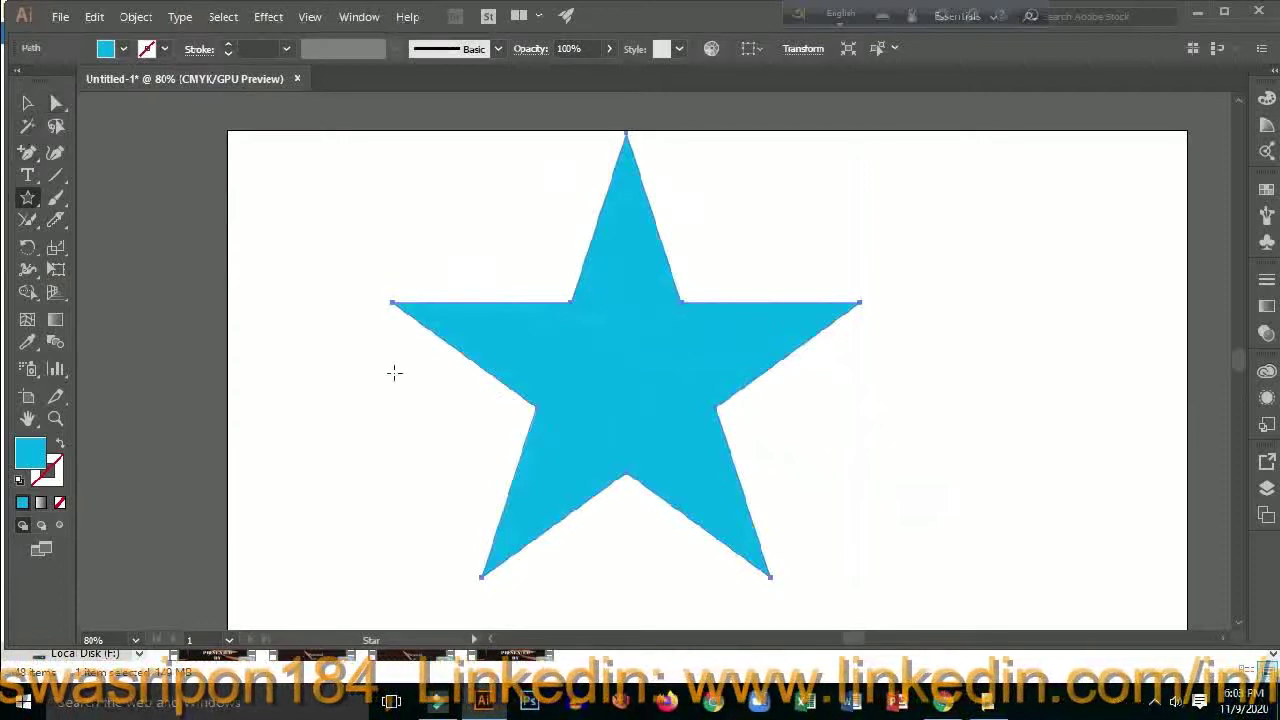
# Step: Cut the star with the Knife tool in straight lines through its centre, joining each tip to the opposite inner corner
pyautogui.click(57, 222)
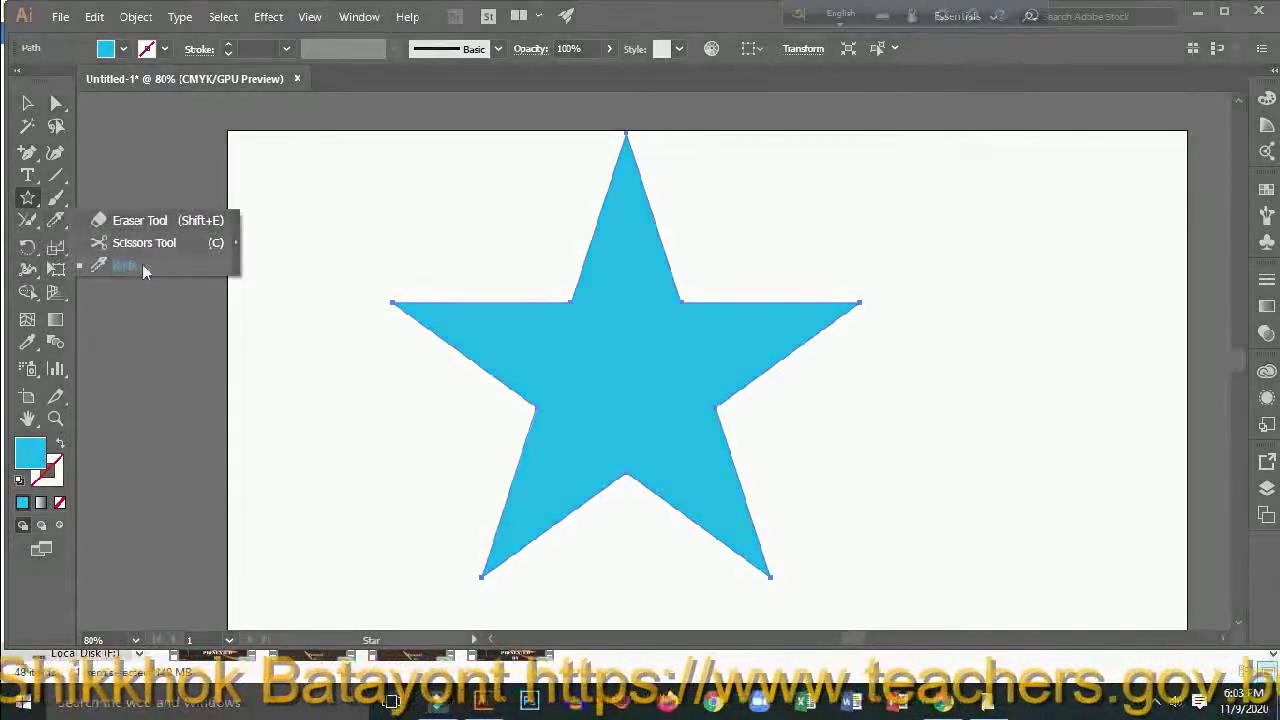
pyautogui.click(126, 266)
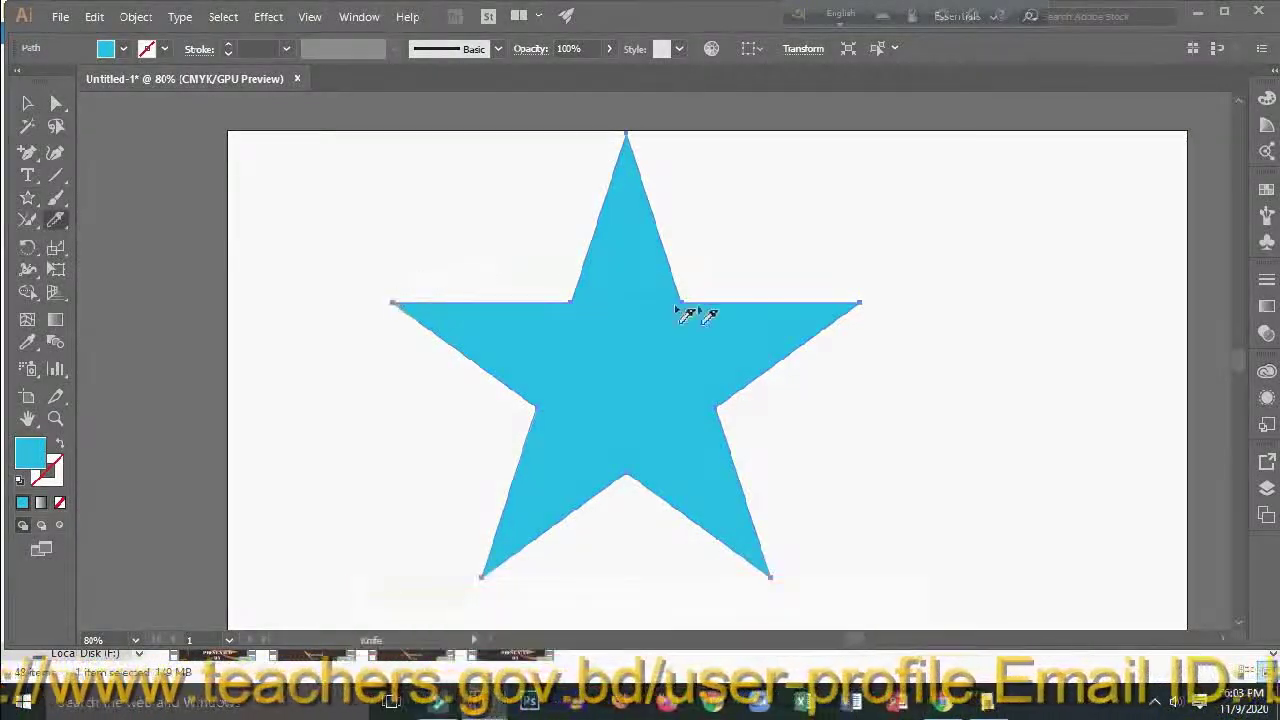
pyautogui.moveTo(1003, 211); pyautogui.dragTo(1034, 280)
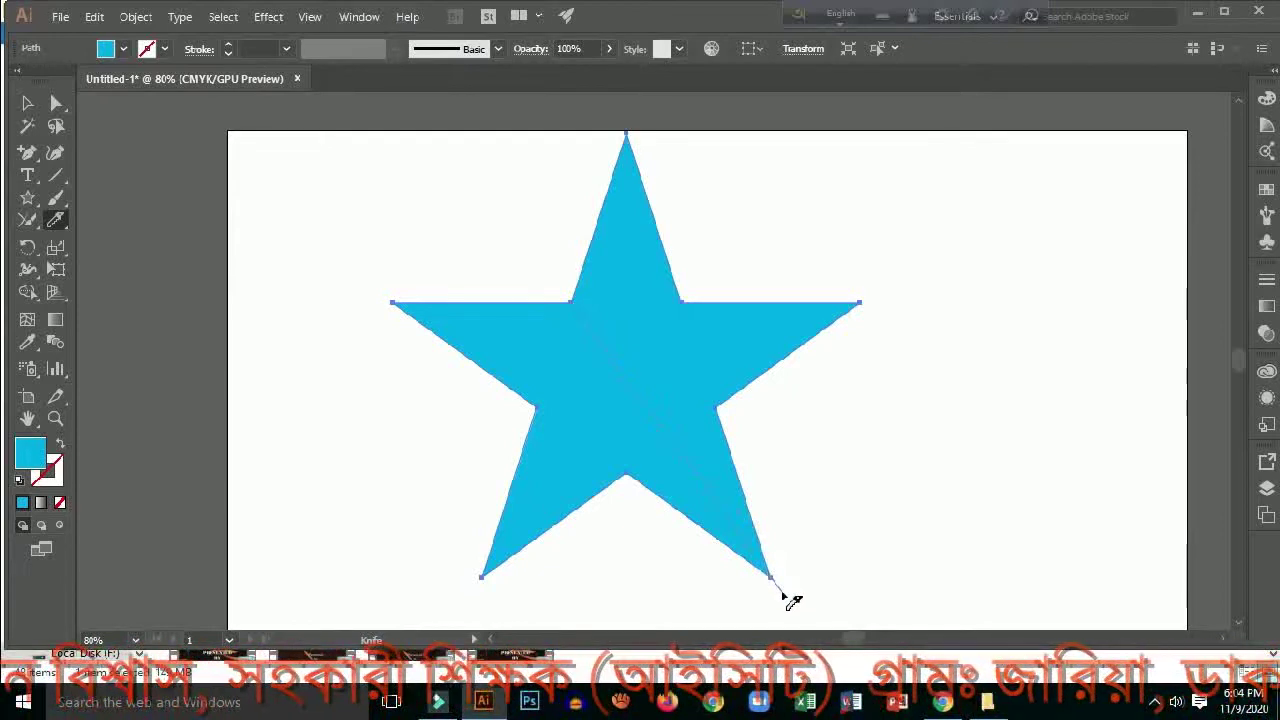
pyautogui.moveTo(783, 596); pyautogui.dragTo(783, 597)
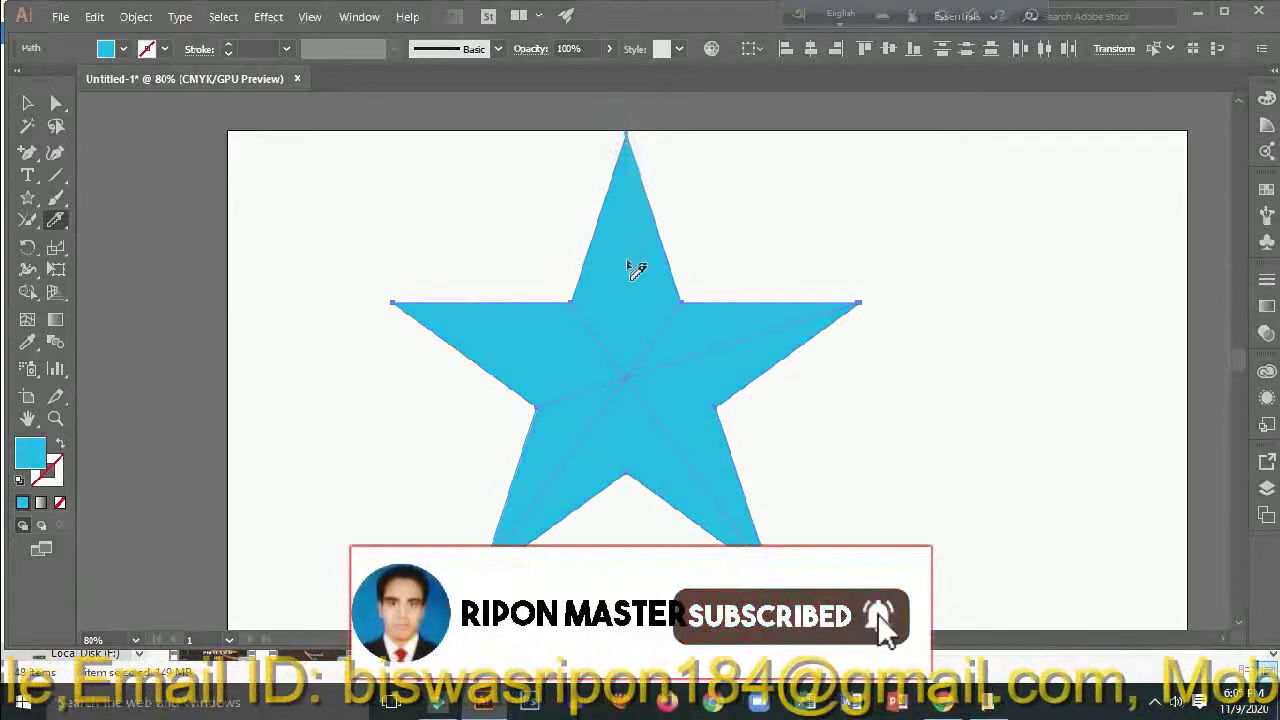
pyautogui.moveTo(625, 391); pyautogui.dragTo(628, 495)
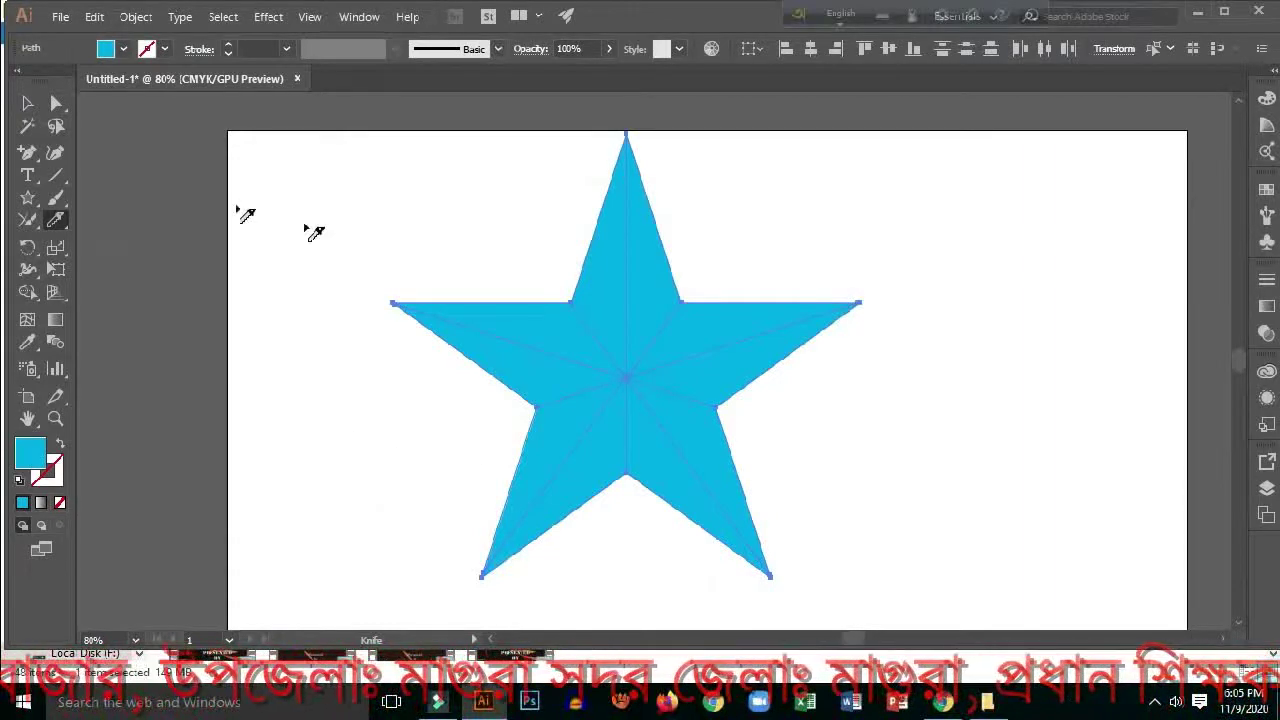
# Step: Select all the cut pieces of the star together
pyautogui.click(29, 105)
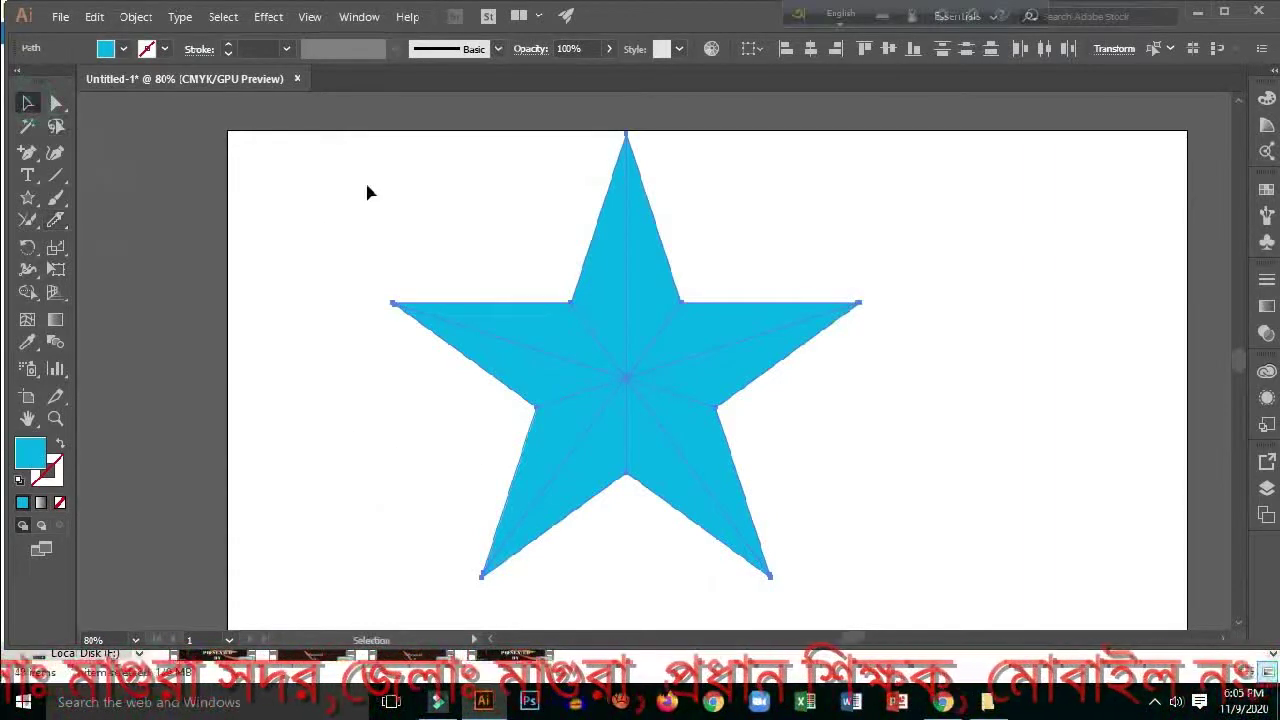
pyautogui.moveTo(370, 187); pyautogui.dragTo(1100, 560)
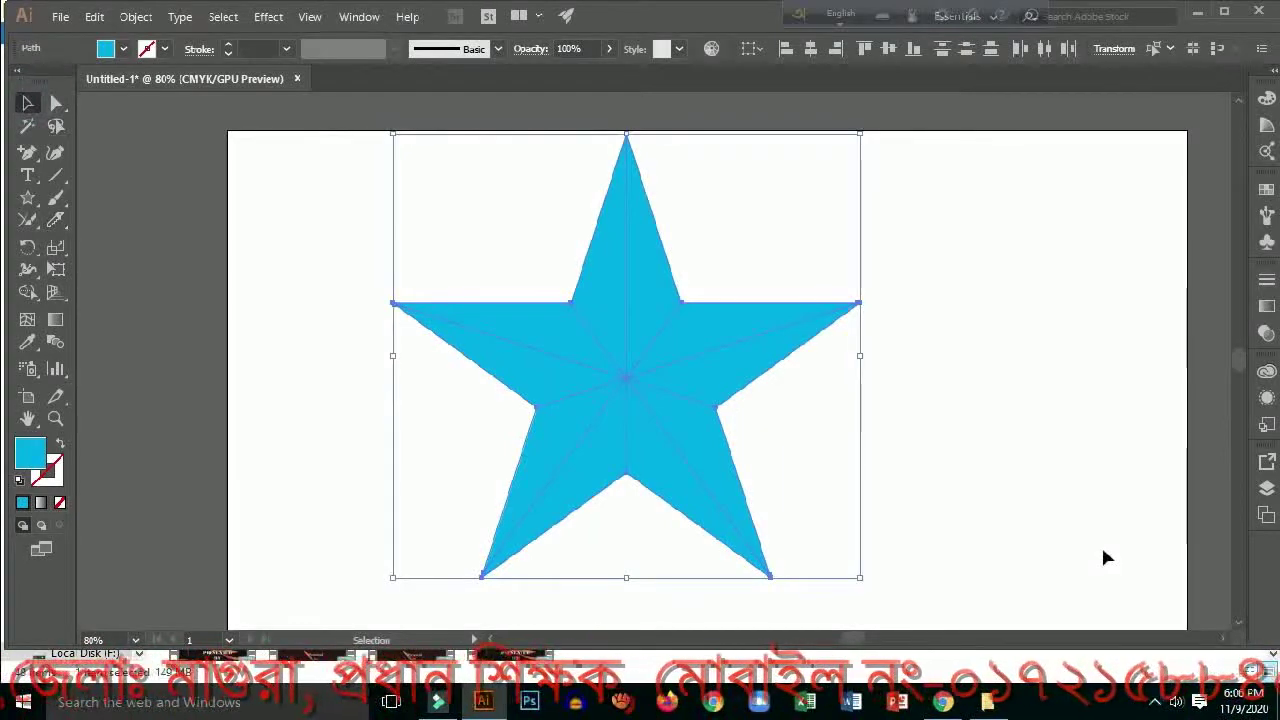
pyautogui.press('a')
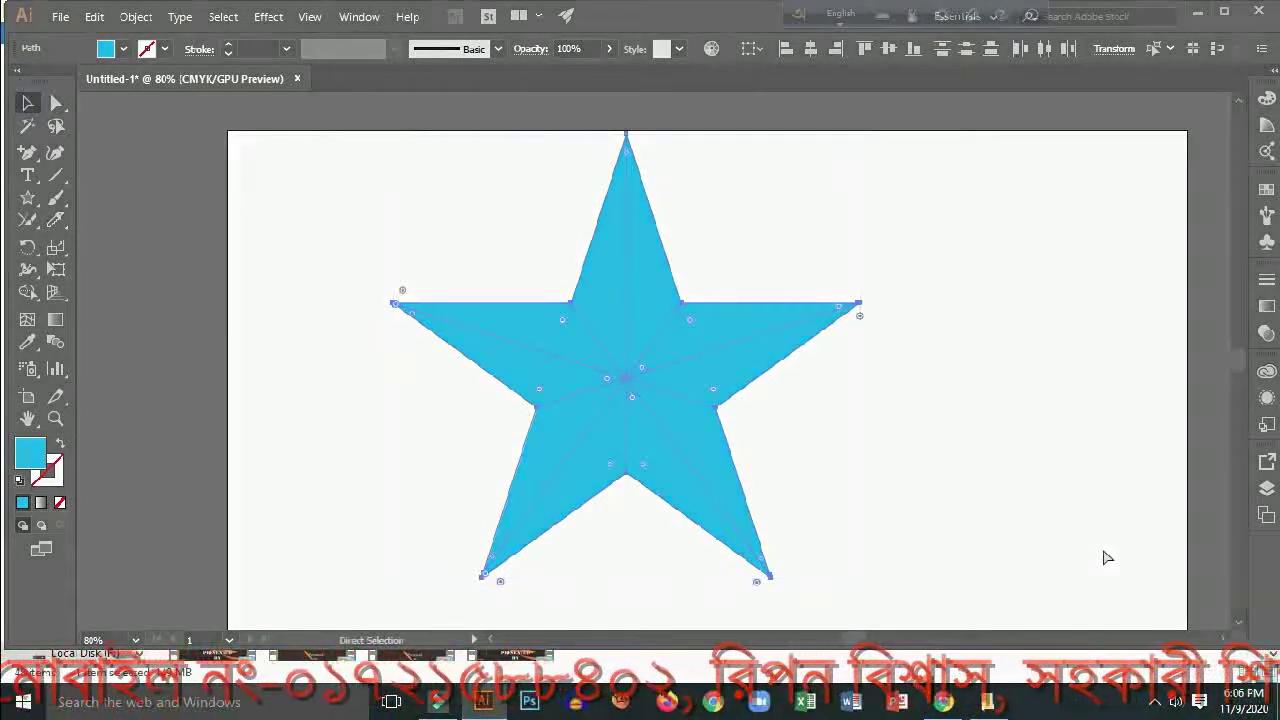
# Step: Isolate the lower piece of the star's left arm, fill it with the Orange, Yellow gradient and deselect it
pyautogui.hotkey('ctrl', '+')
pyautogui.hotkey('ctrl', '+')
pyautogui.hotkey('ctrl', '+')
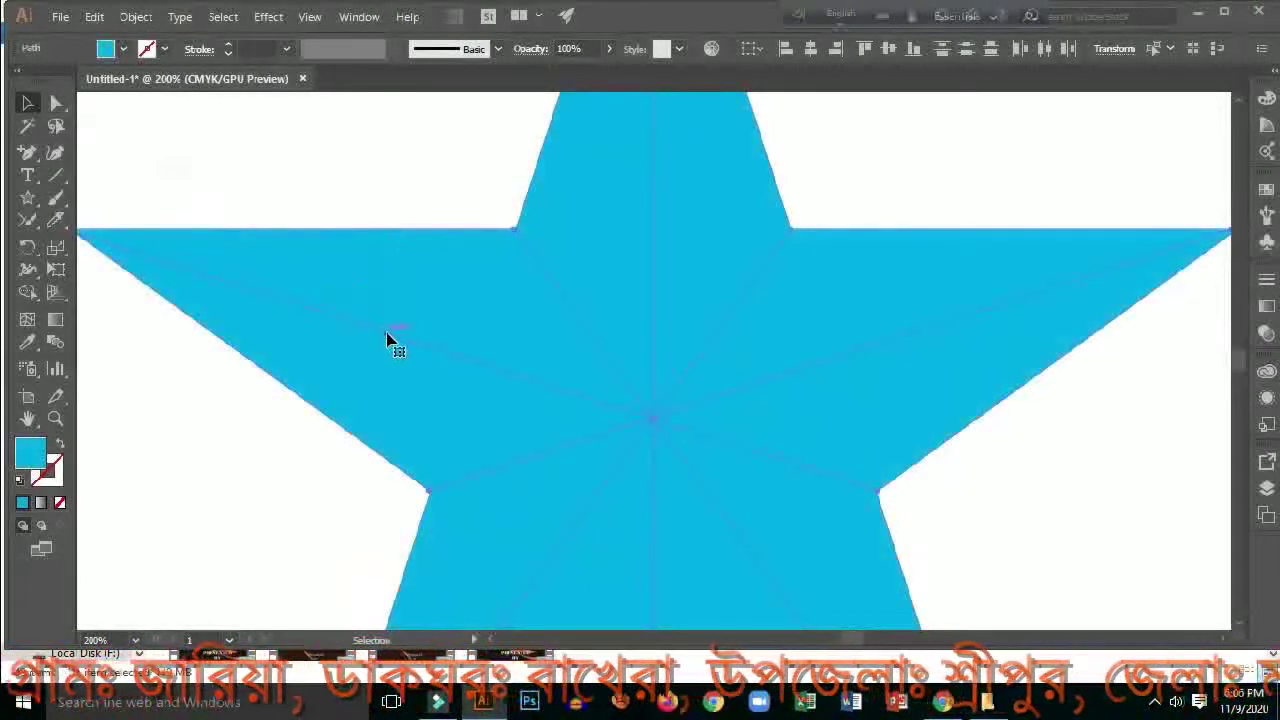
pyautogui.doubleClick(333, 321)
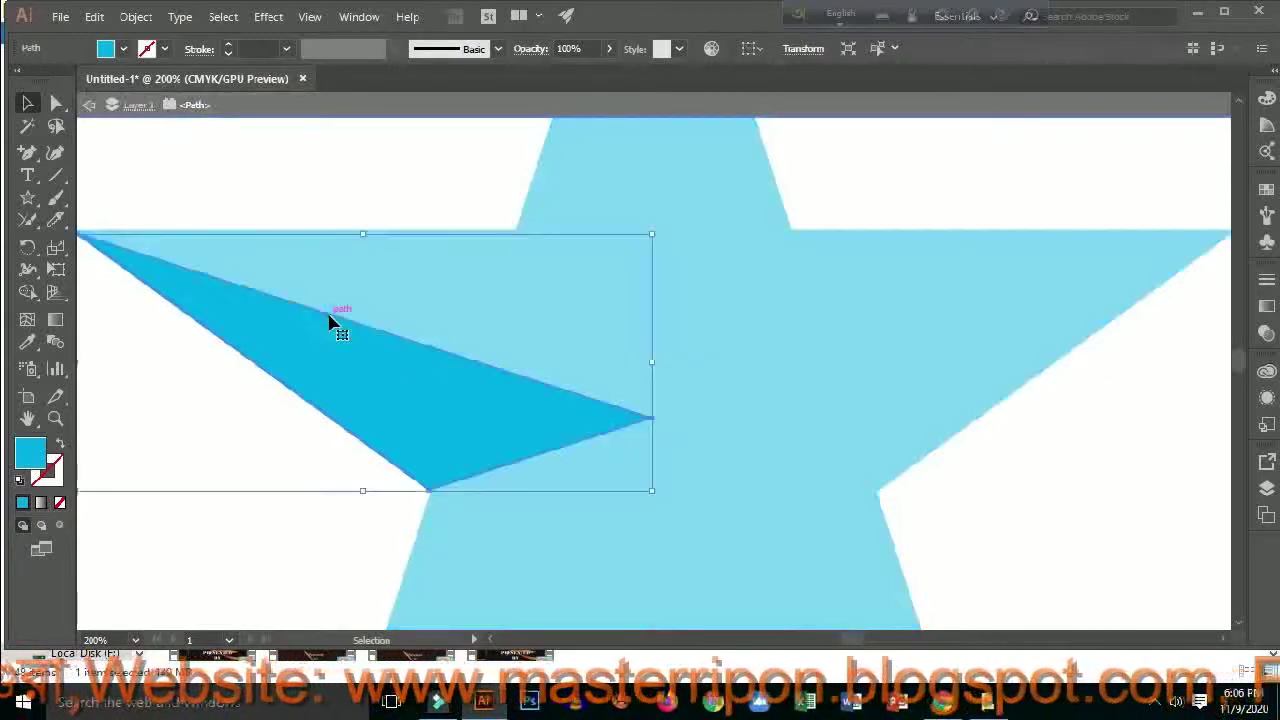
pyautogui.click(125, 52)
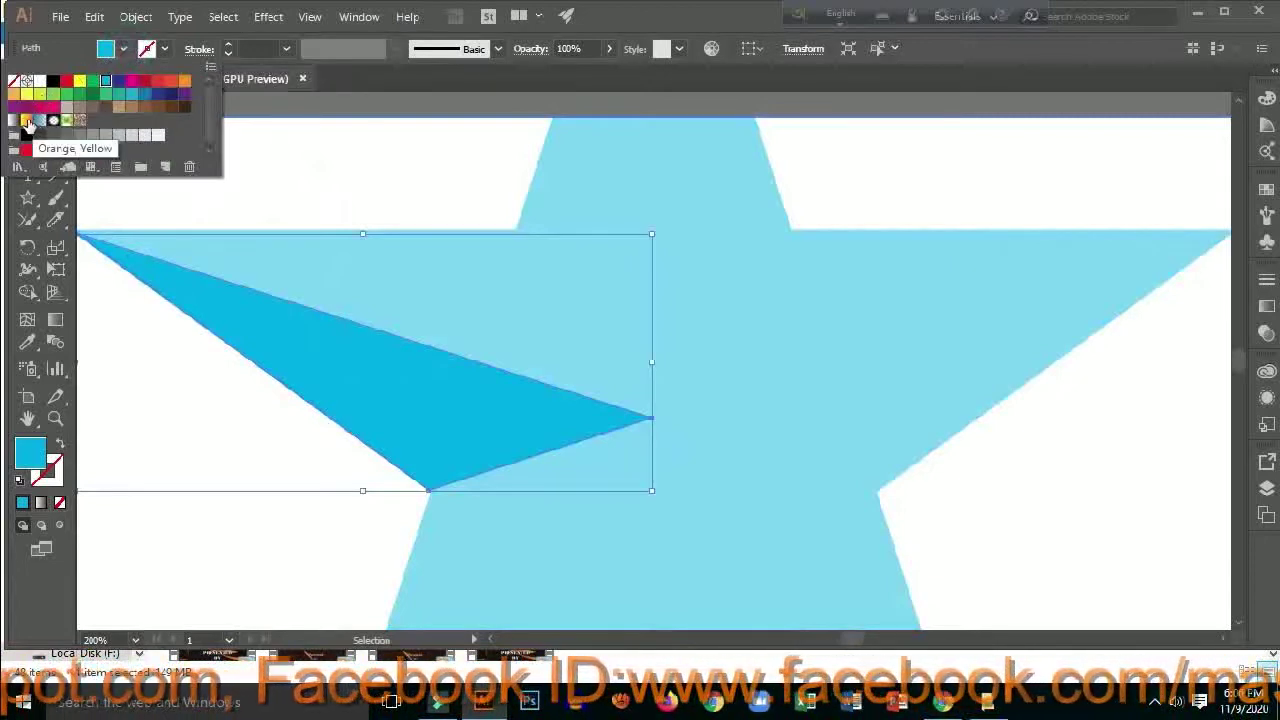
pyautogui.click(27, 121)
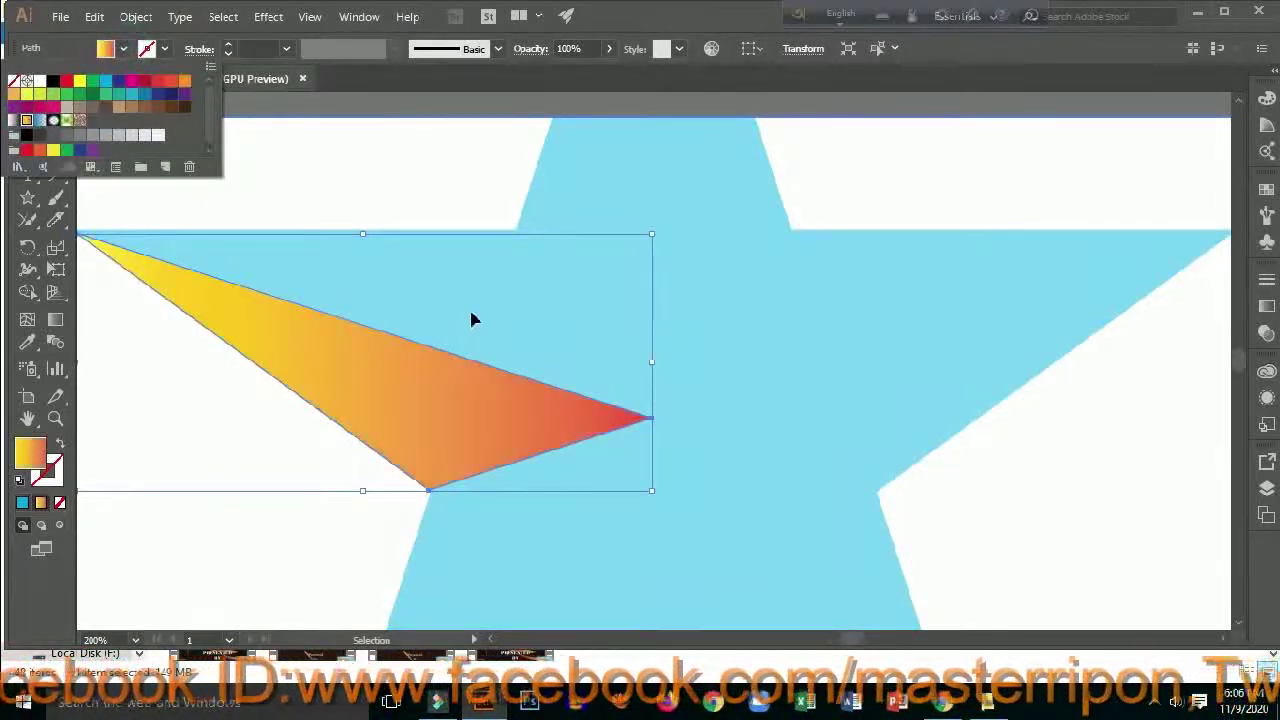
pyautogui.click(421, 172)
pyautogui.click(482, 180)
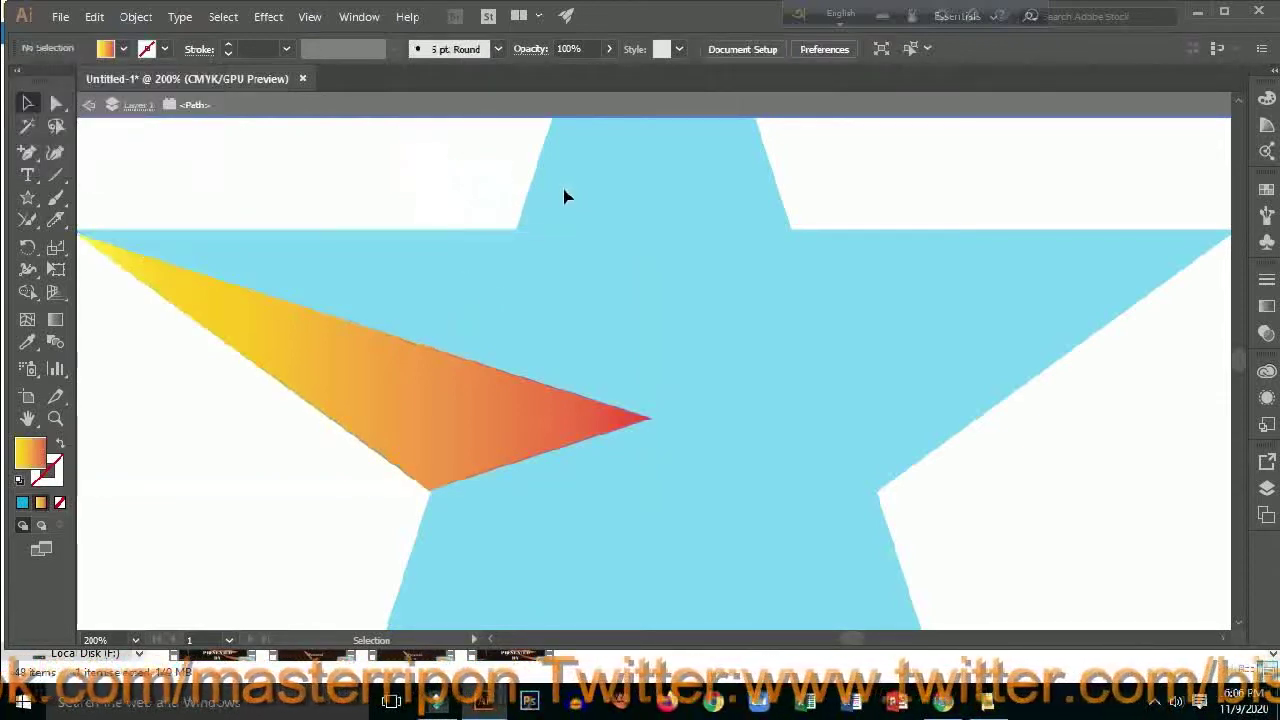
# Step: Leave isolation mode of the gradient-filled piece and return to the whole star
pyautogui.press('a')
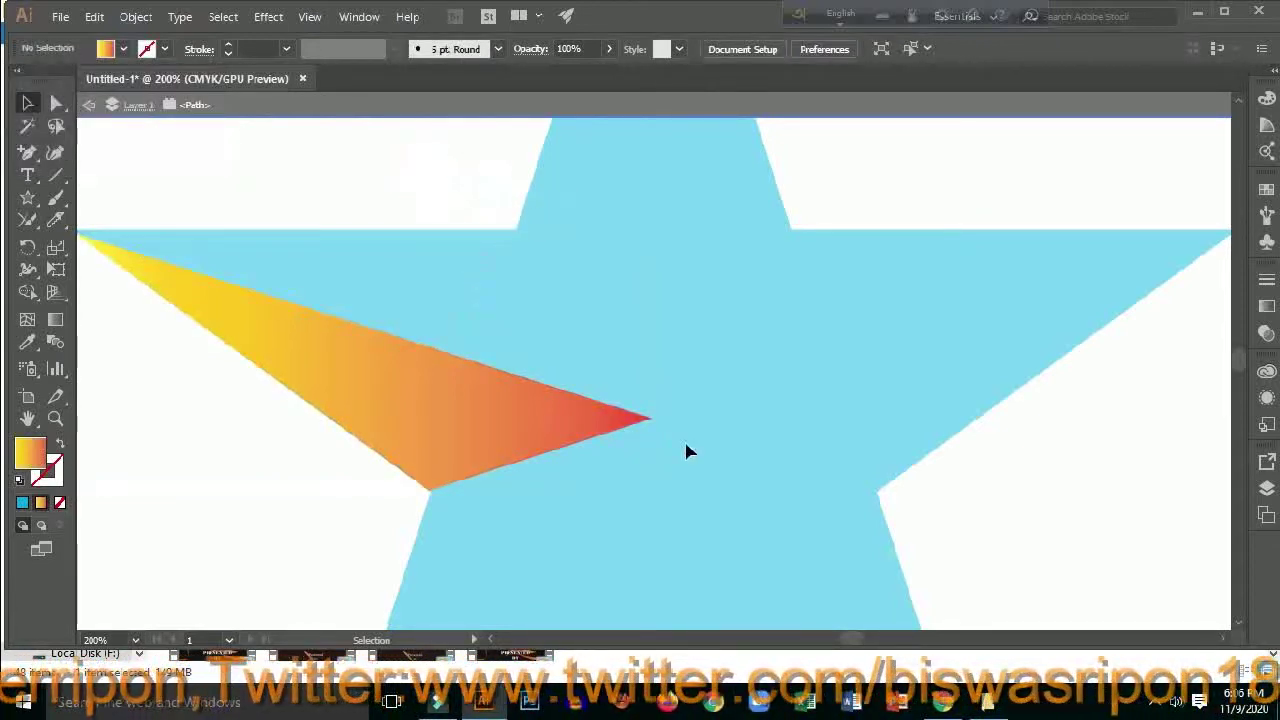
pyautogui.hotkey('ctrl', '-')
pyautogui.press('v')
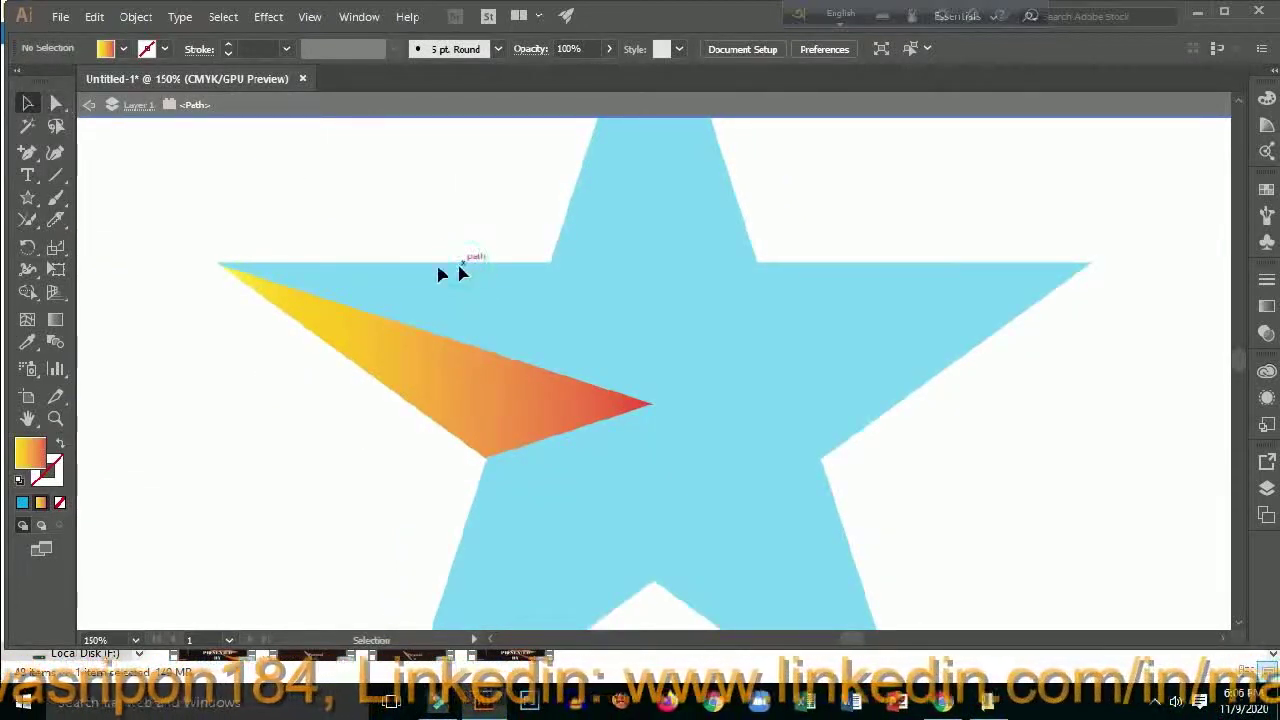
pyautogui.click(286, 262)
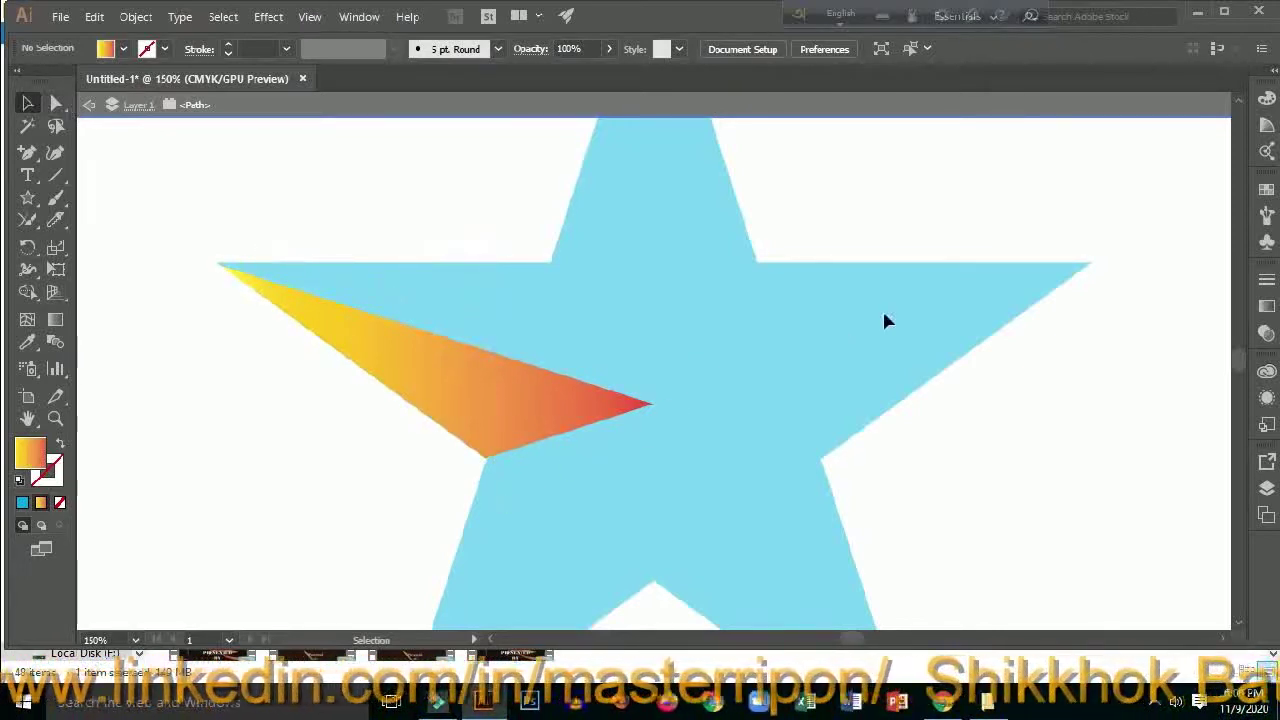
pyautogui.moveTo(220, 191); pyautogui.dragTo(1026, 592)
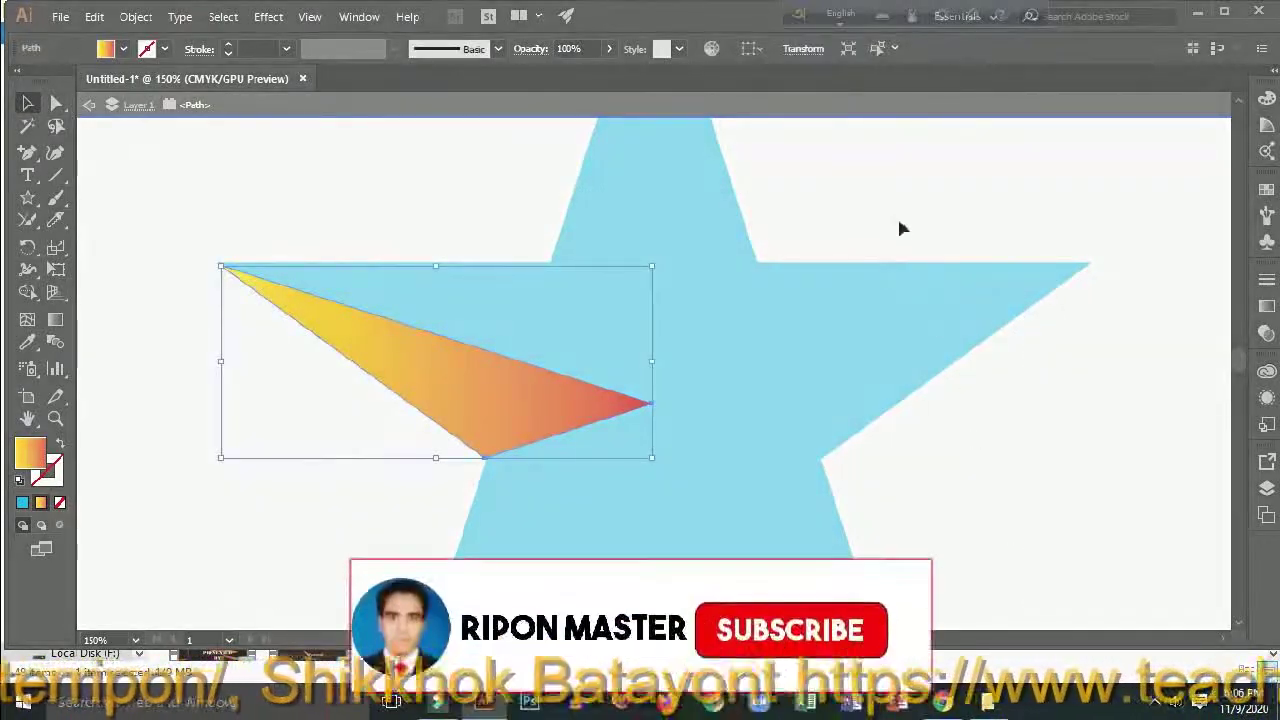
pyautogui.moveTo(898, 220); pyautogui.dragTo(1057, 569)
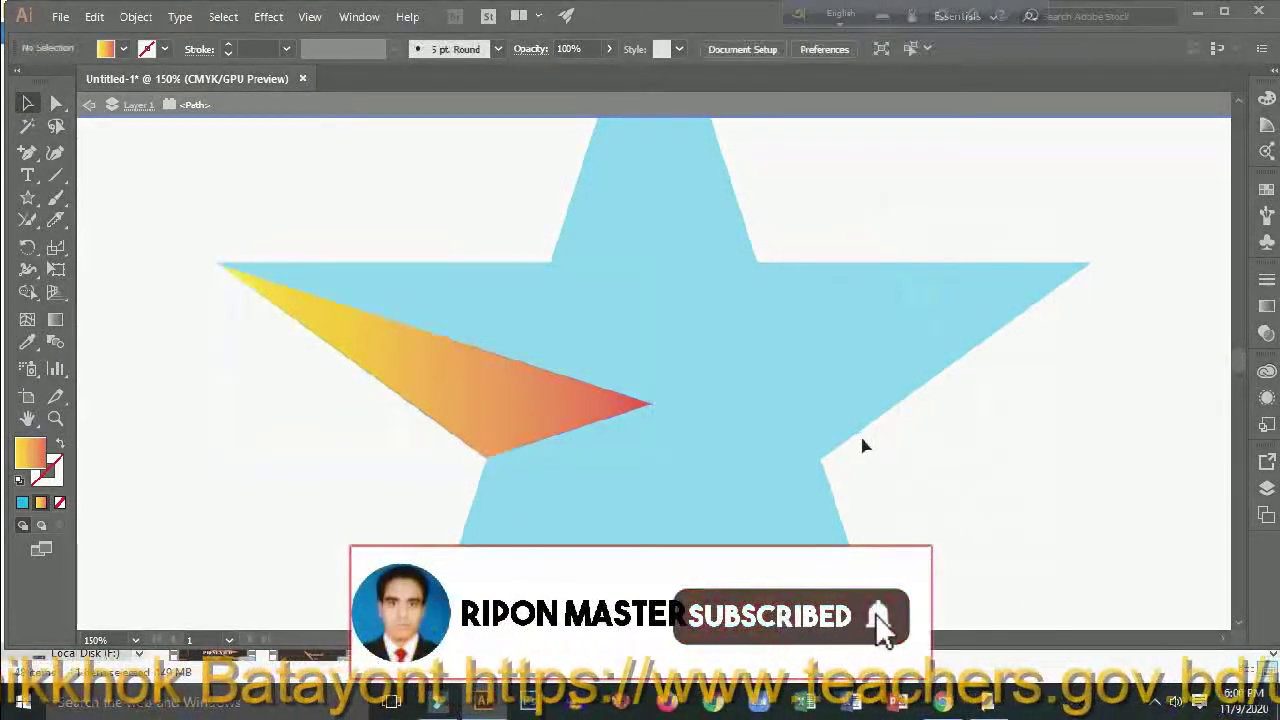
pyautogui.hotkey('ctrl', '-')
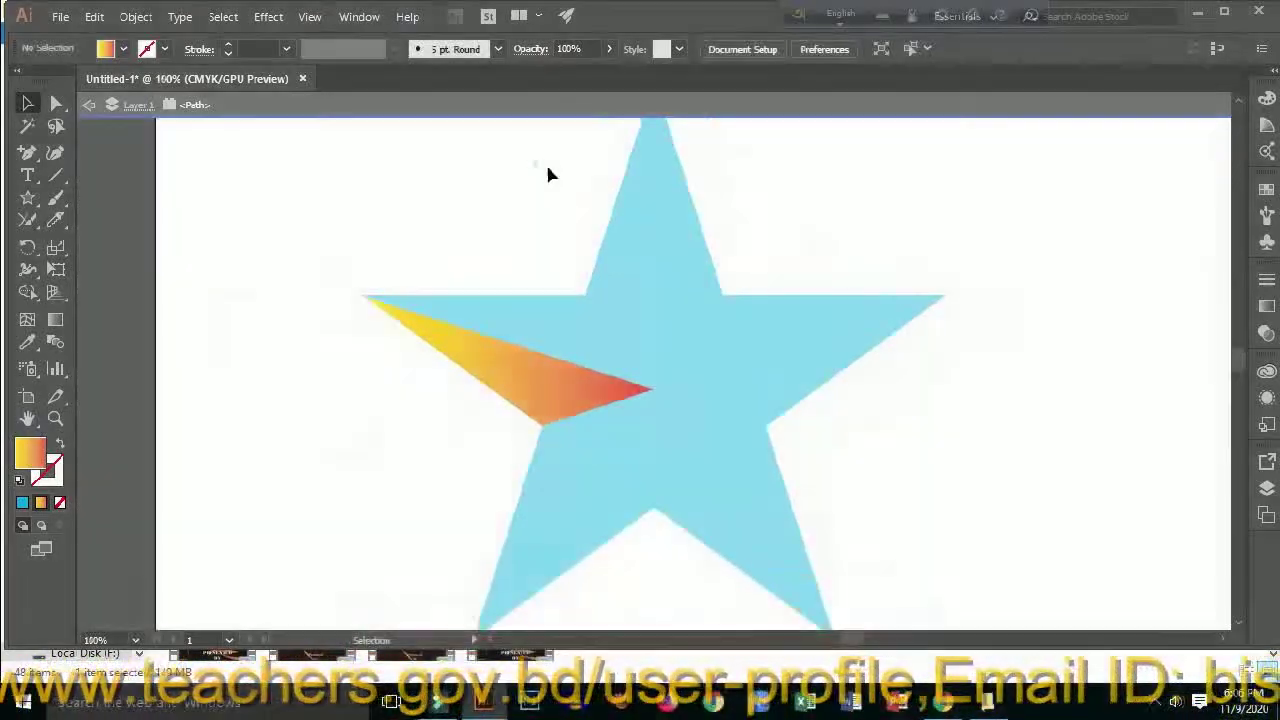
pyautogui.moveTo(536, 162); pyautogui.dragTo(828, 470)
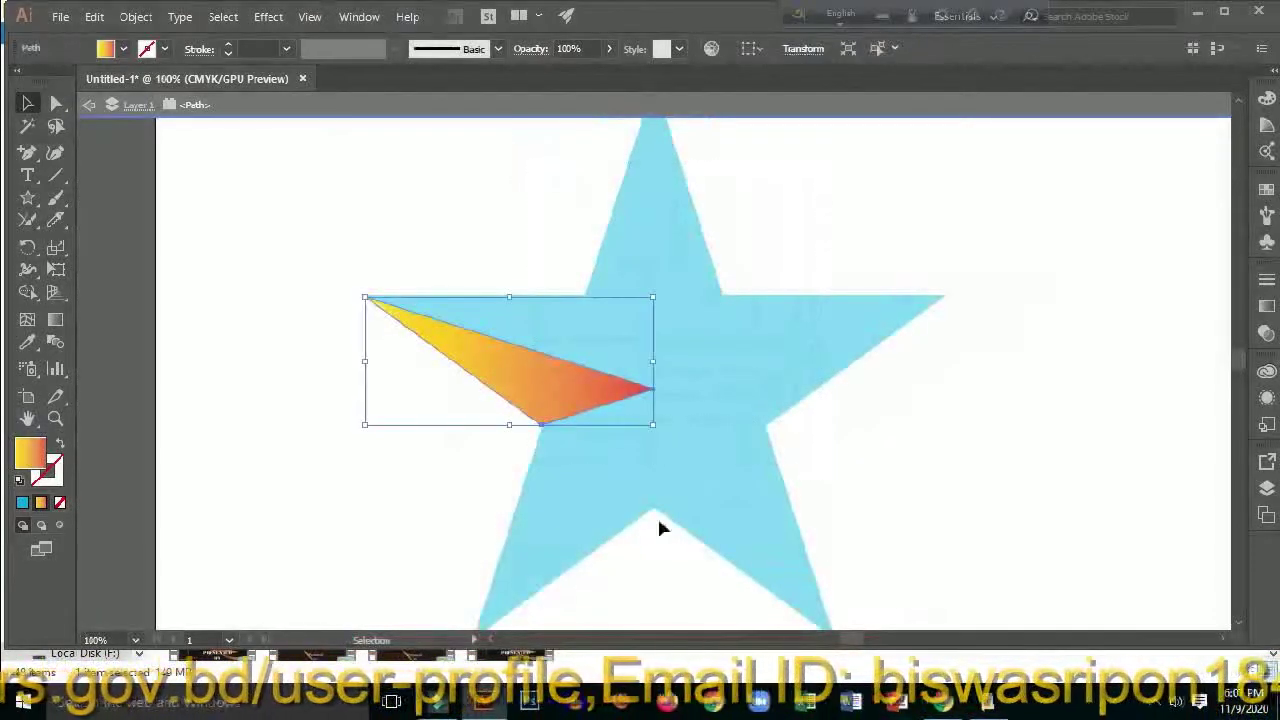
pyautogui.click(458, 514)
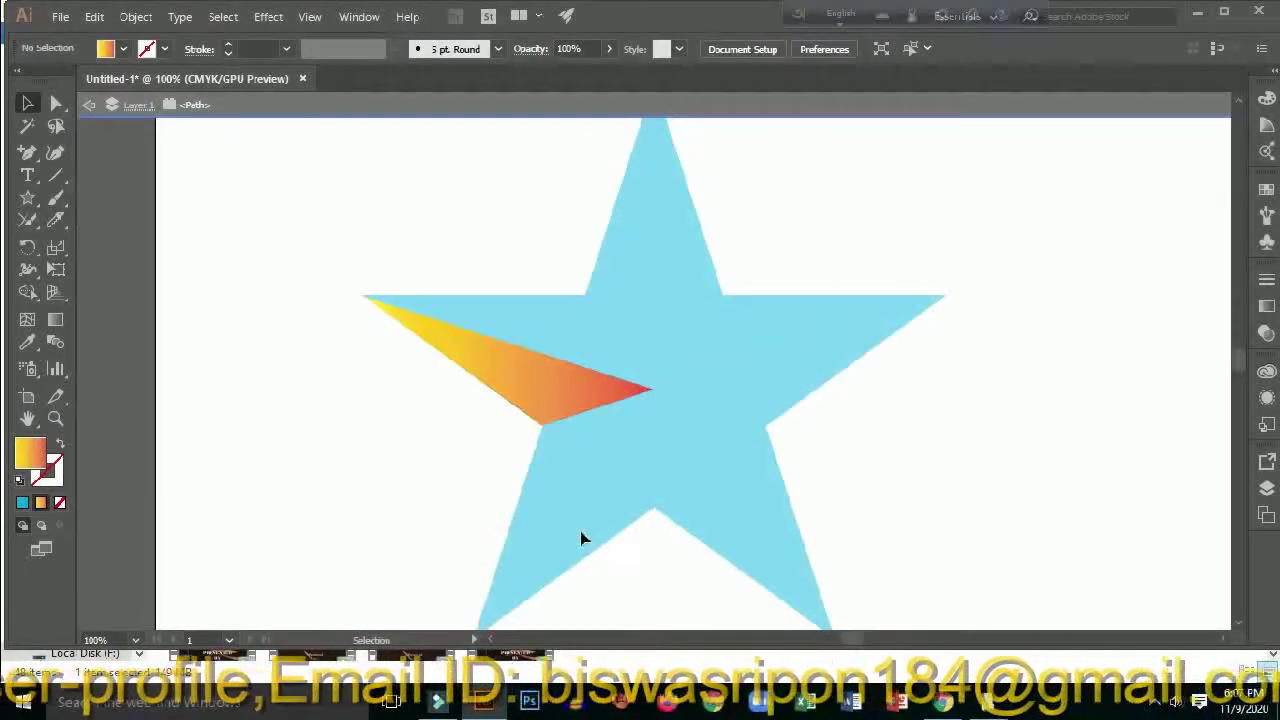
pyautogui.click(579, 531)
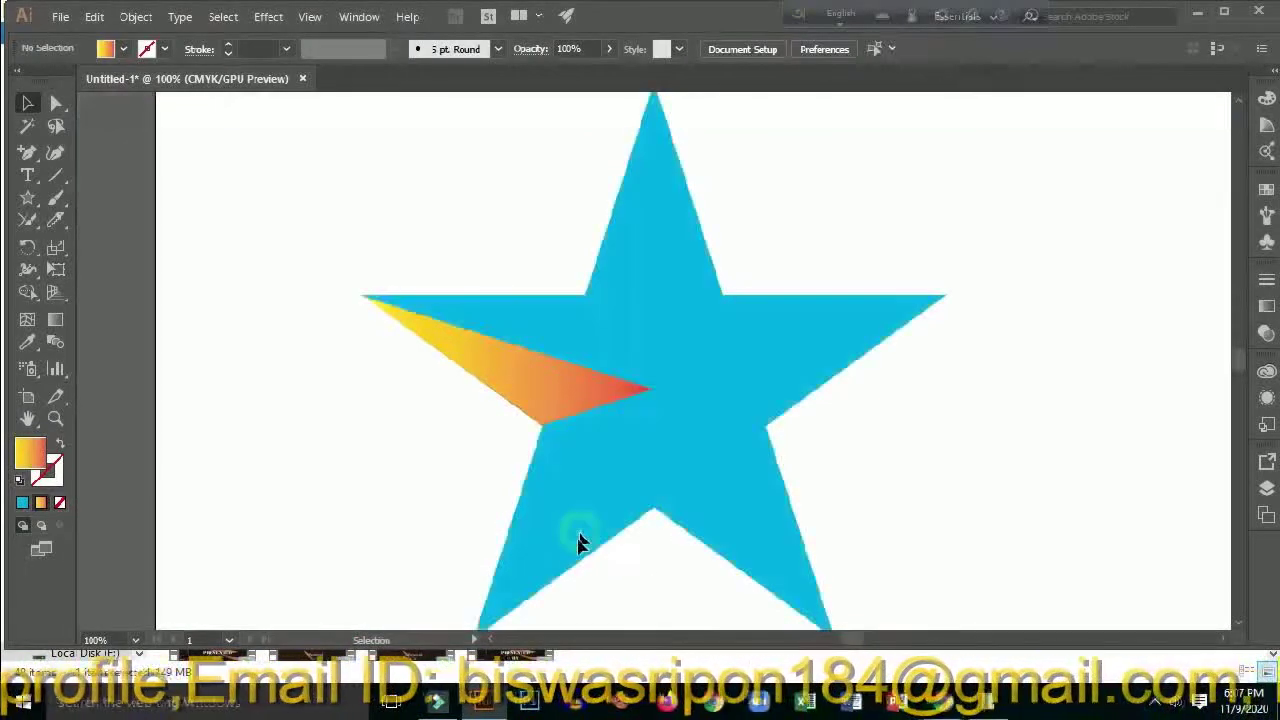
# Step: Fill the inner half of the star's lower-left arm with the yellow-to-red linear gradient
pyautogui.click(560, 585)
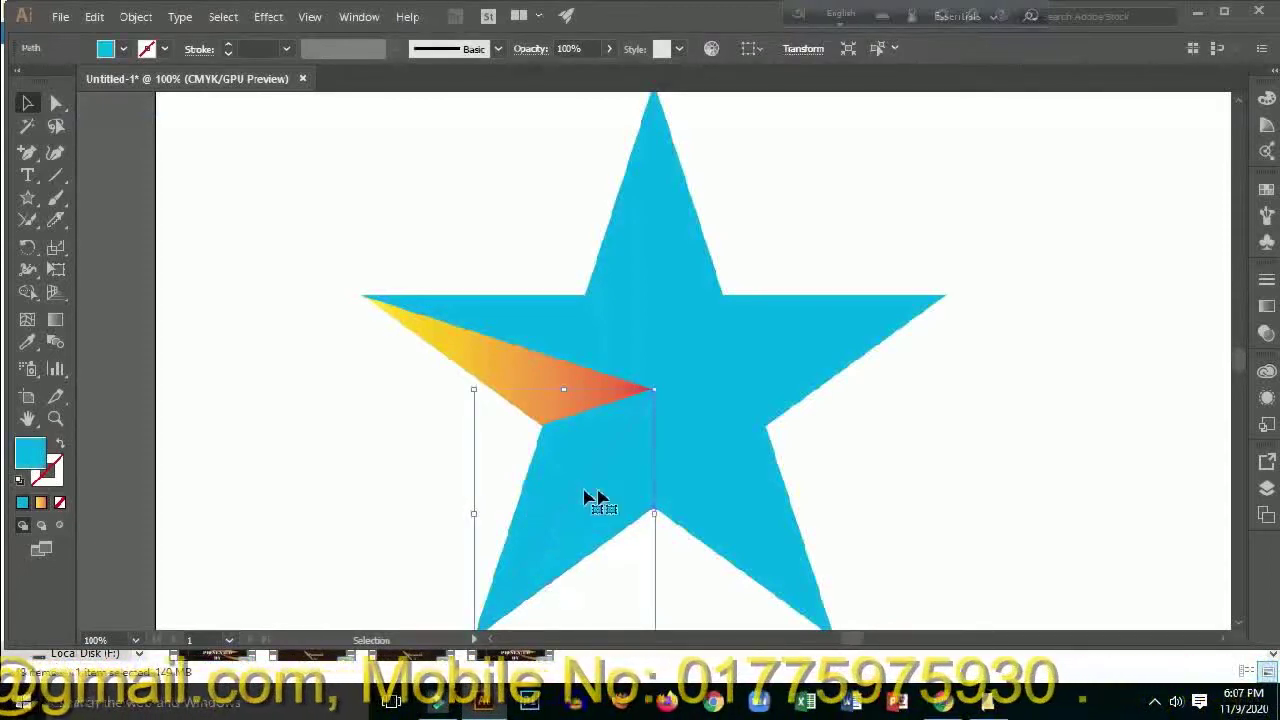
pyautogui.click(124, 49)
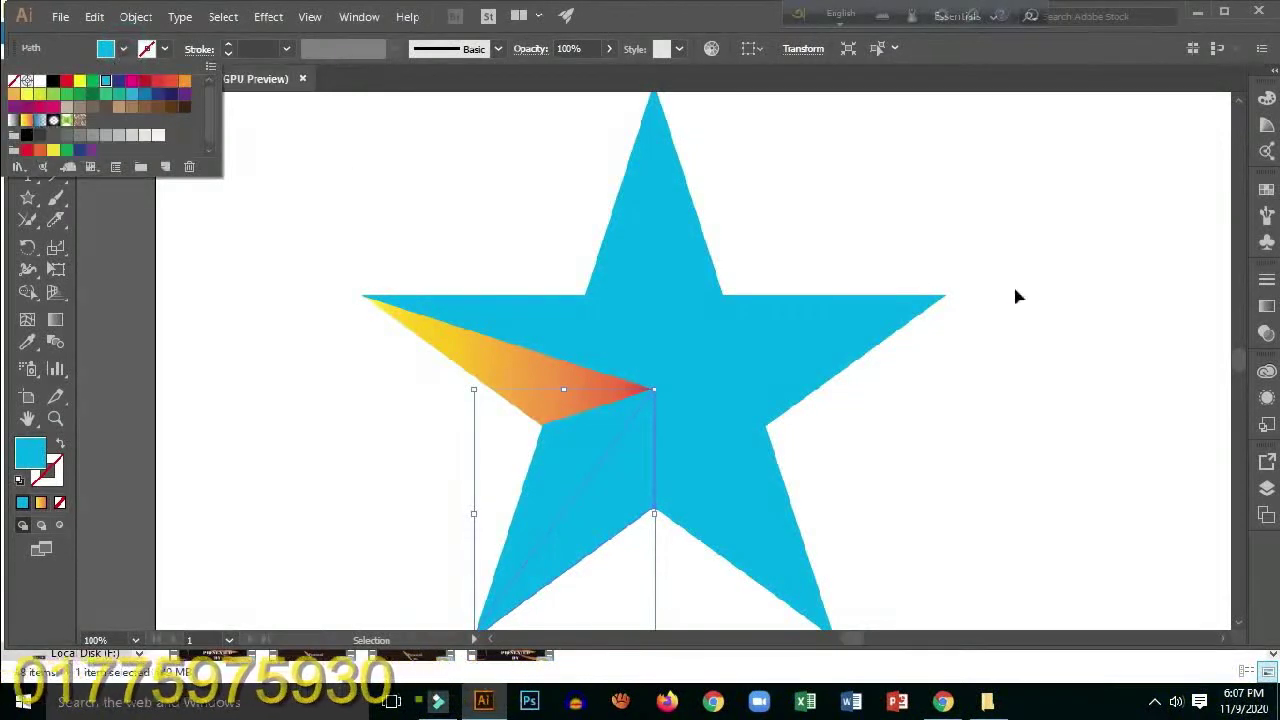
pyautogui.click(1264, 308)
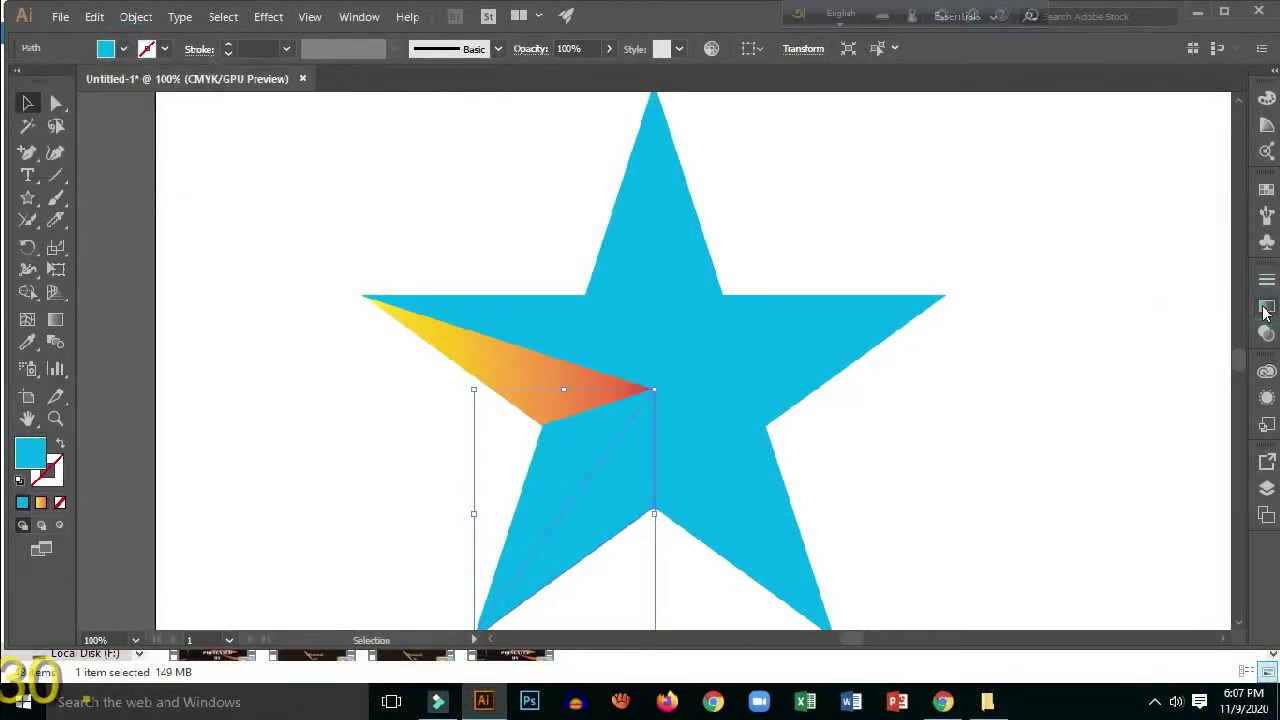
pyautogui.click(1263, 310)
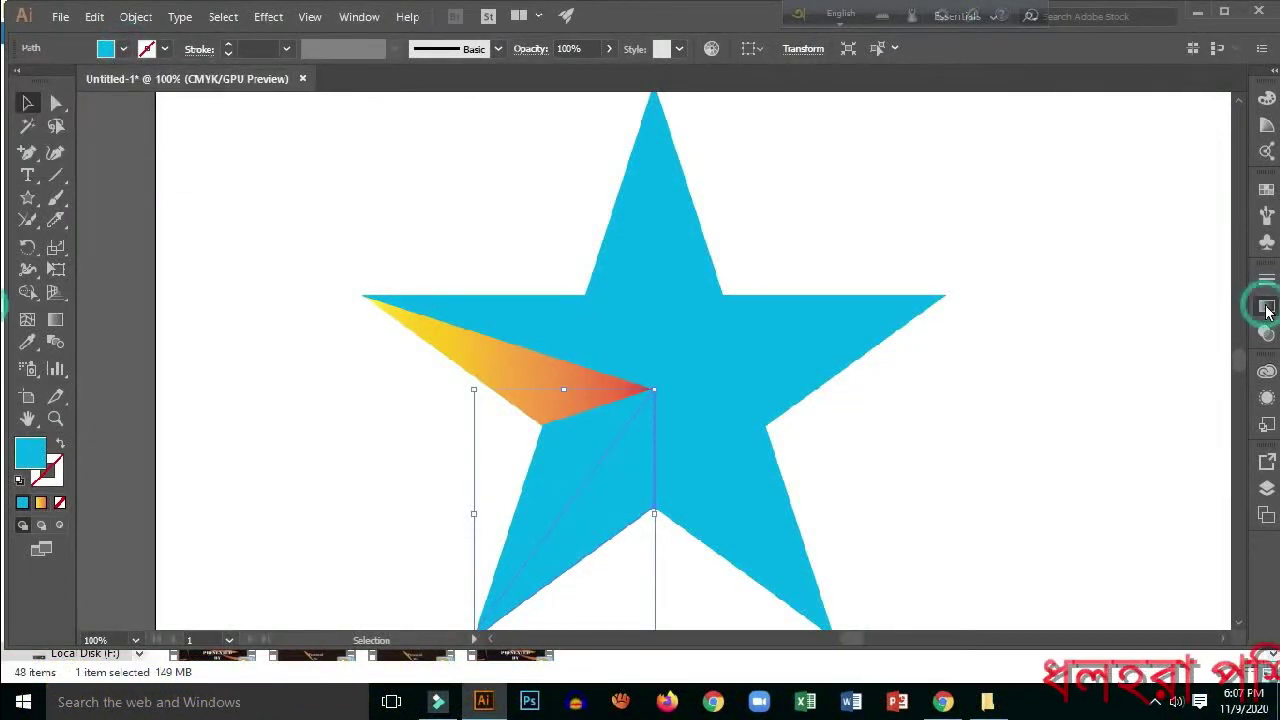
pyautogui.click(1266, 308)
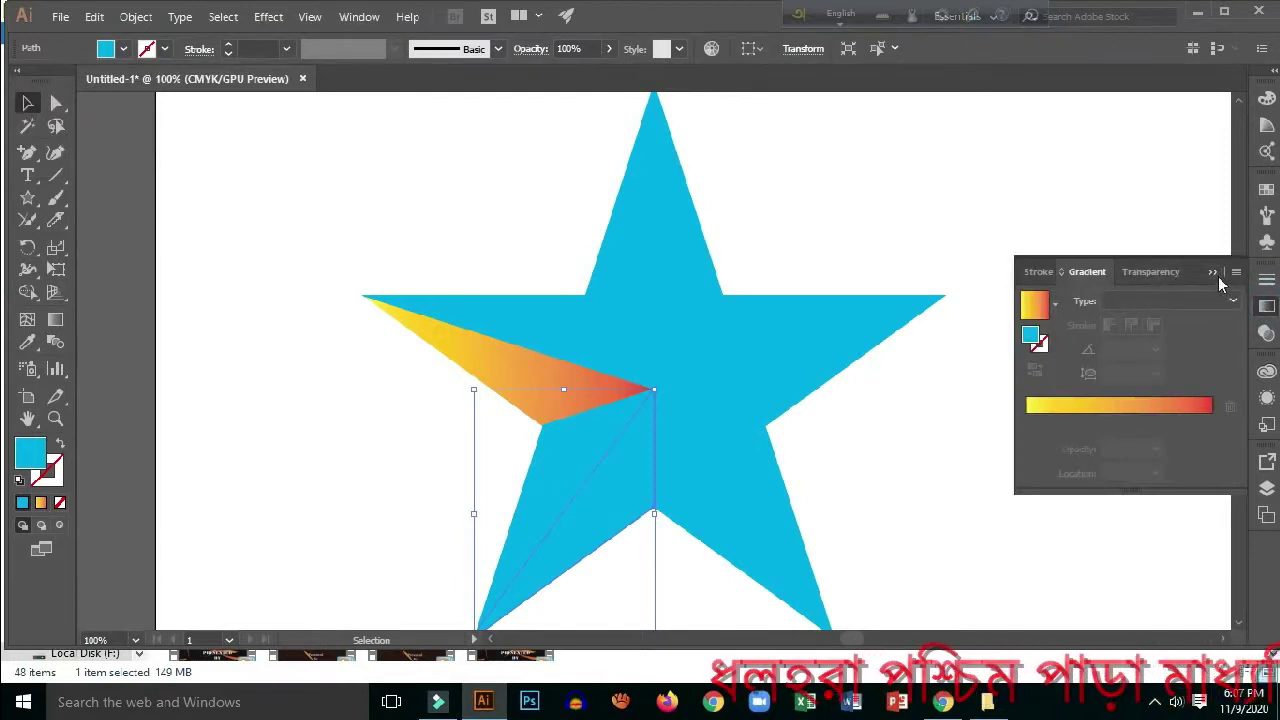
pyautogui.click(1213, 274)
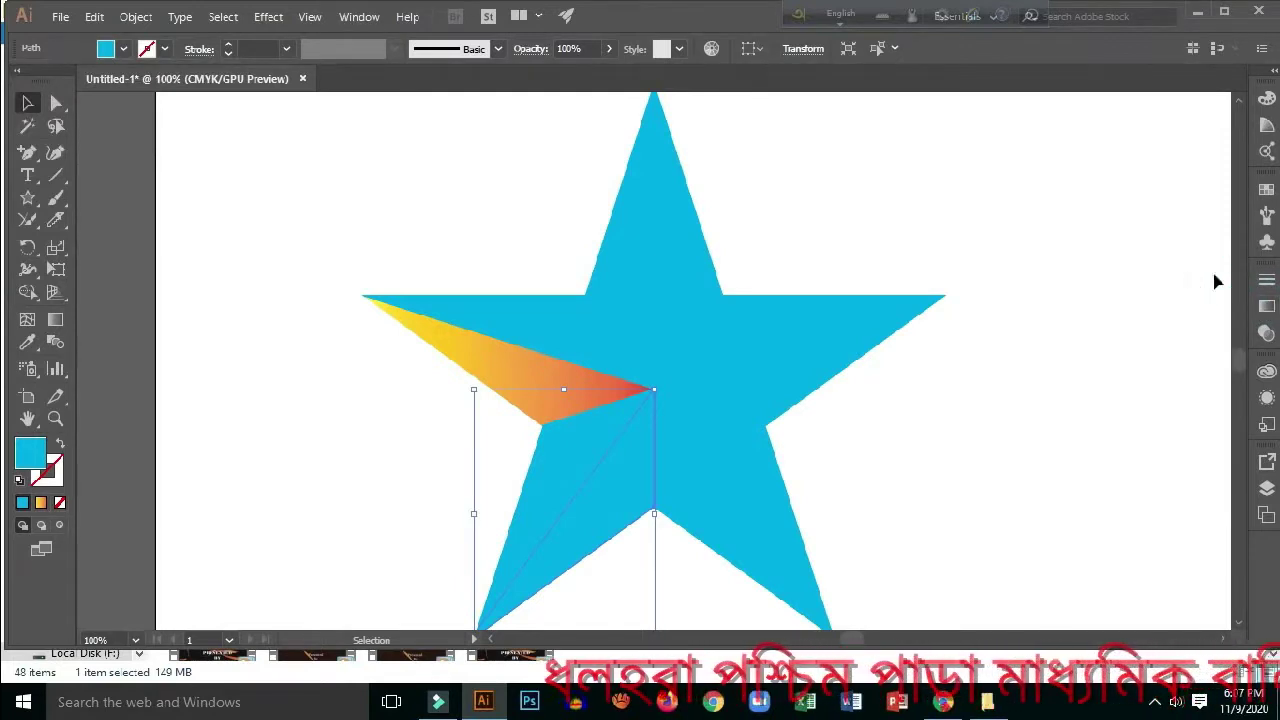
pyautogui.click(1267, 307)
pyautogui.click(1262, 308)
pyautogui.click(1263, 307)
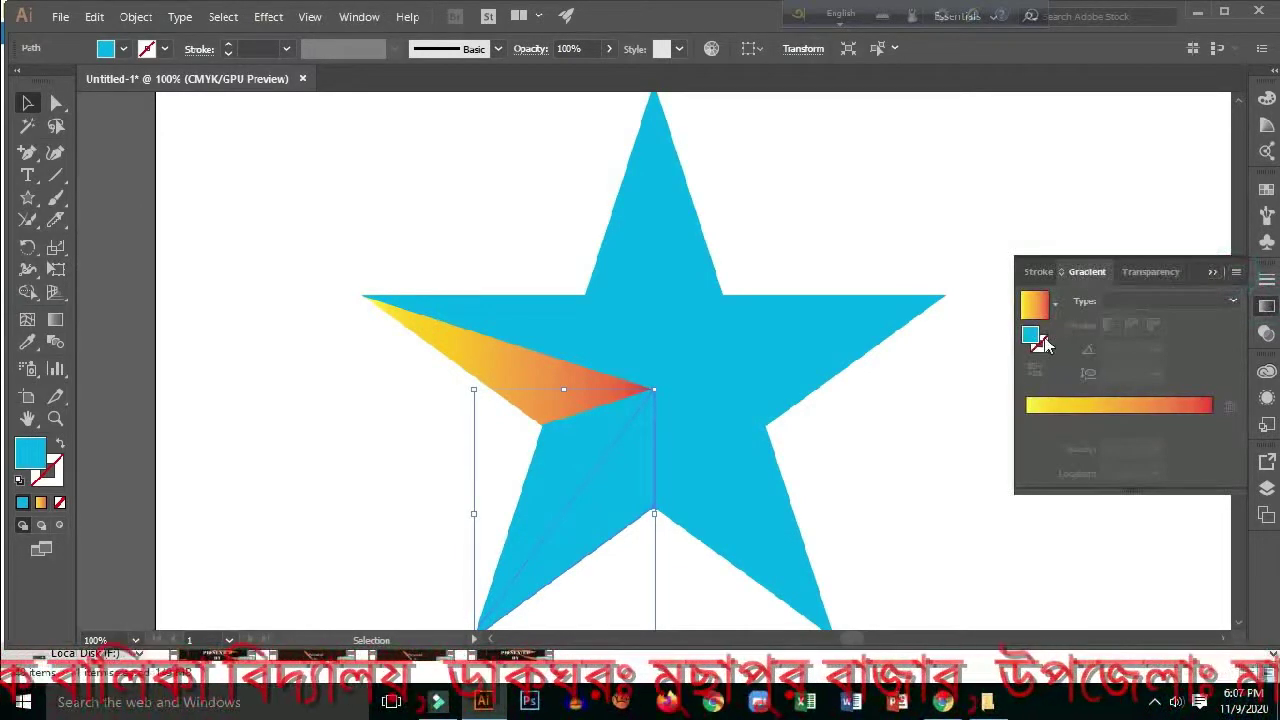
pyautogui.click(1037, 275)
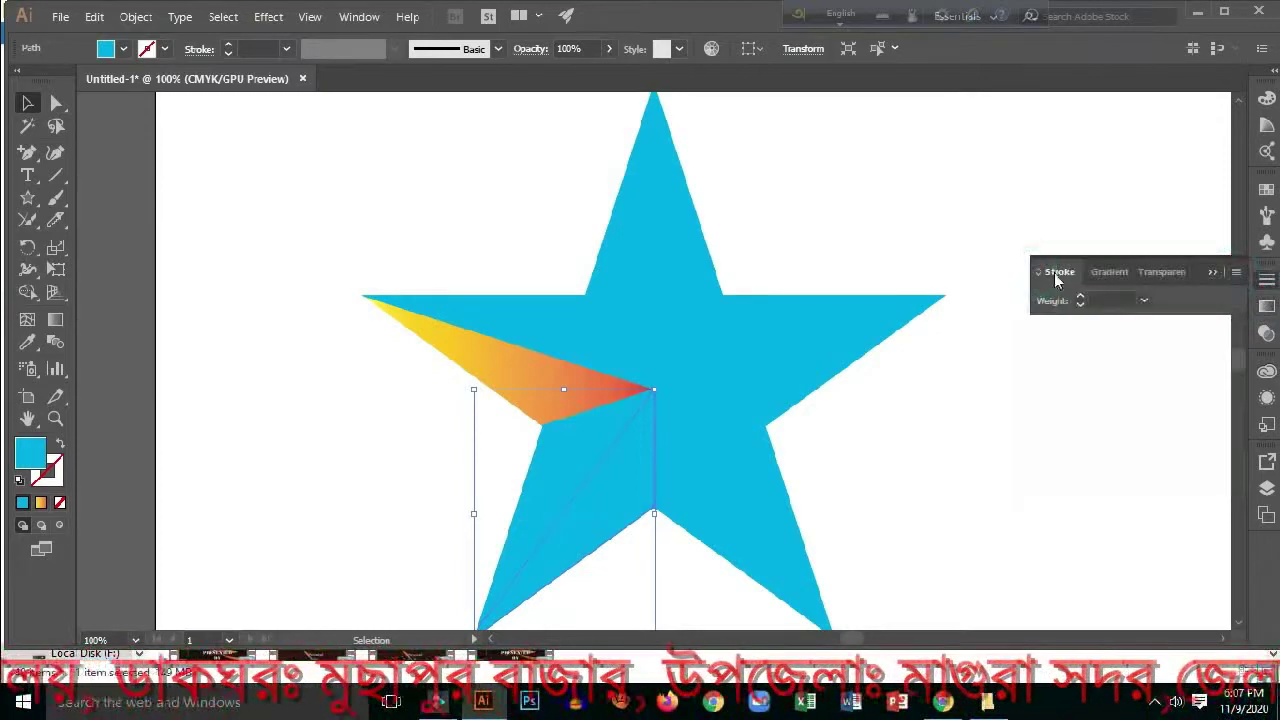
pyautogui.click(1110, 272)
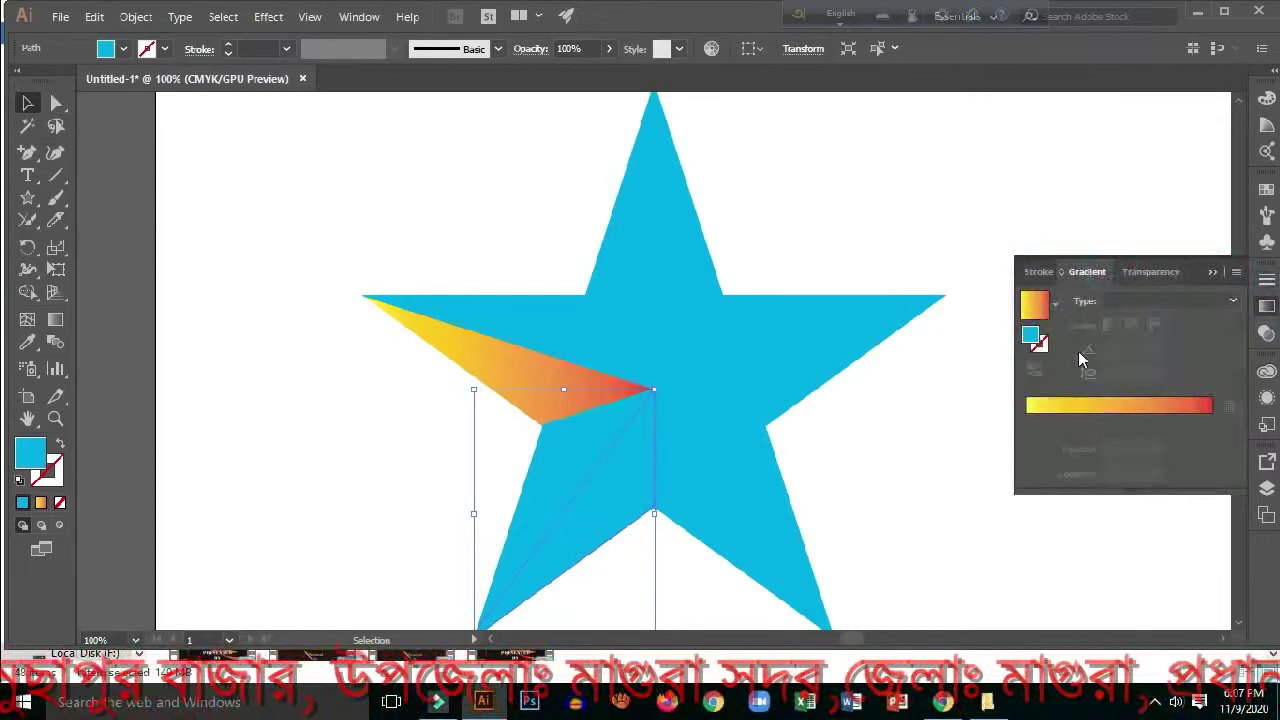
pyautogui.click(1061, 411)
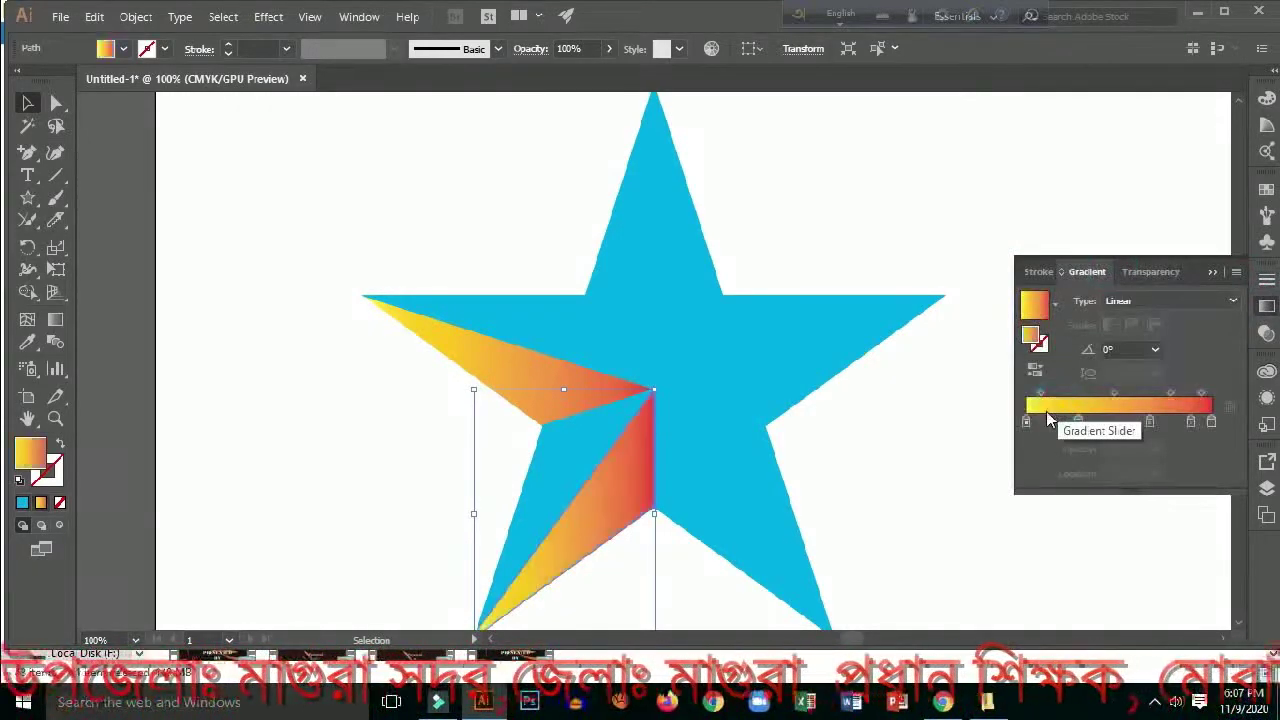
# Step: Shift the intermediate colour stops of the lower-left arm's gradient towards its yellow end, placing the middle orange stop at 43.59%
pyautogui.click(1092, 408)
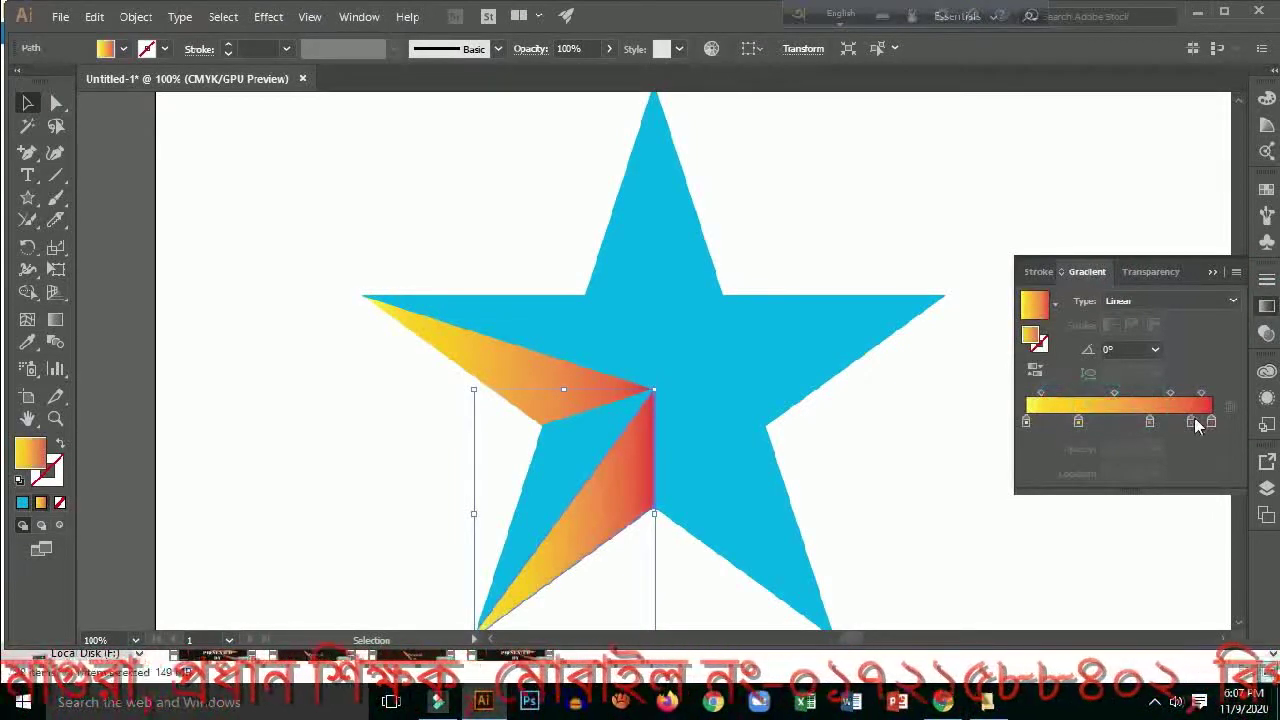
pyautogui.moveTo(1150, 424); pyautogui.dragTo(1128, 424)
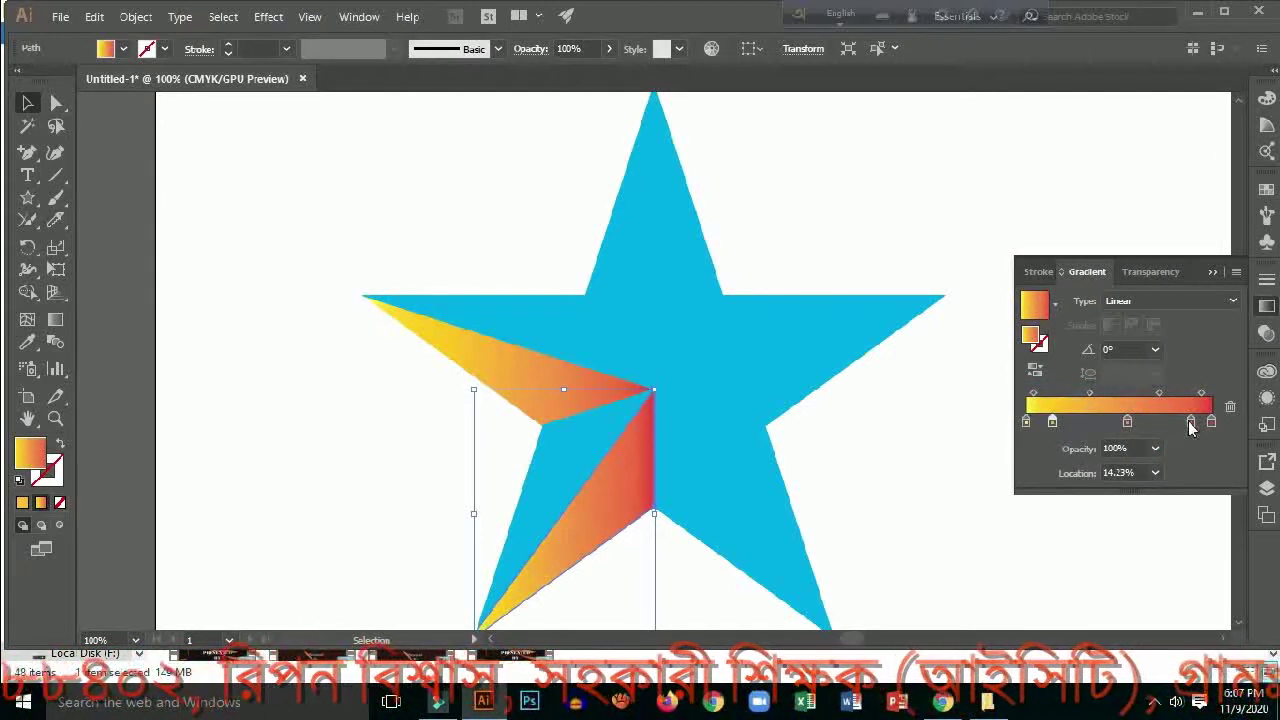
pyautogui.moveTo(1162, 432); pyautogui.dragTo(1161, 432)
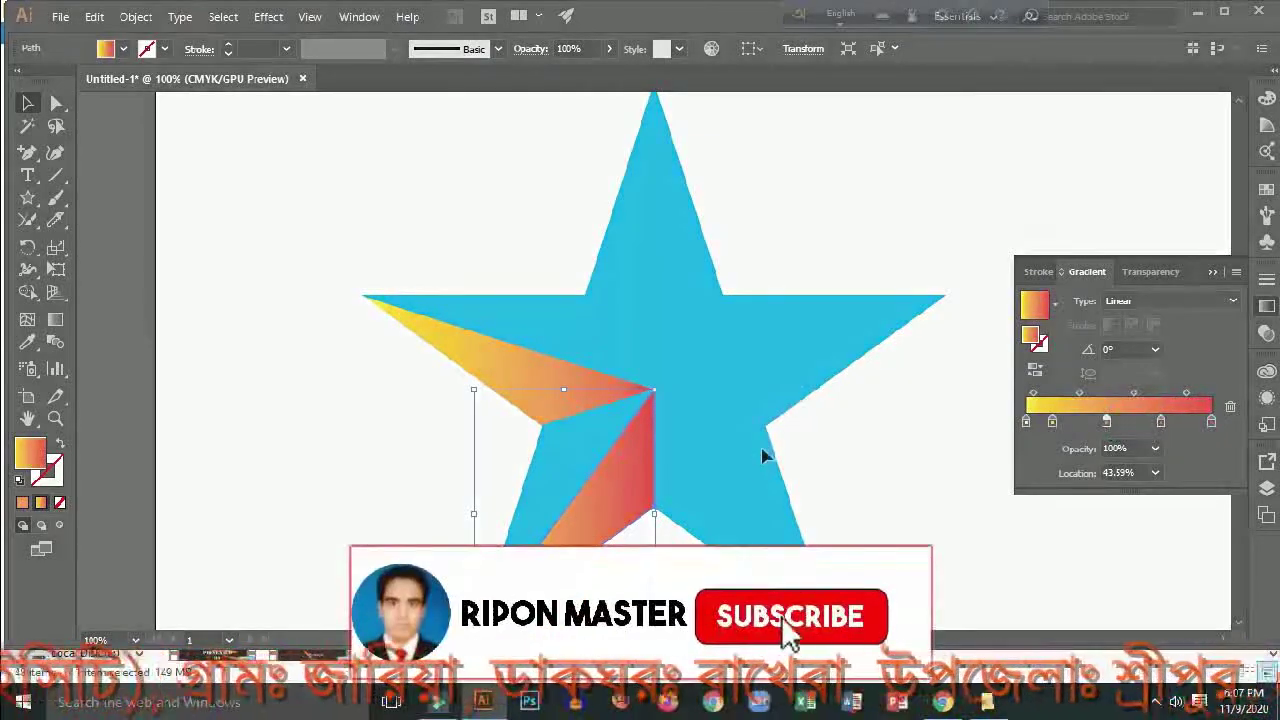
# Step: Fill the outer half of the star's lower-right arm with the bright blue 00C3FF
pyautogui.click(767, 433)
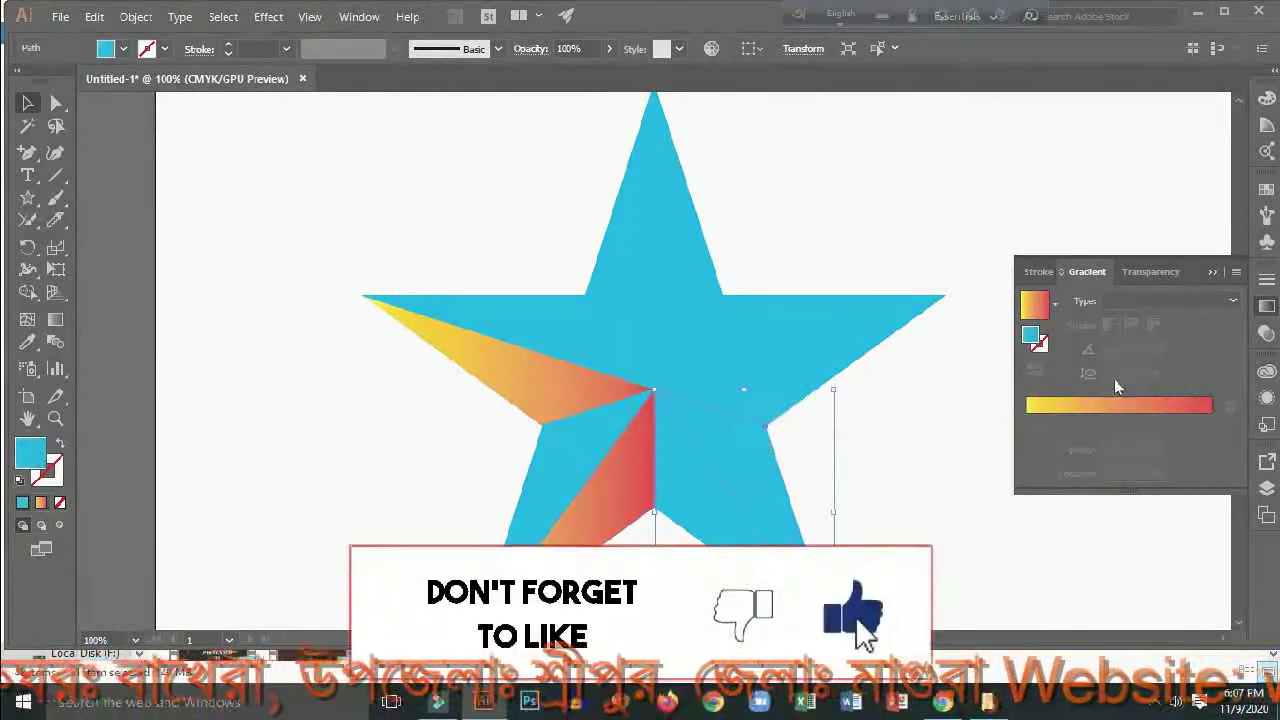
pyautogui.doubleClick(1031, 336)
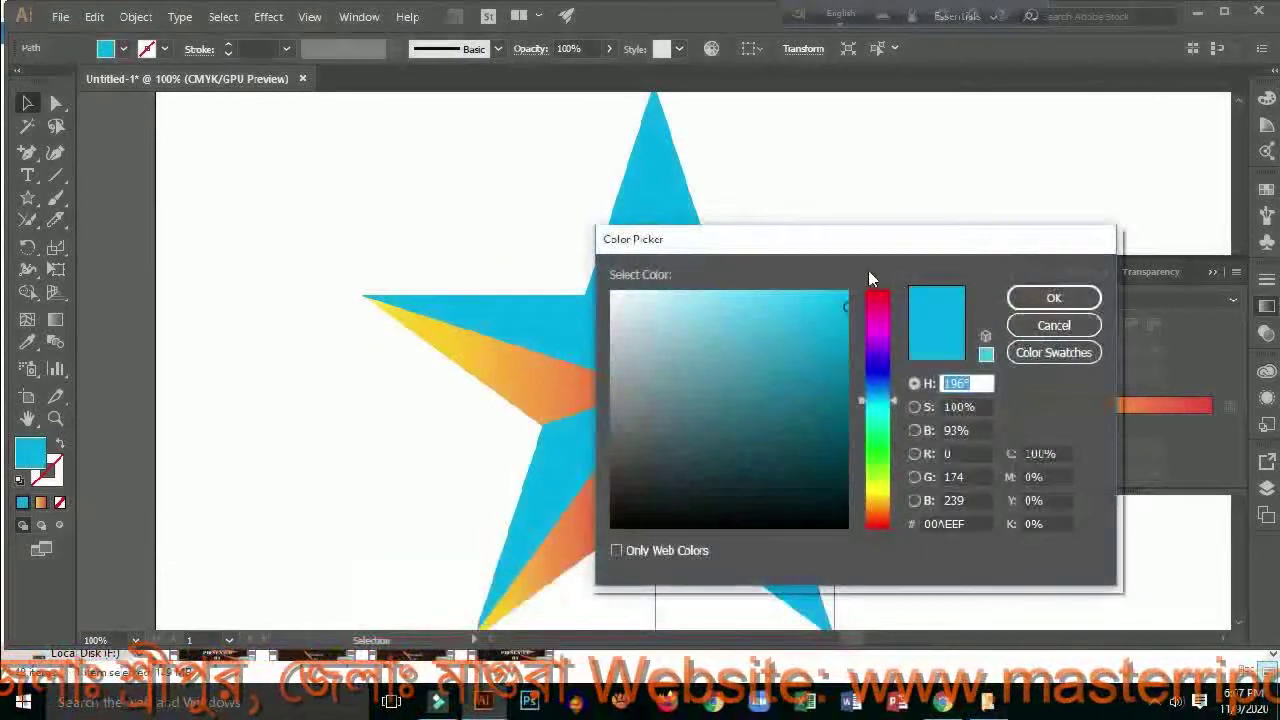
pyautogui.click(846, 291)
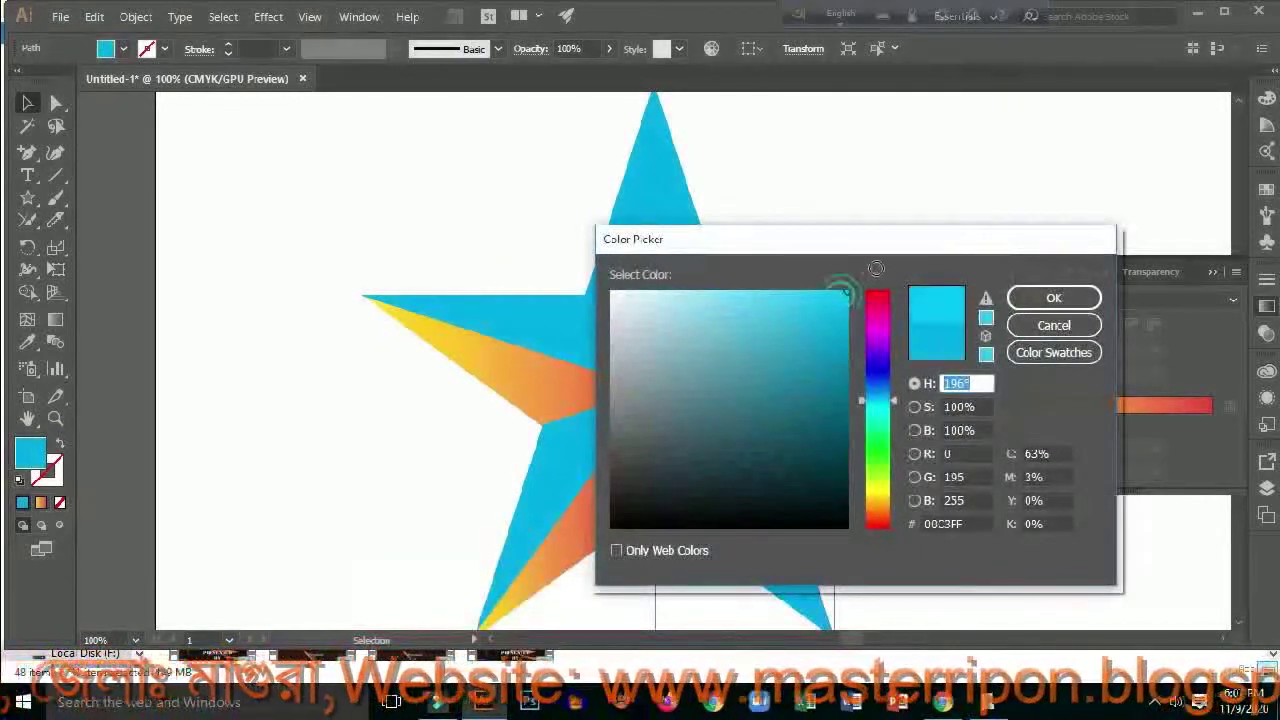
pyautogui.click(1054, 298)
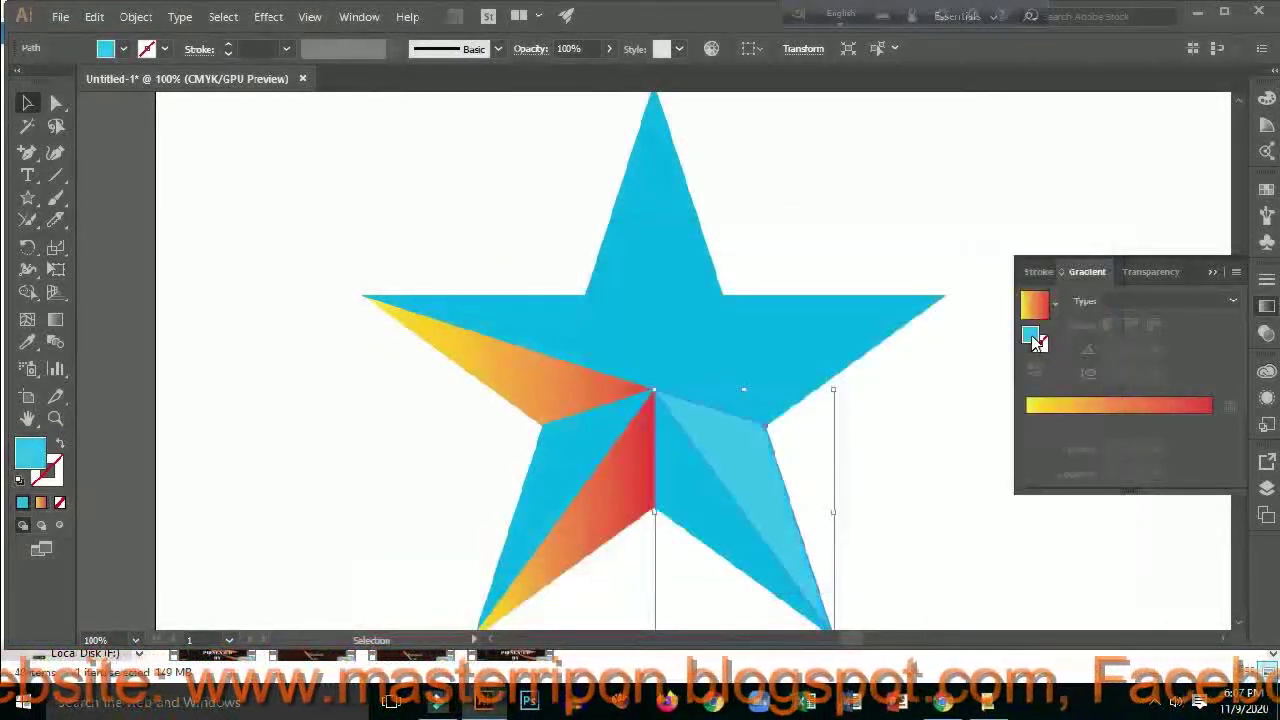
# Step: Apply the linear gradient to the lower-right arm's outer half, move its red end stop to 29.21% and deselect the piece
pyautogui.click(1118, 404)
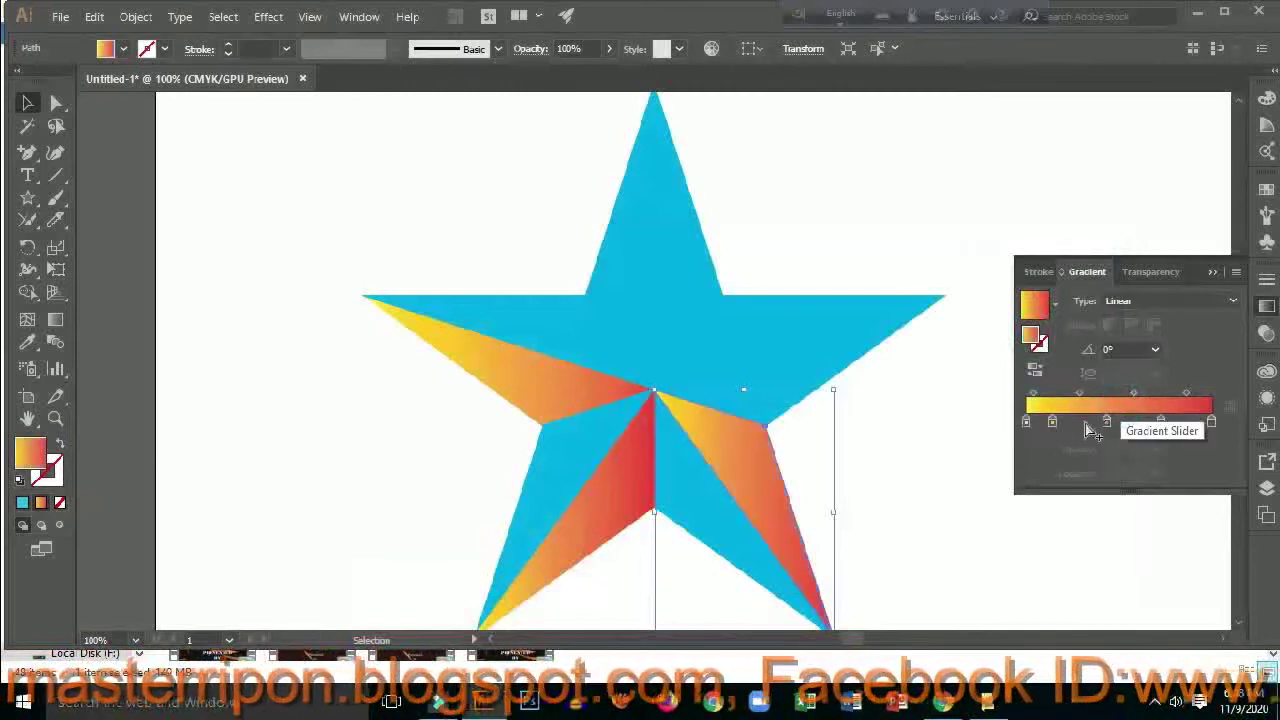
pyautogui.moveTo(1211, 421); pyautogui.dragTo(1080, 421)
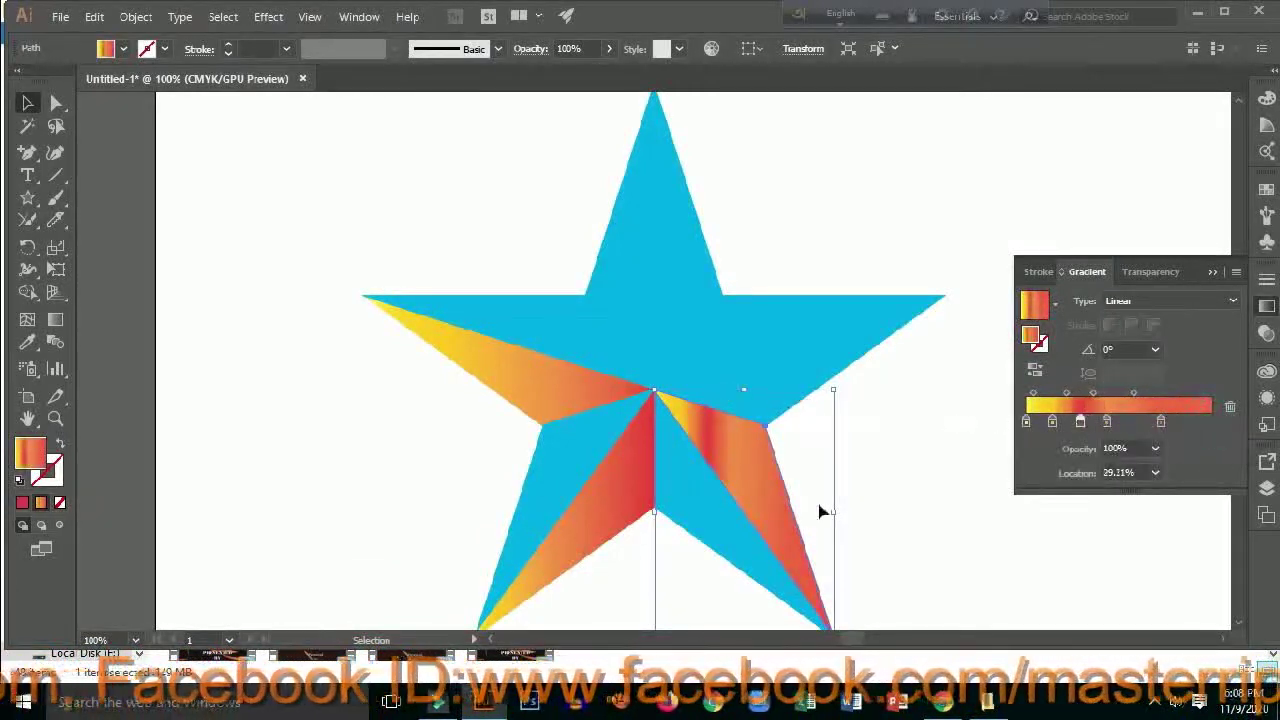
pyautogui.click(814, 261)
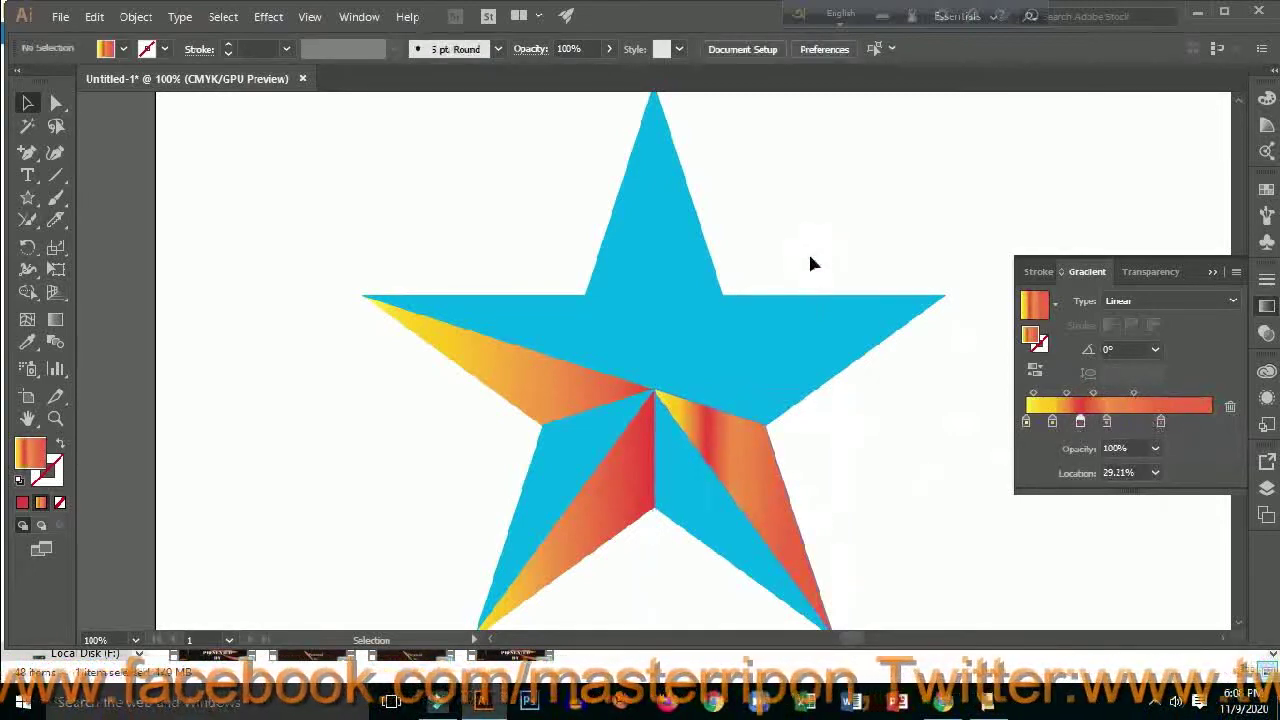
# Step: Fill the lower half of the star's right arm with a Radial gradient and rearrange its stops, with the red near the start and orange at 81.34%
pyautogui.click(842, 380)
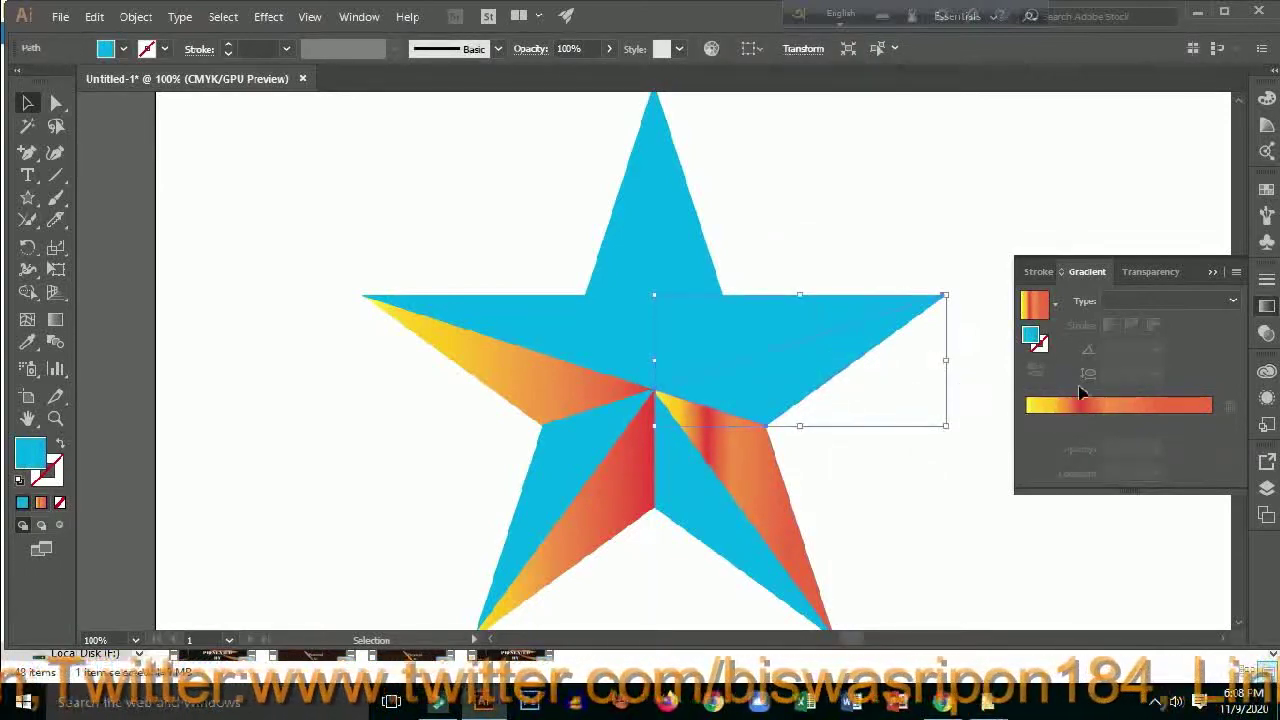
pyautogui.click(1111, 405)
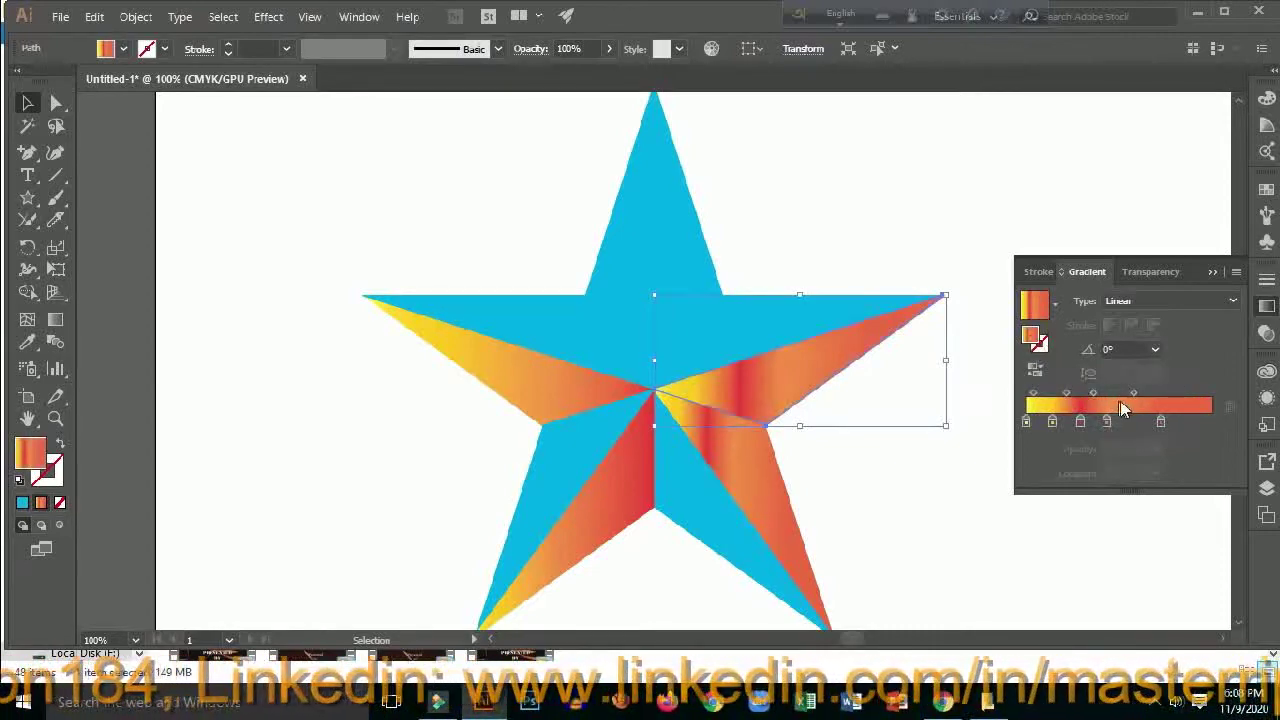
pyautogui.click(1233, 302)
pyautogui.click(1125, 337)
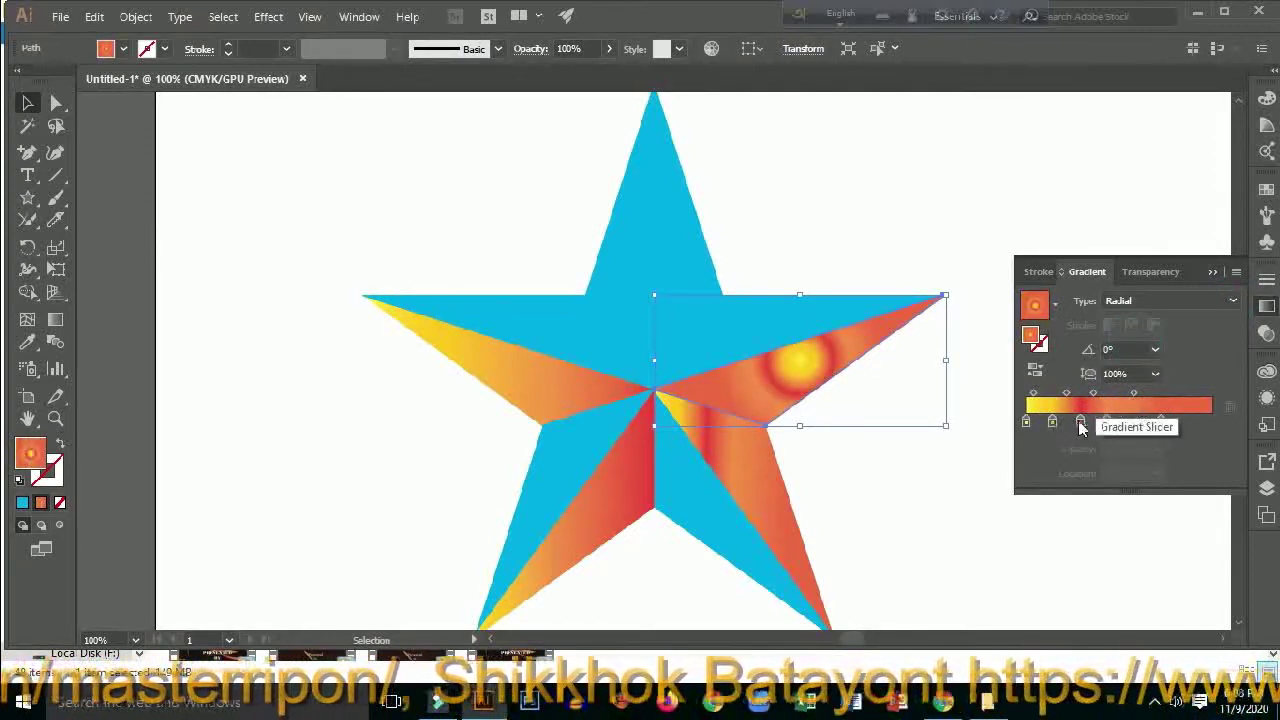
pyautogui.moveTo(1080, 421); pyautogui.dragTo(1178, 424)
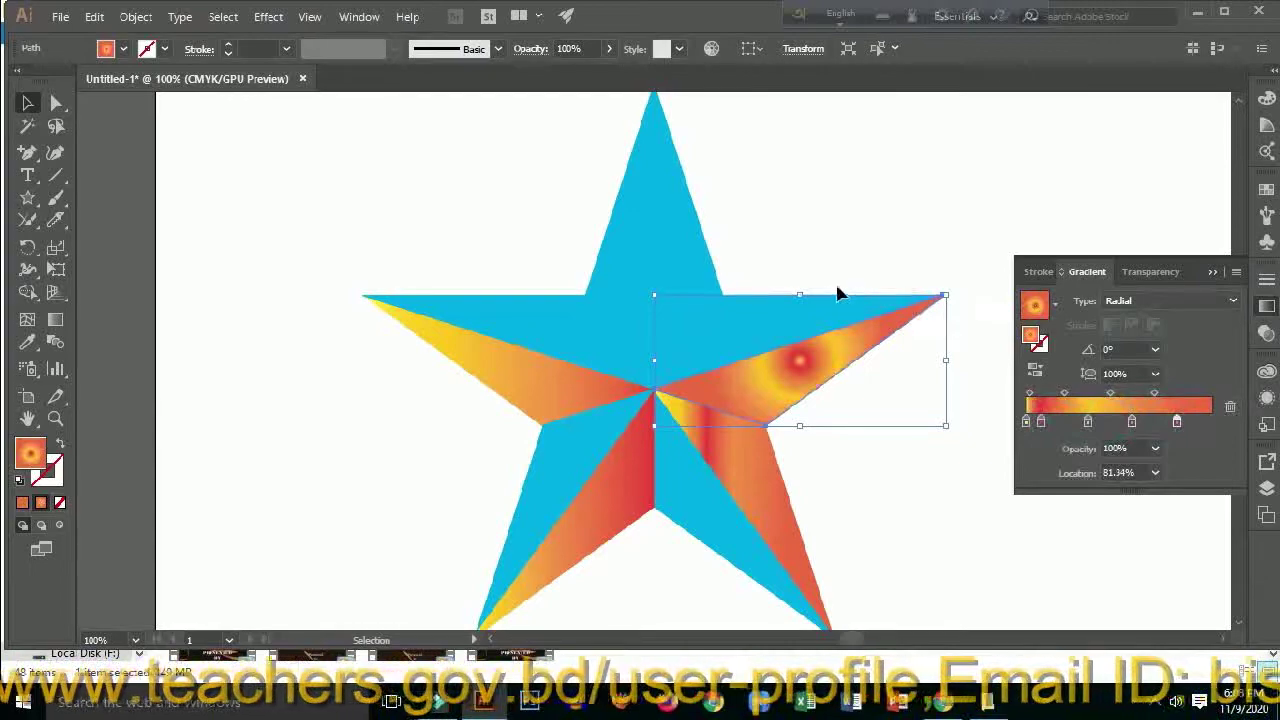
# Step: Fill the upper half of the star's right arm with the dark green 145109
pyautogui.click(777, 298)
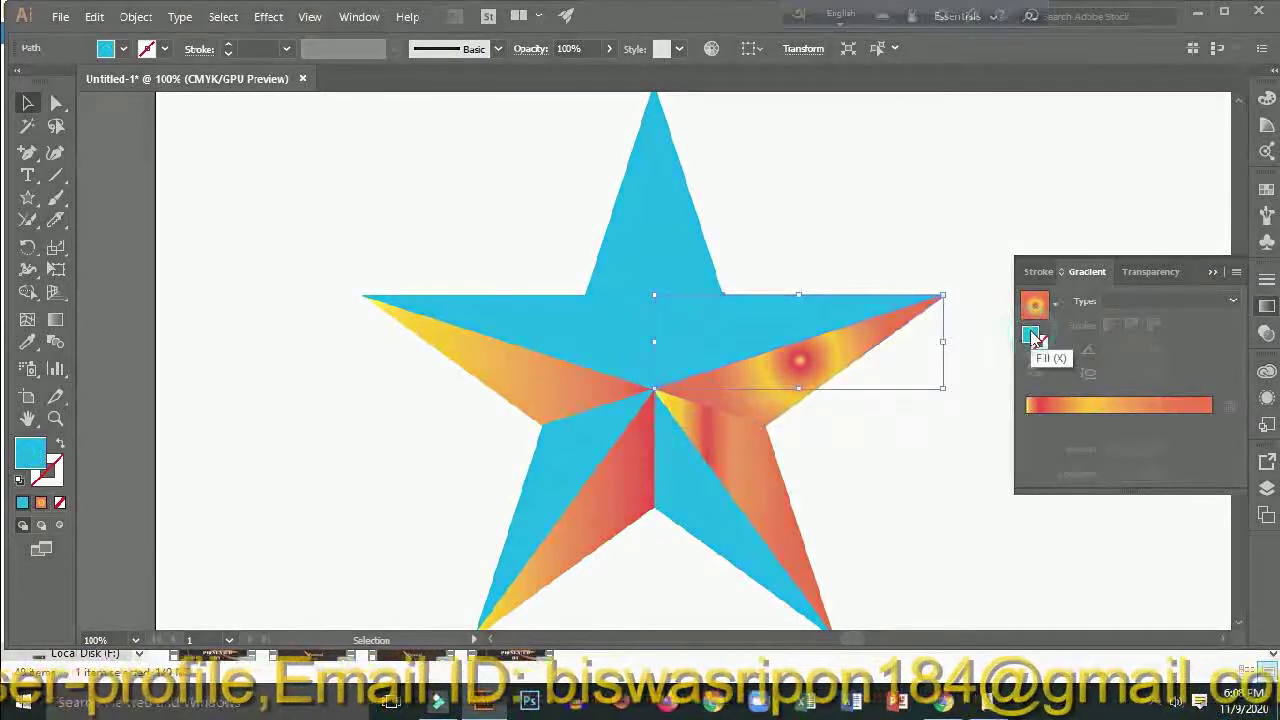
pyautogui.doubleClick(1033, 336)
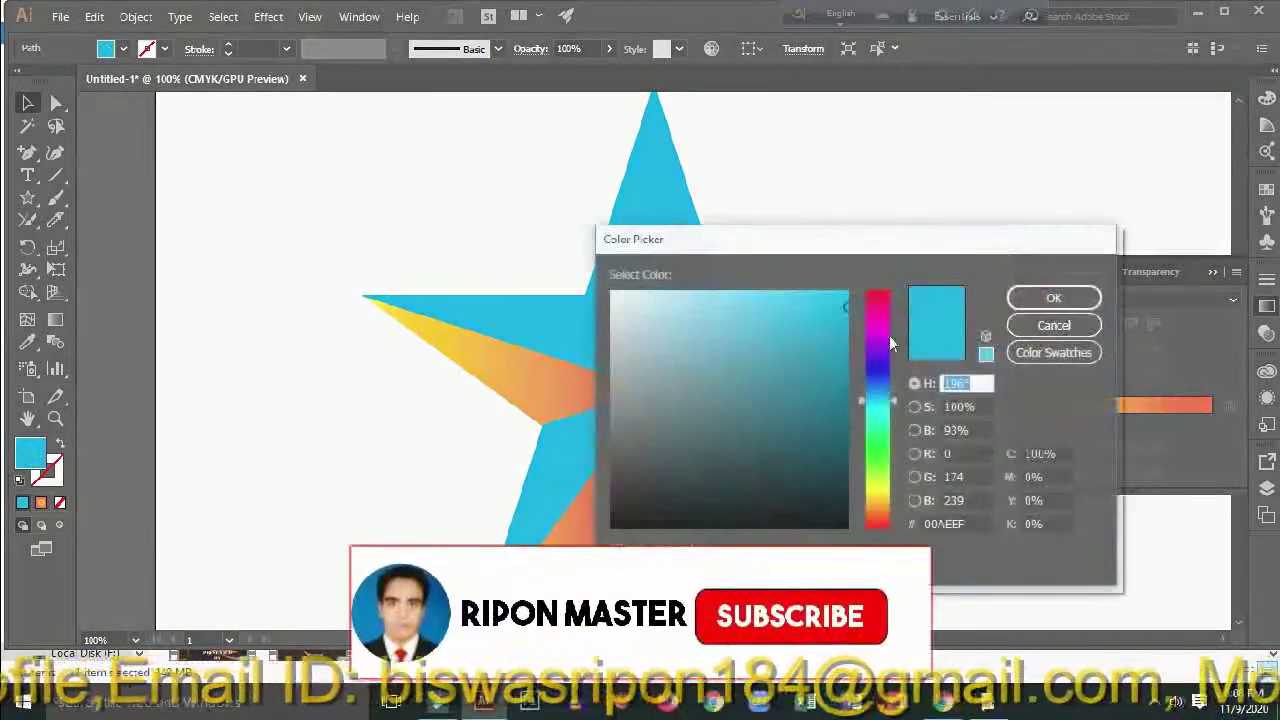
pyautogui.click(821, 453)
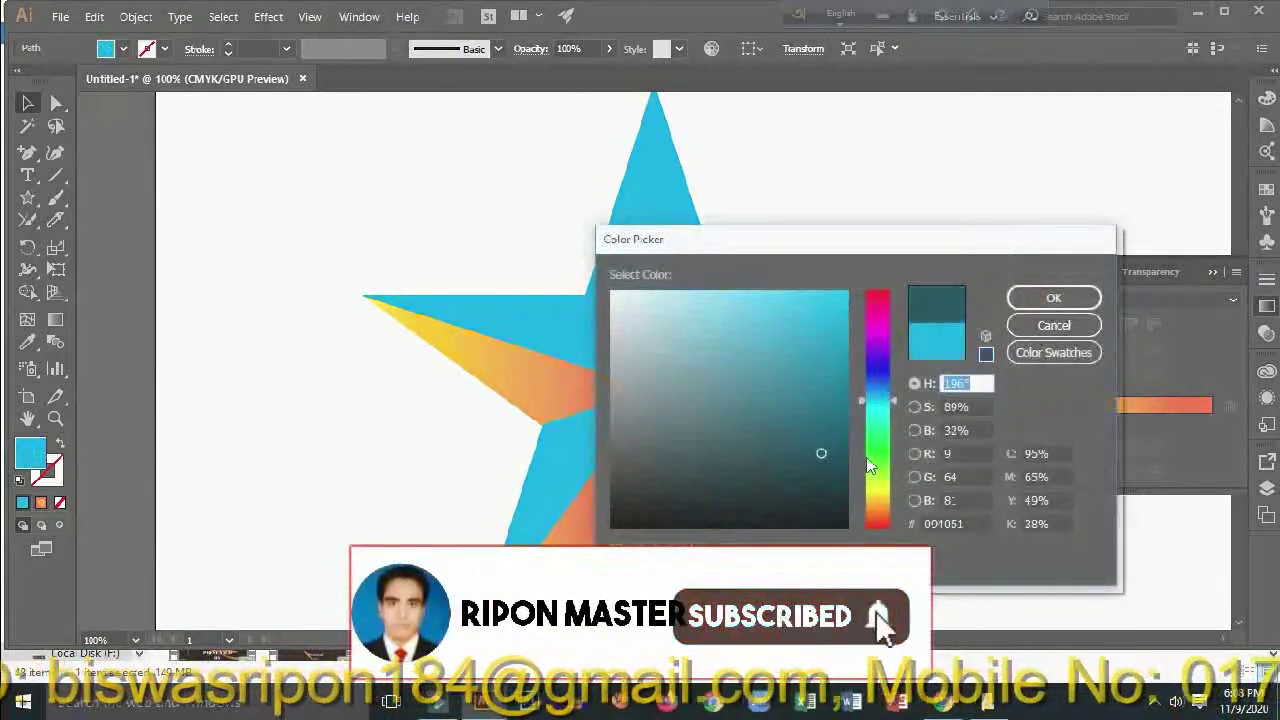
pyautogui.click(872, 455)
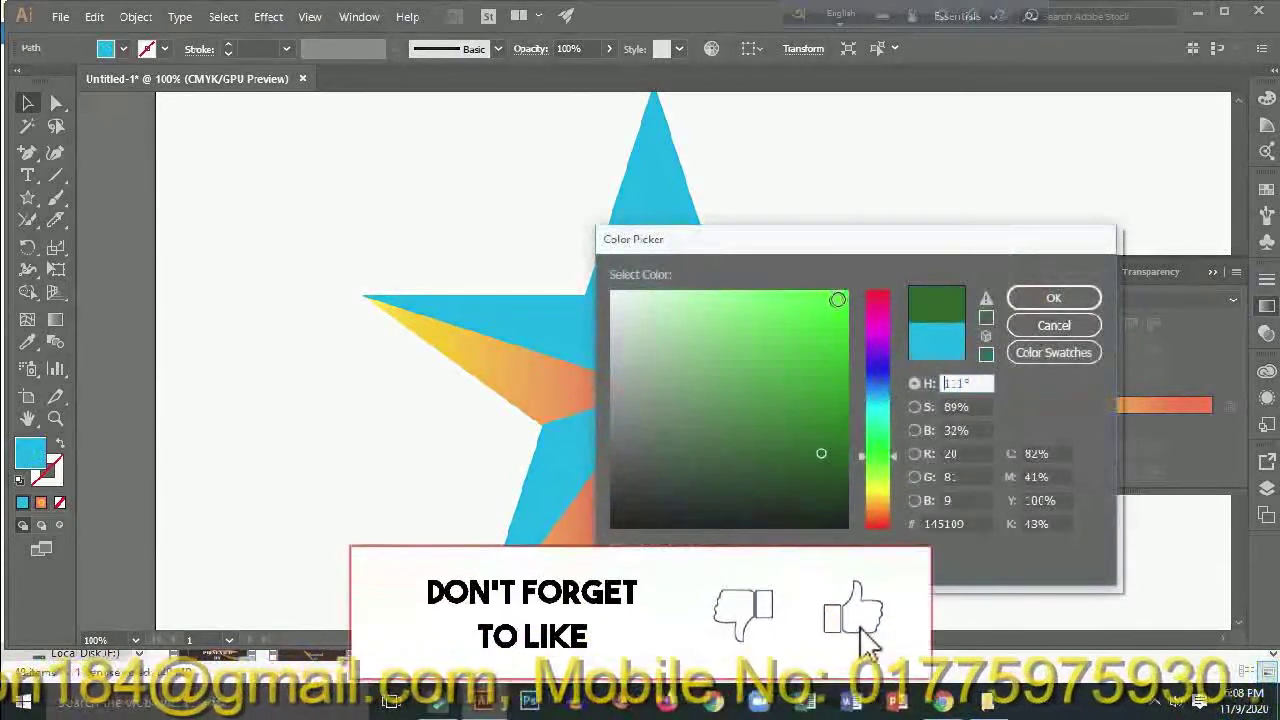
pyautogui.click(1045, 299)
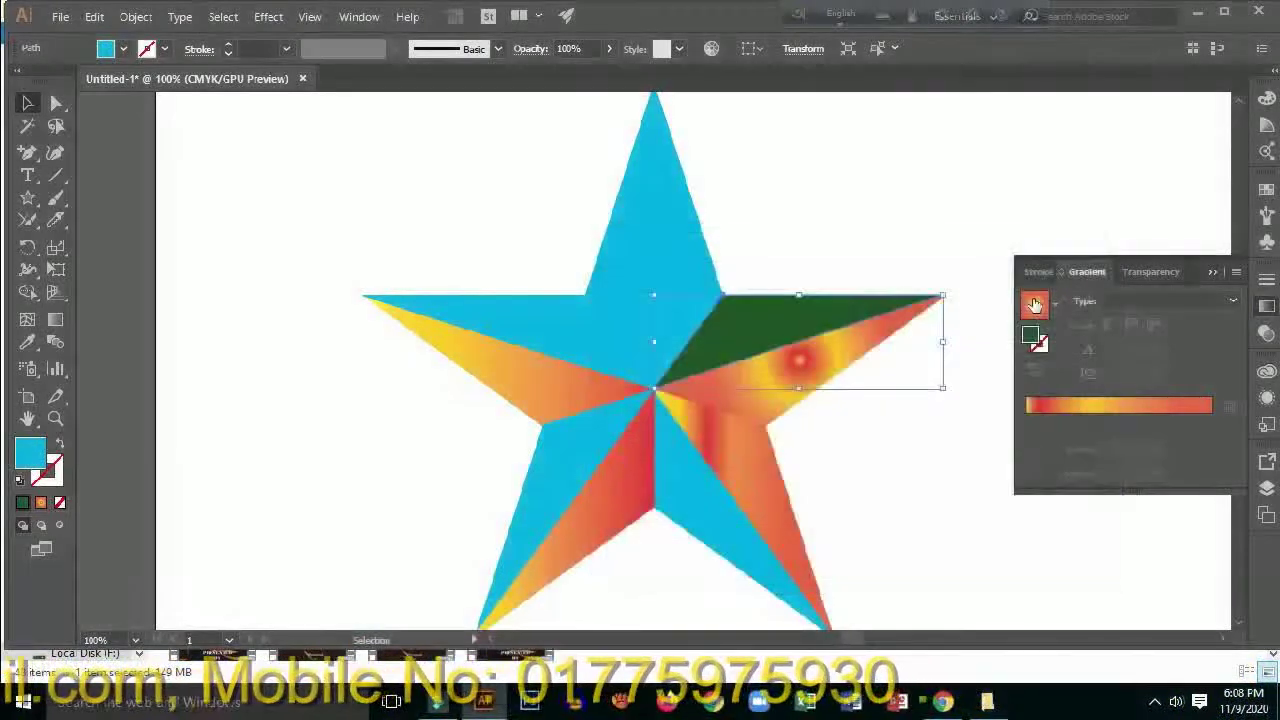
# Step: Apply the current radial gradient to the right arm's upper half and deselect it
pyautogui.click(1066, 405)
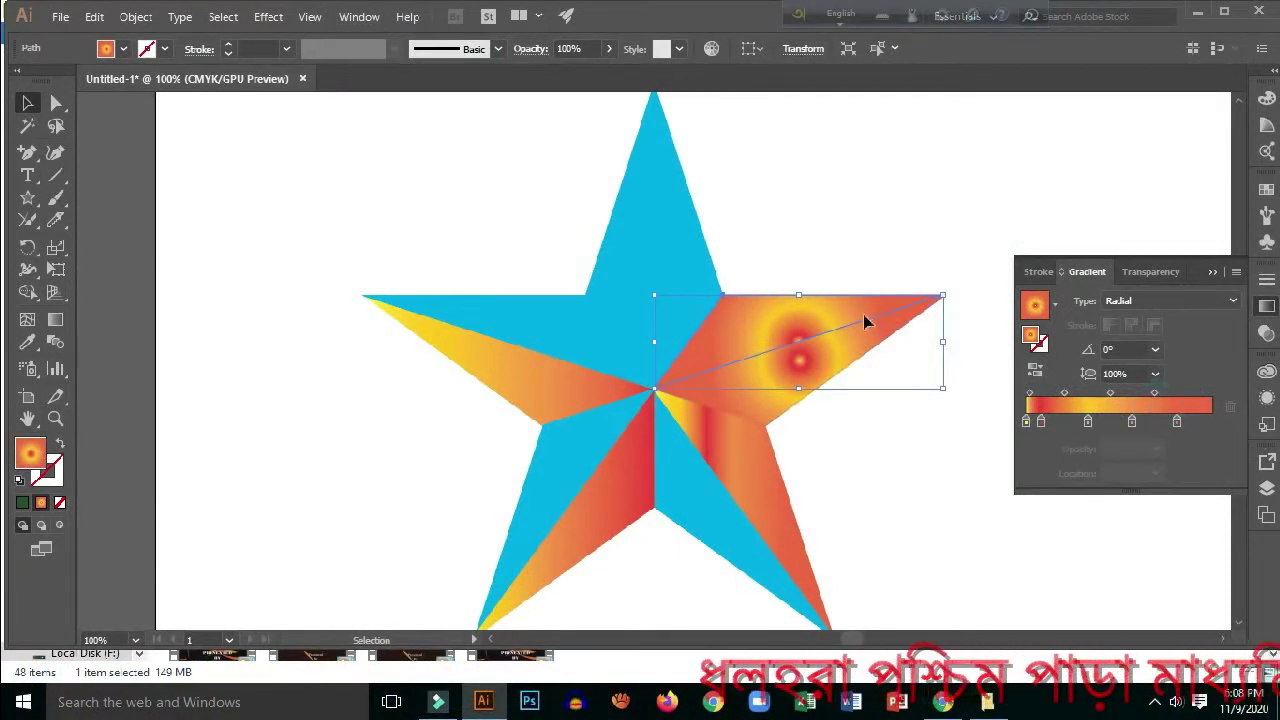
pyautogui.click(985, 285)
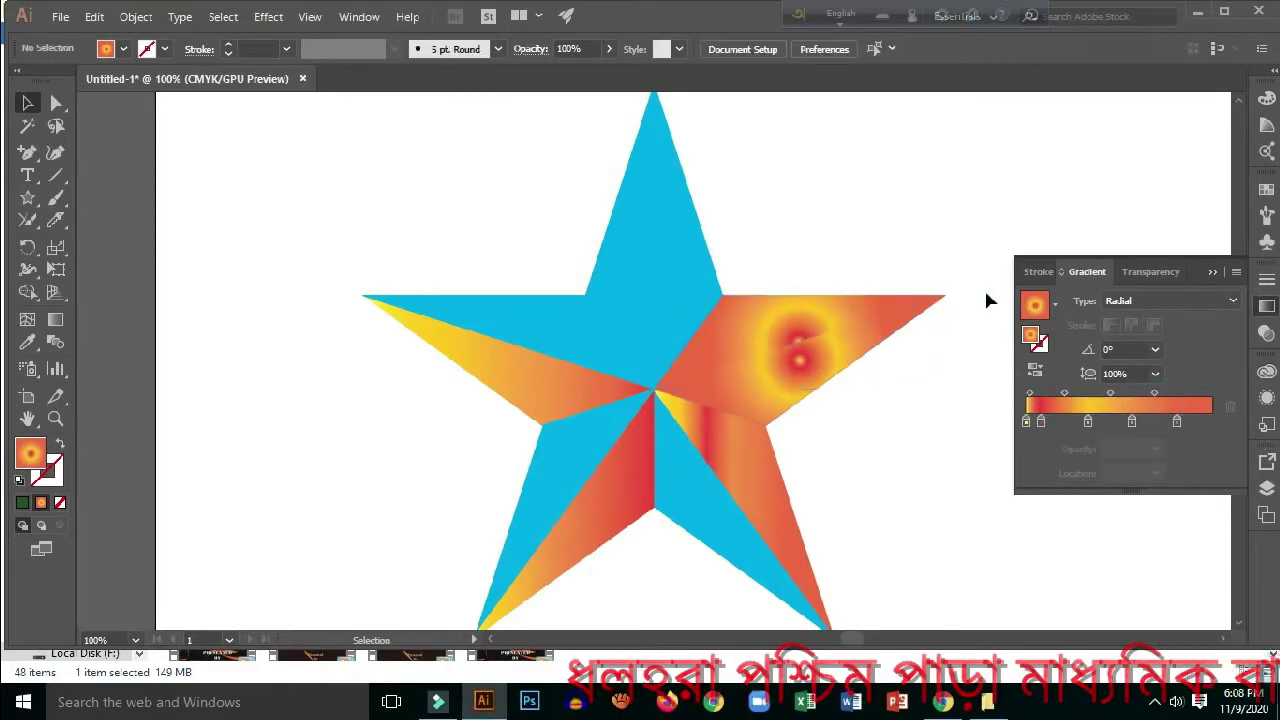
# Step: Fill the star's top arm with the bright yellow swatch
pyautogui.click(686, 182)
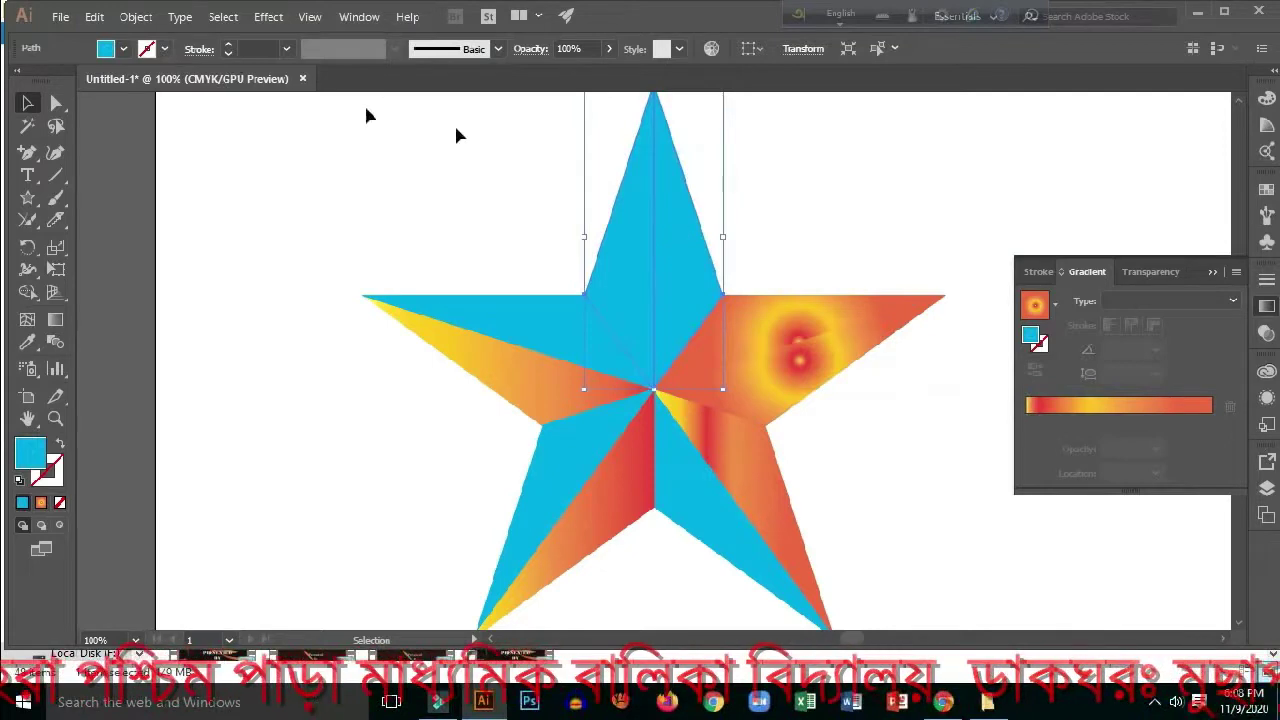
pyautogui.click(123, 49)
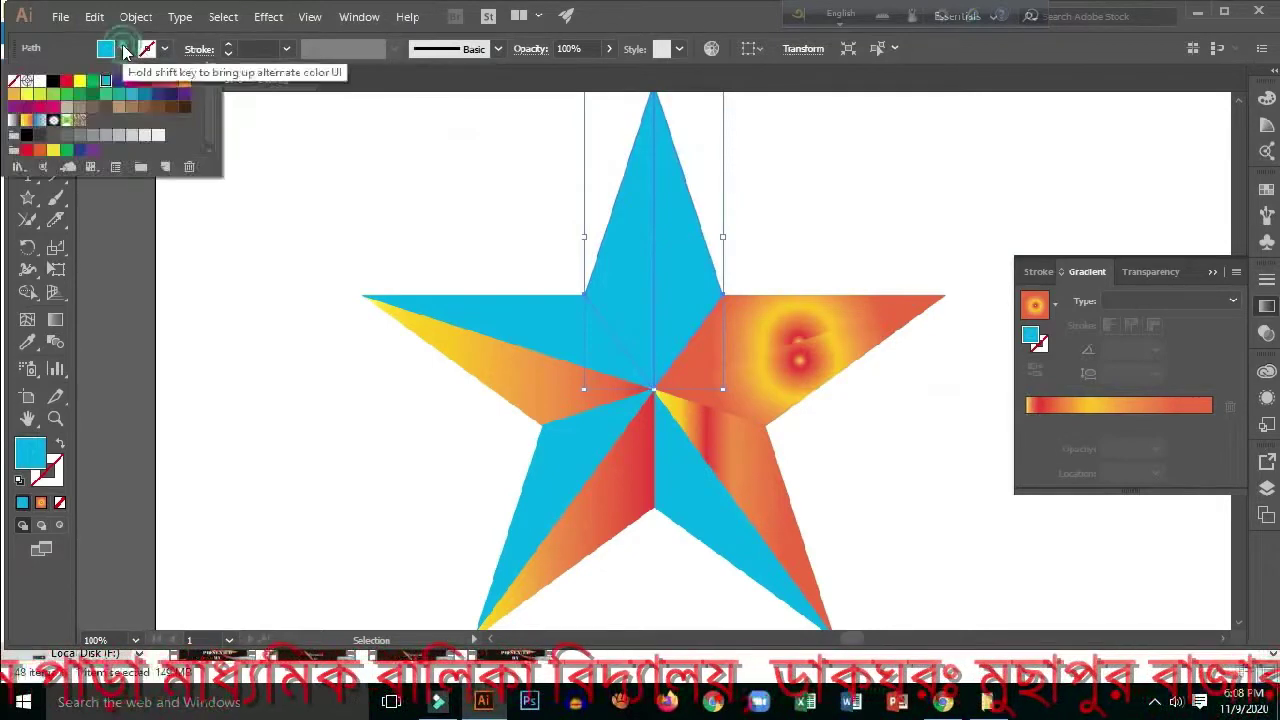
pyautogui.click(77, 83)
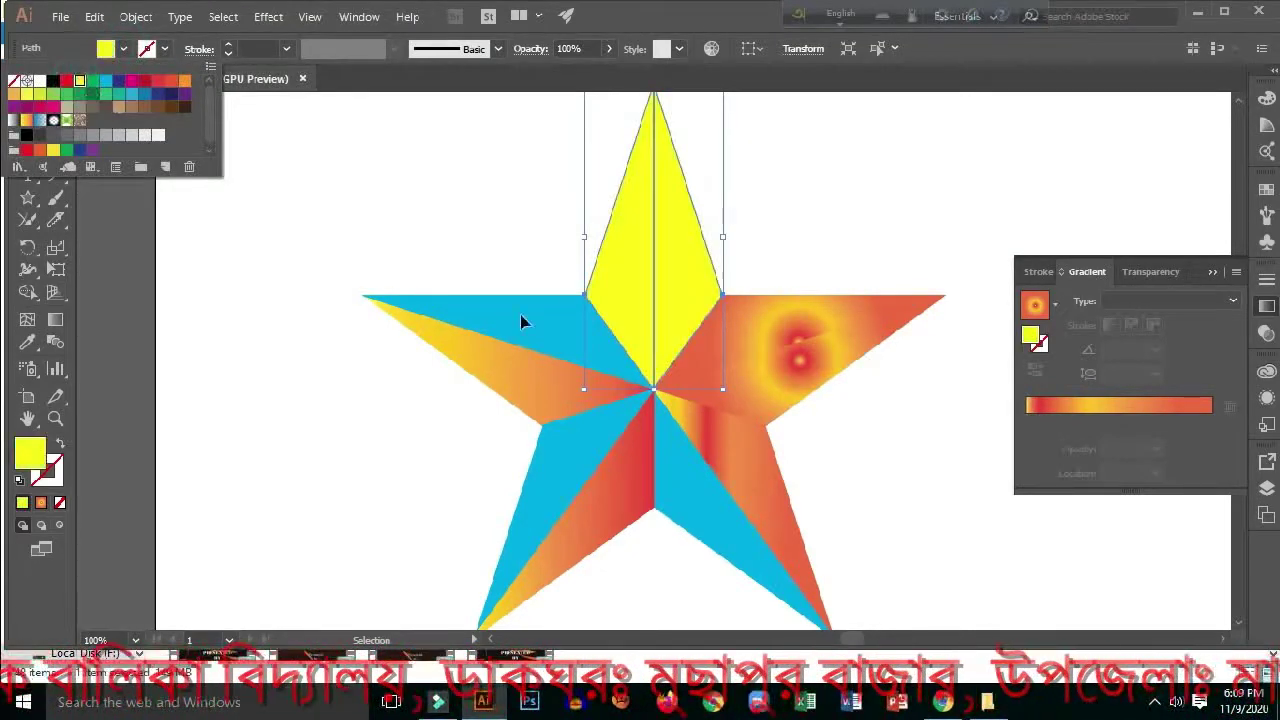
# Step: Reapply the bright yellow swatch to the star's top arm and deselect it
pyautogui.click(122, 52)
pyautogui.click(119, 50)
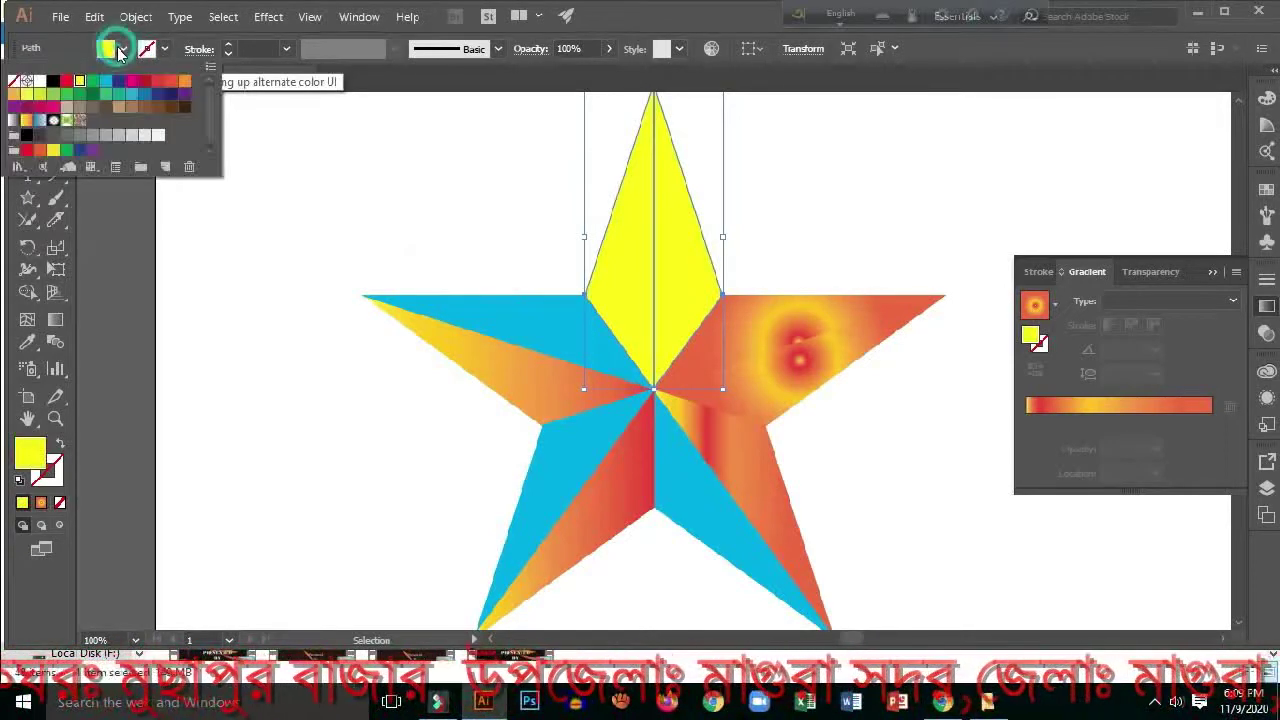
pyautogui.click(80, 81)
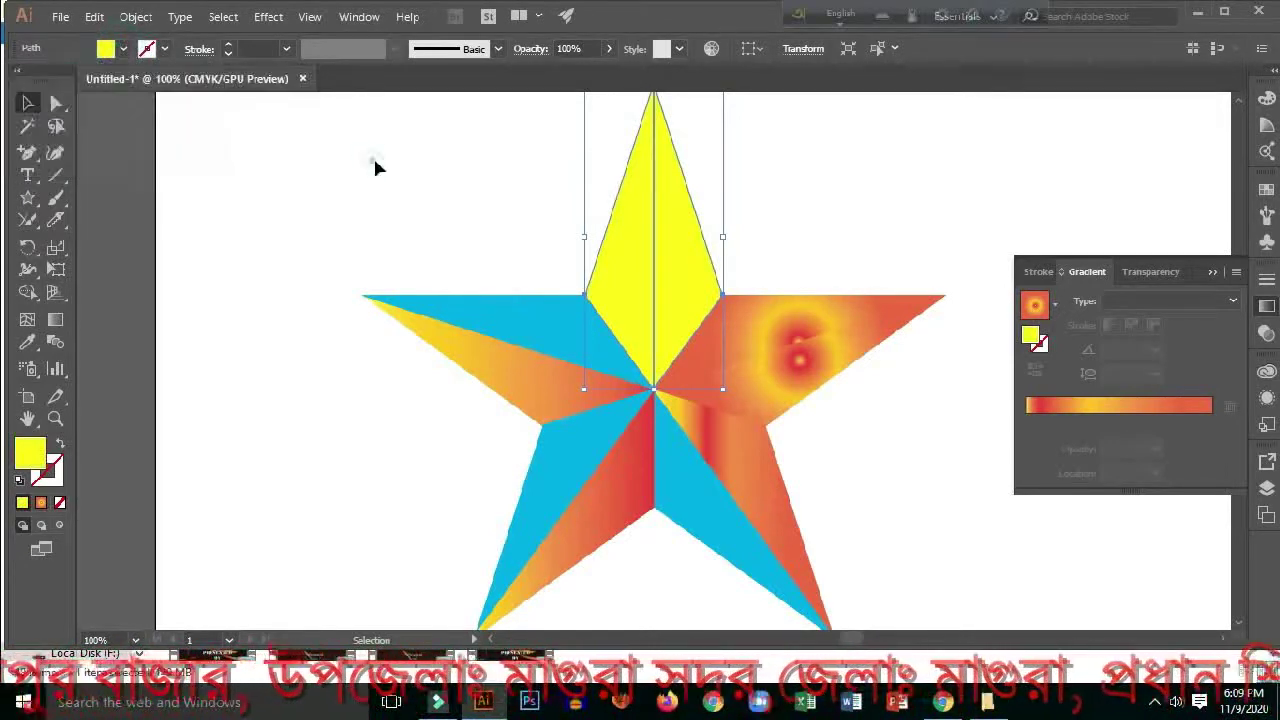
pyautogui.click(859, 216)
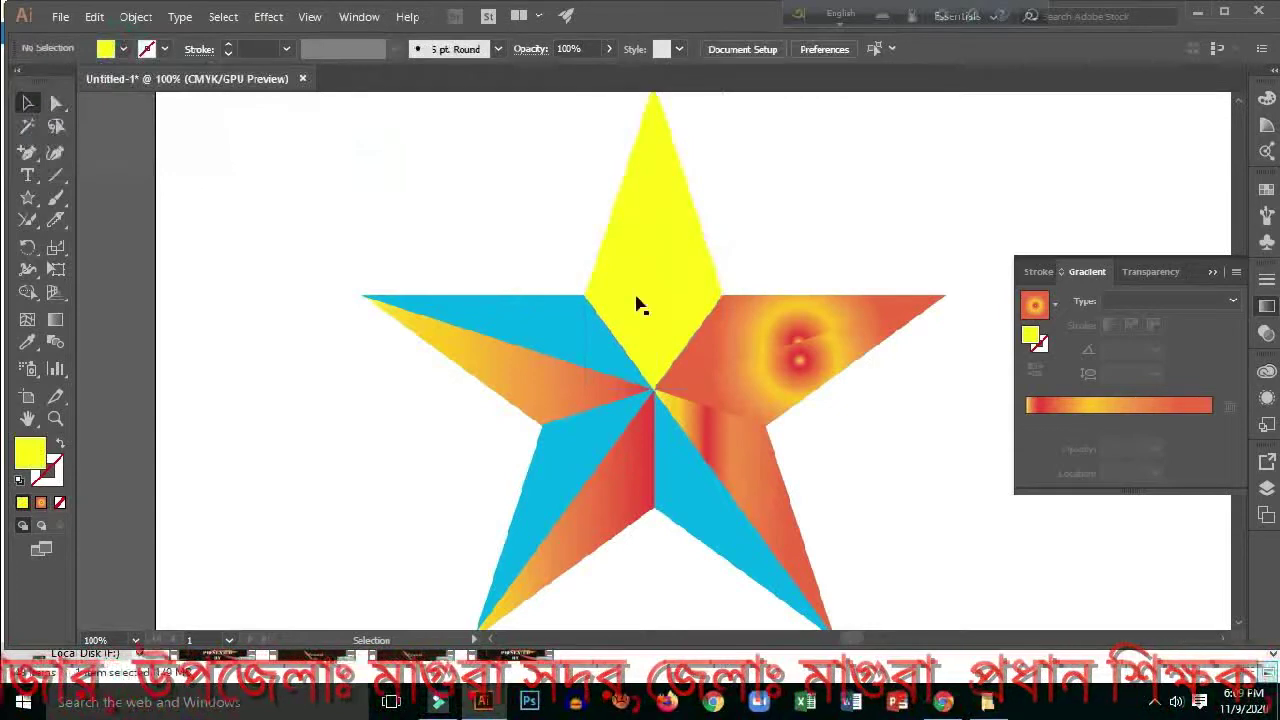
pyautogui.click(716, 287)
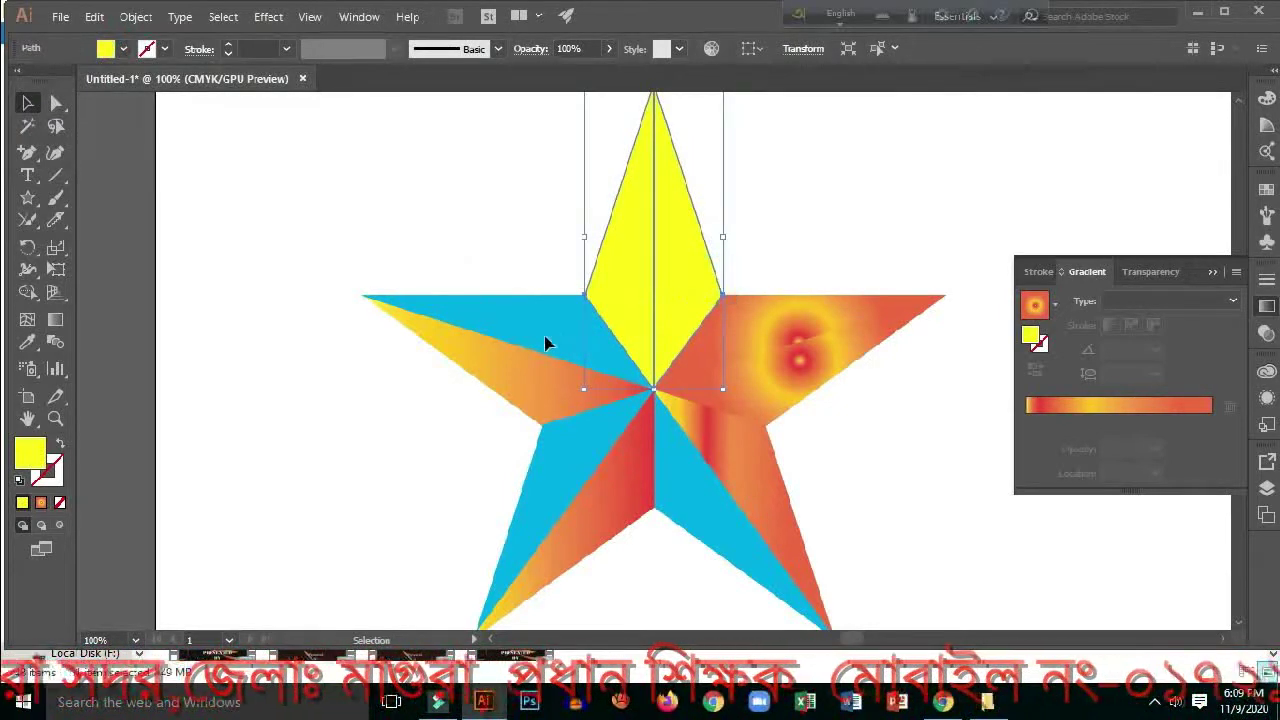
pyautogui.hotkey('ctrl', 'shift', 'a')
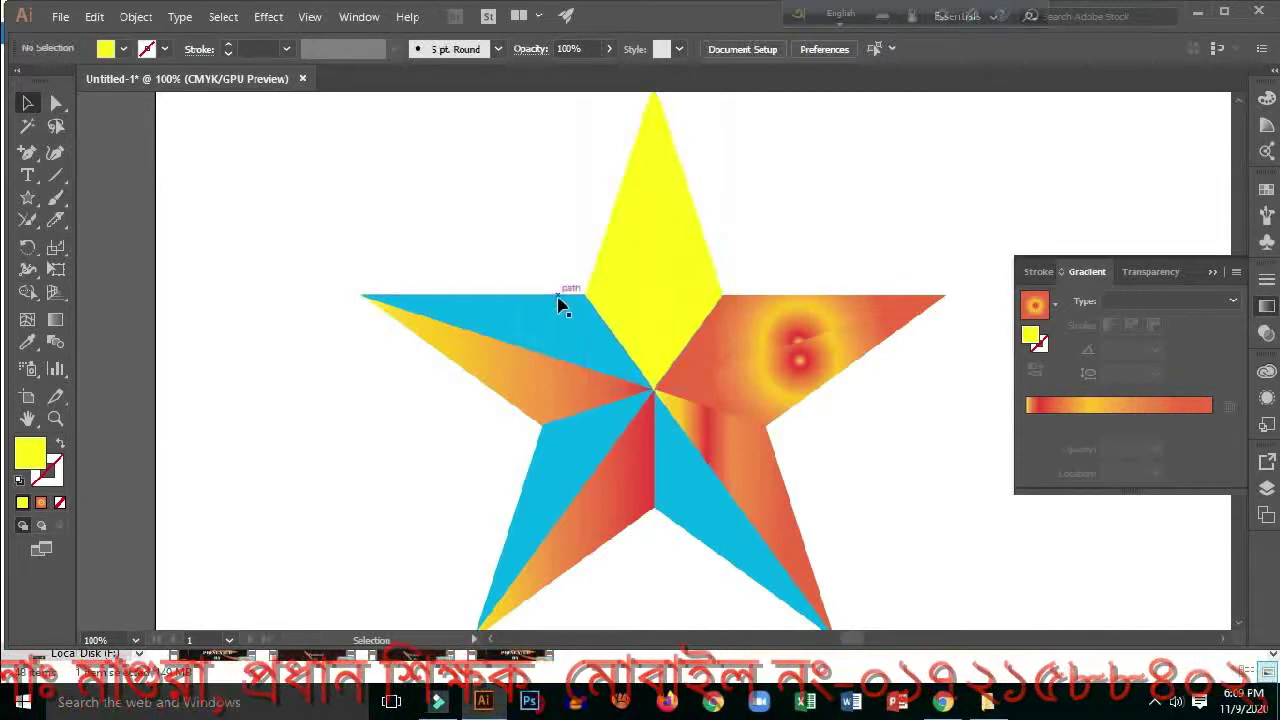
# Step: Fill the upper half of the star's left arm with the red swatch
pyautogui.click(557, 303)
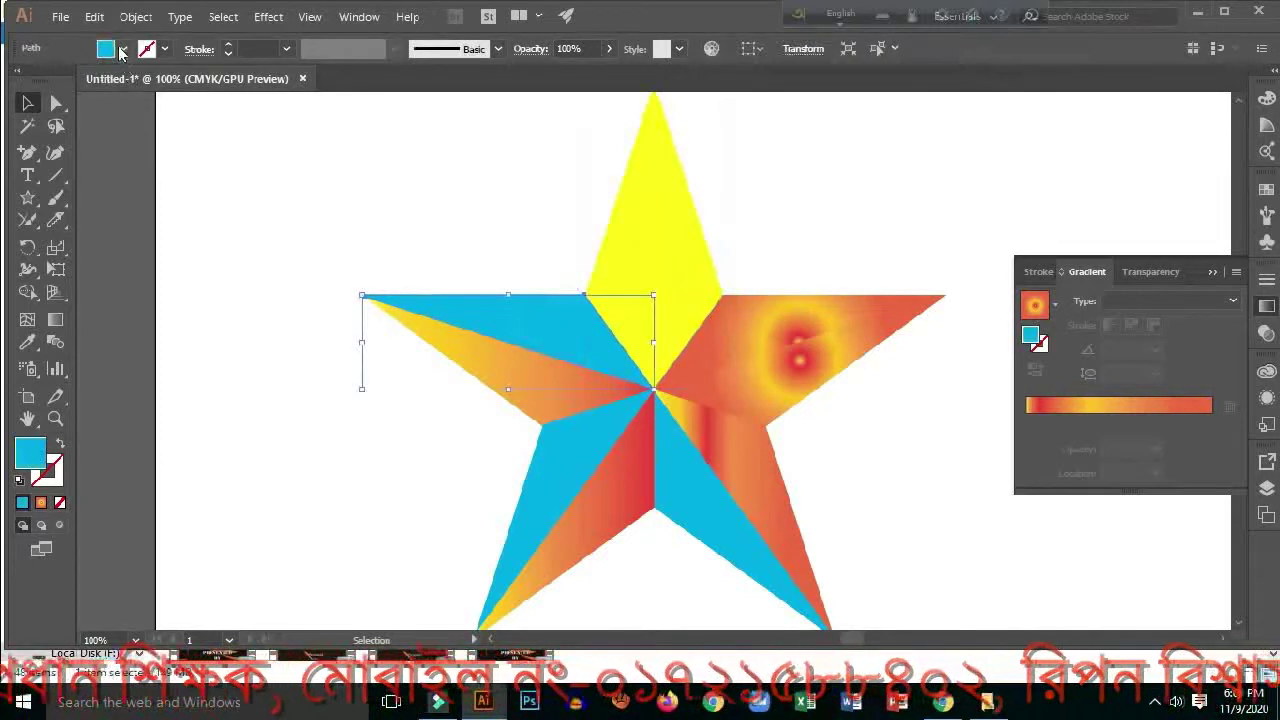
pyautogui.click(110, 48)
pyautogui.click(66, 81)
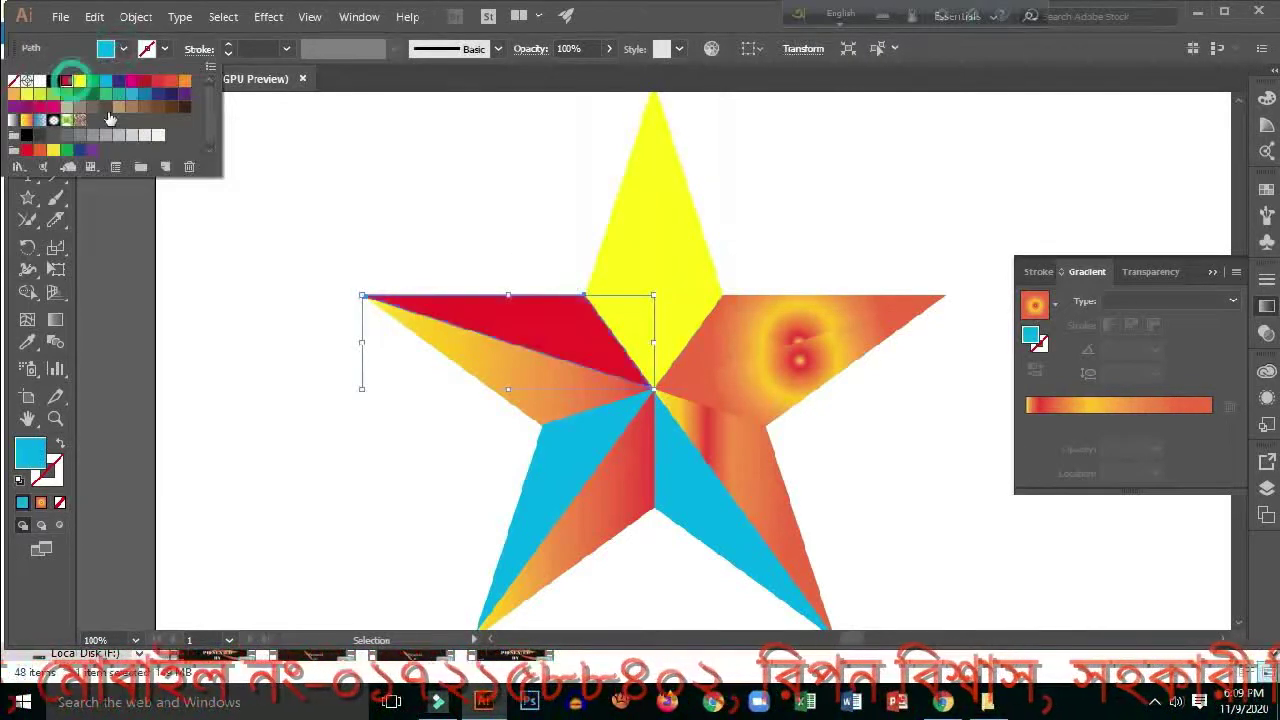
# Step: Fill the inner cyan half of the star's lower-right arm with the dark navy blue swatch
pyautogui.click(711, 540)
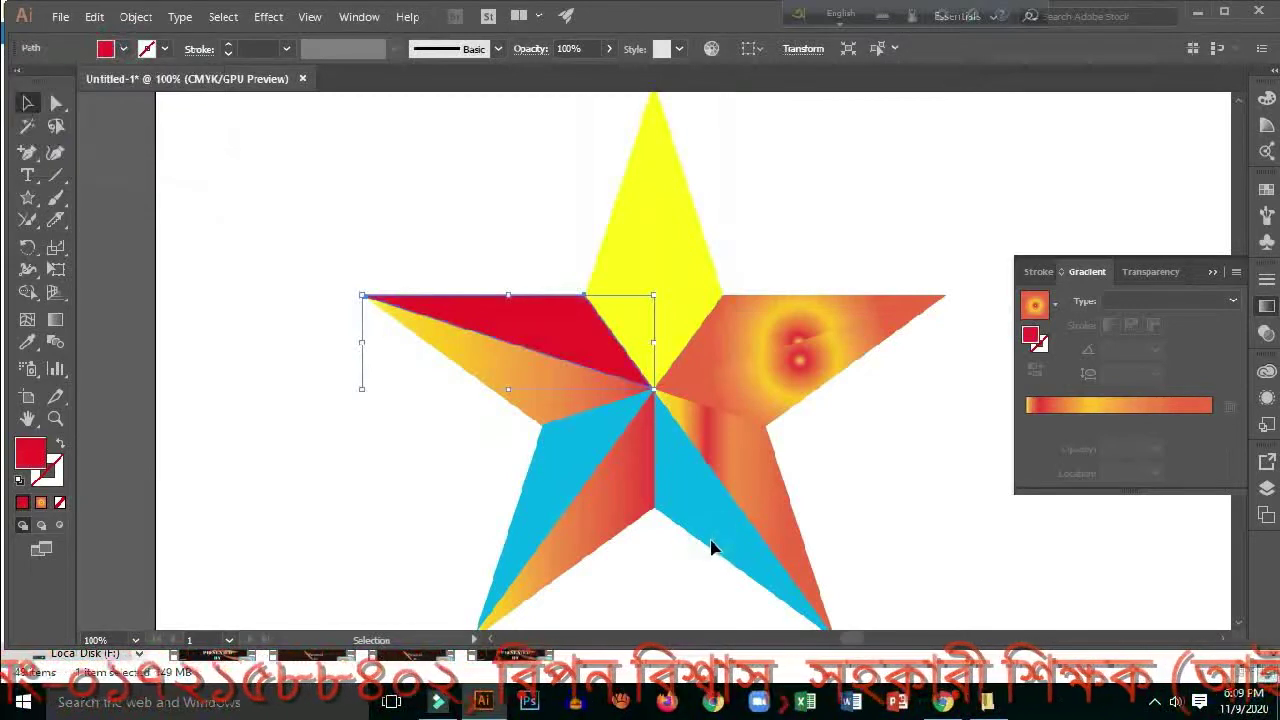
pyautogui.click(710, 546)
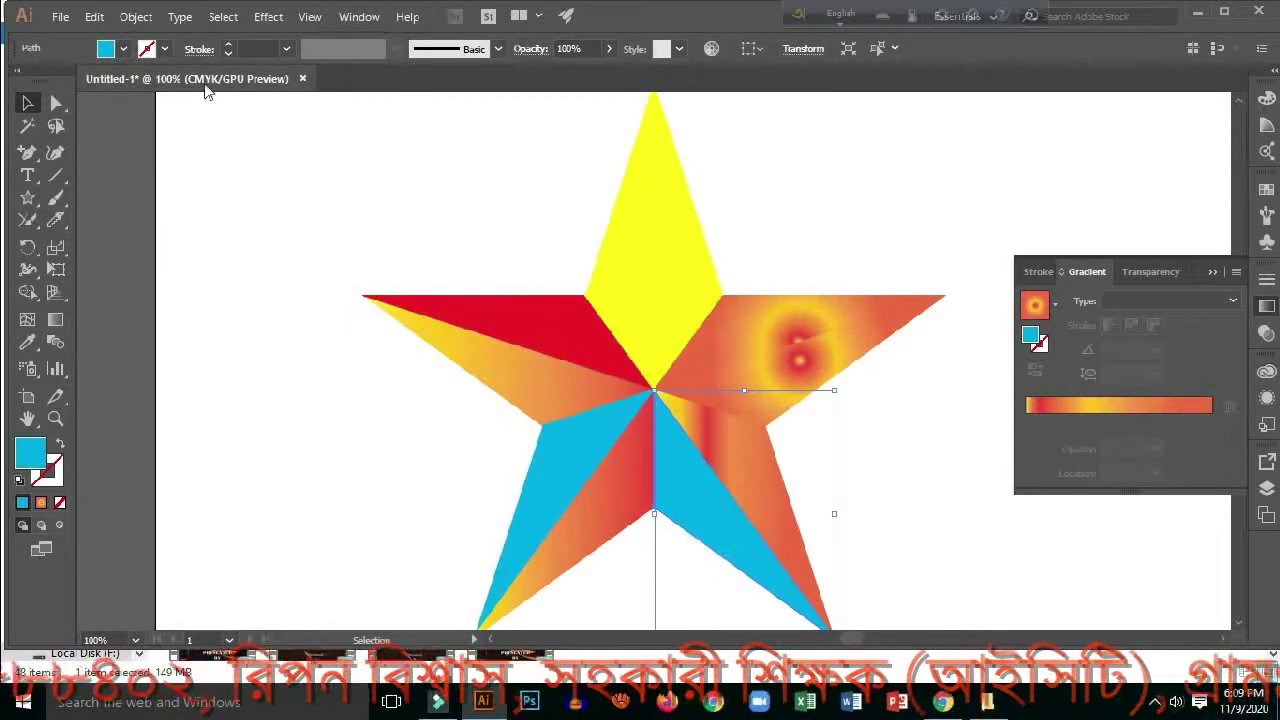
pyautogui.click(126, 50)
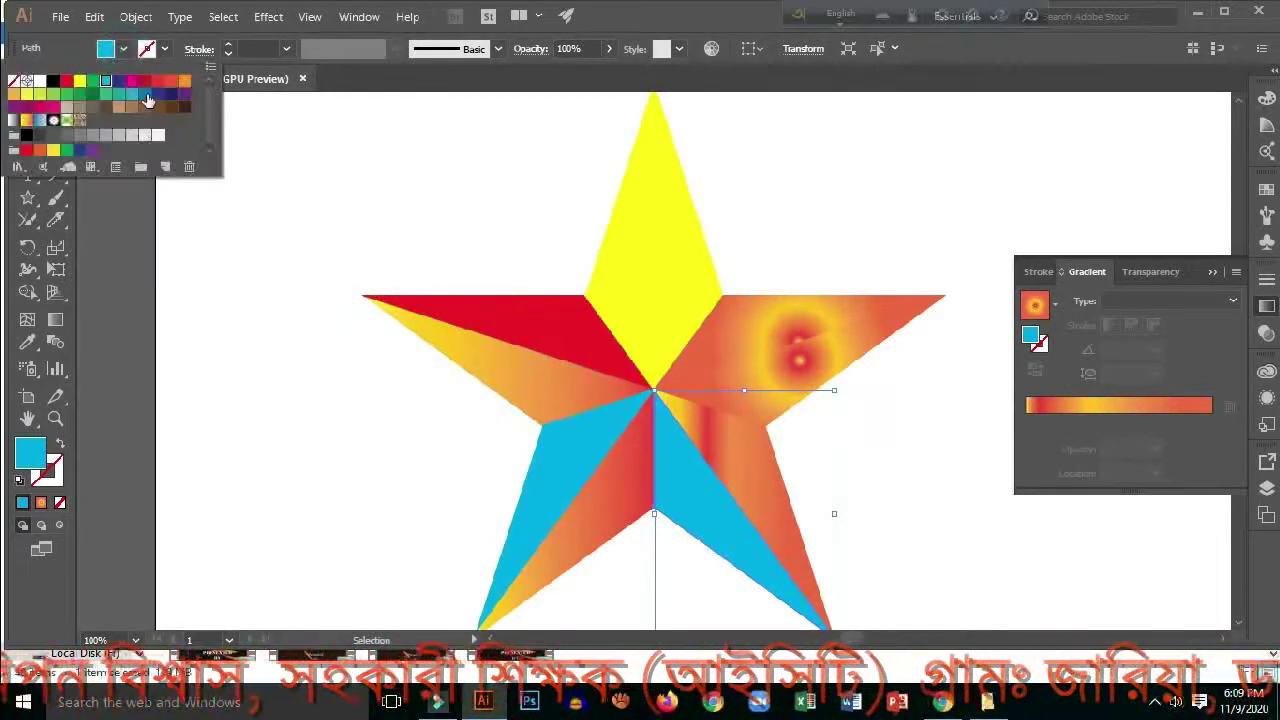
pyautogui.click(171, 94)
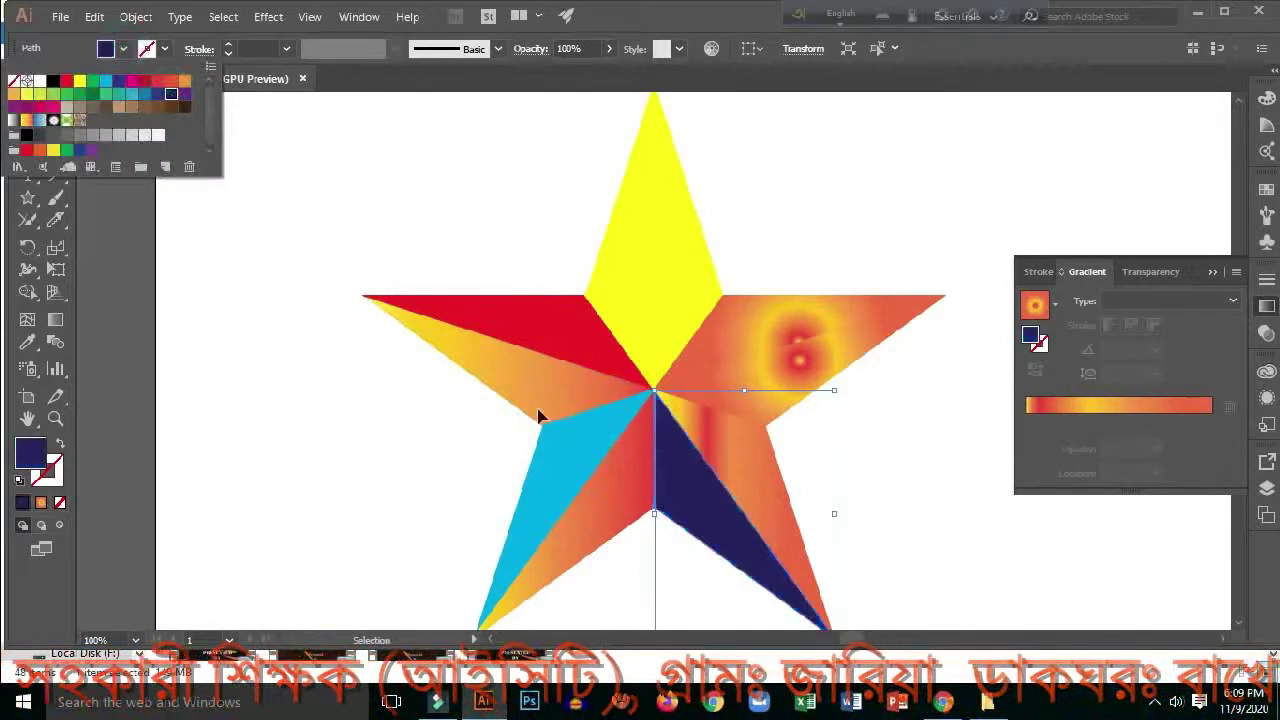
pyautogui.click(557, 459)
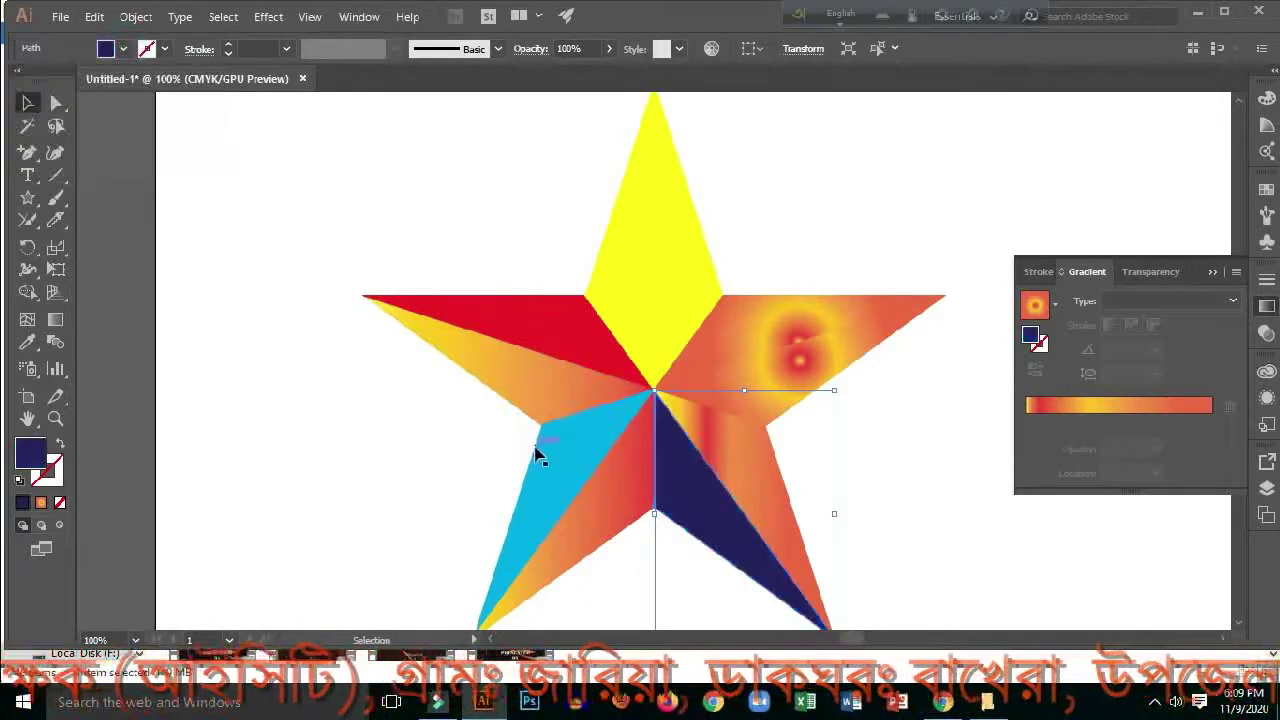
pyautogui.click(536, 454)
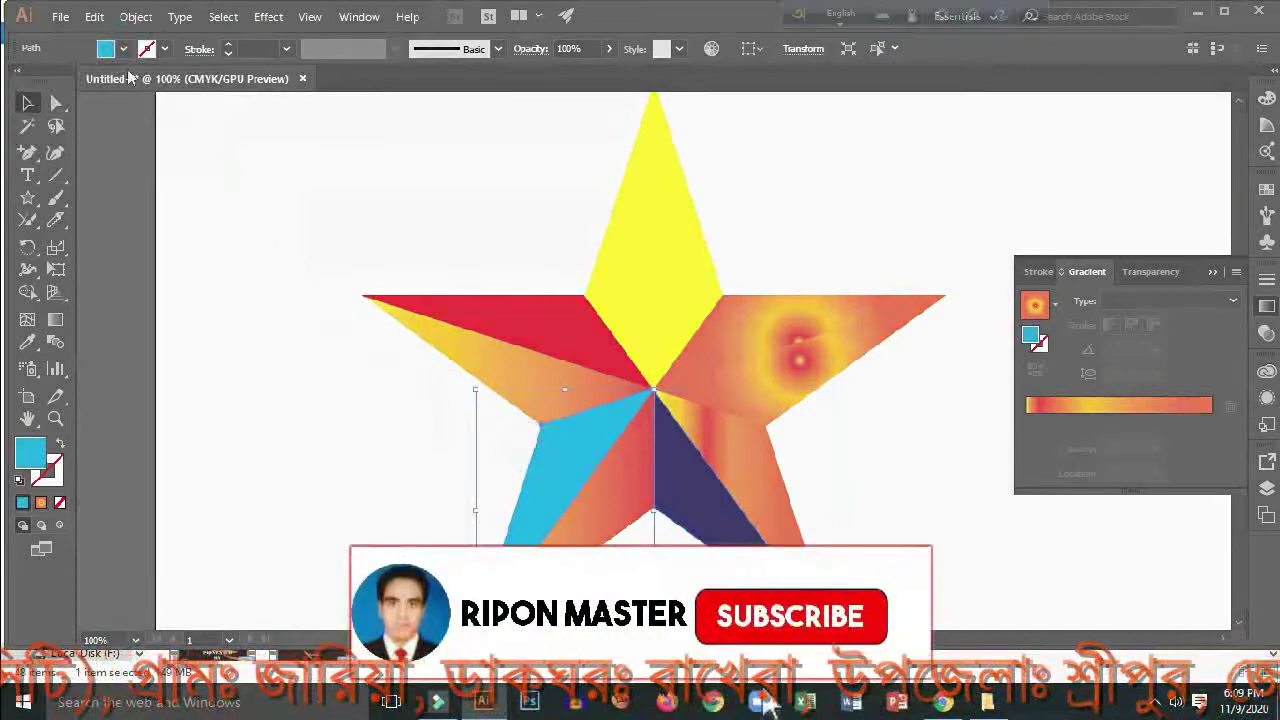
pyautogui.click(766, 194)
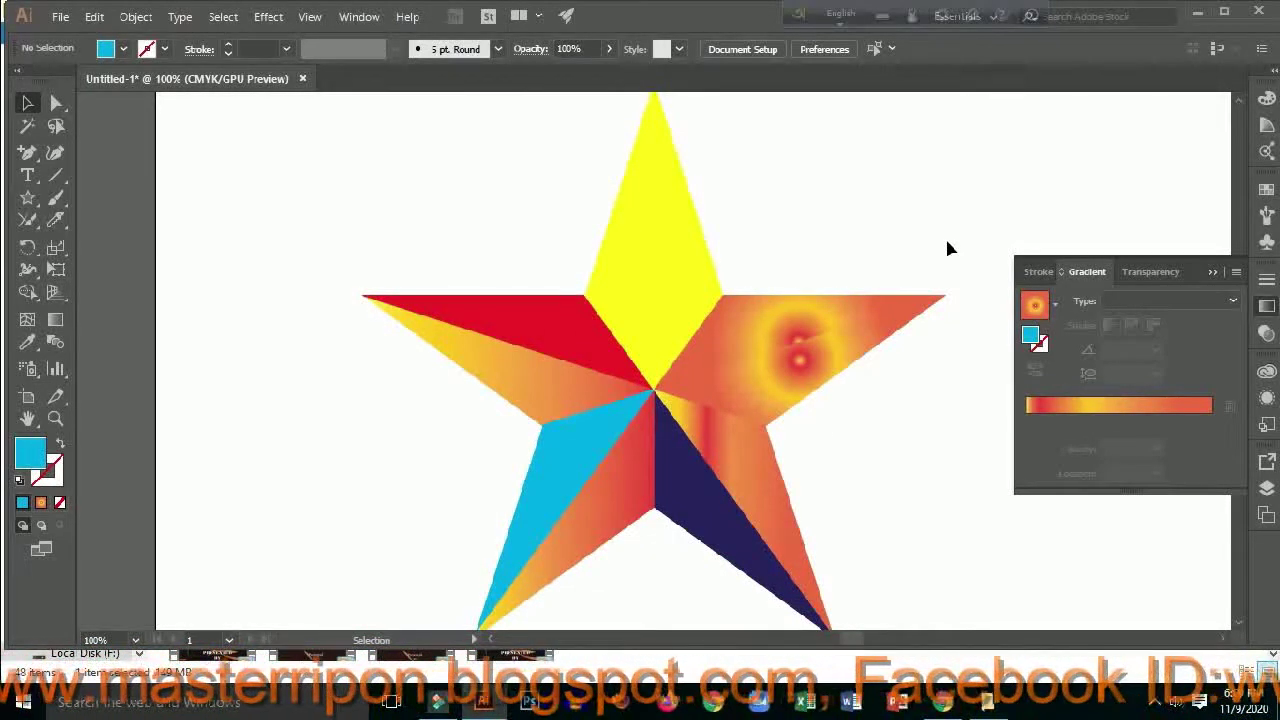
# Step: Select all the pieces of the star and group them
pyautogui.moveTo(360, 191); pyautogui.dragTo(994, 583)
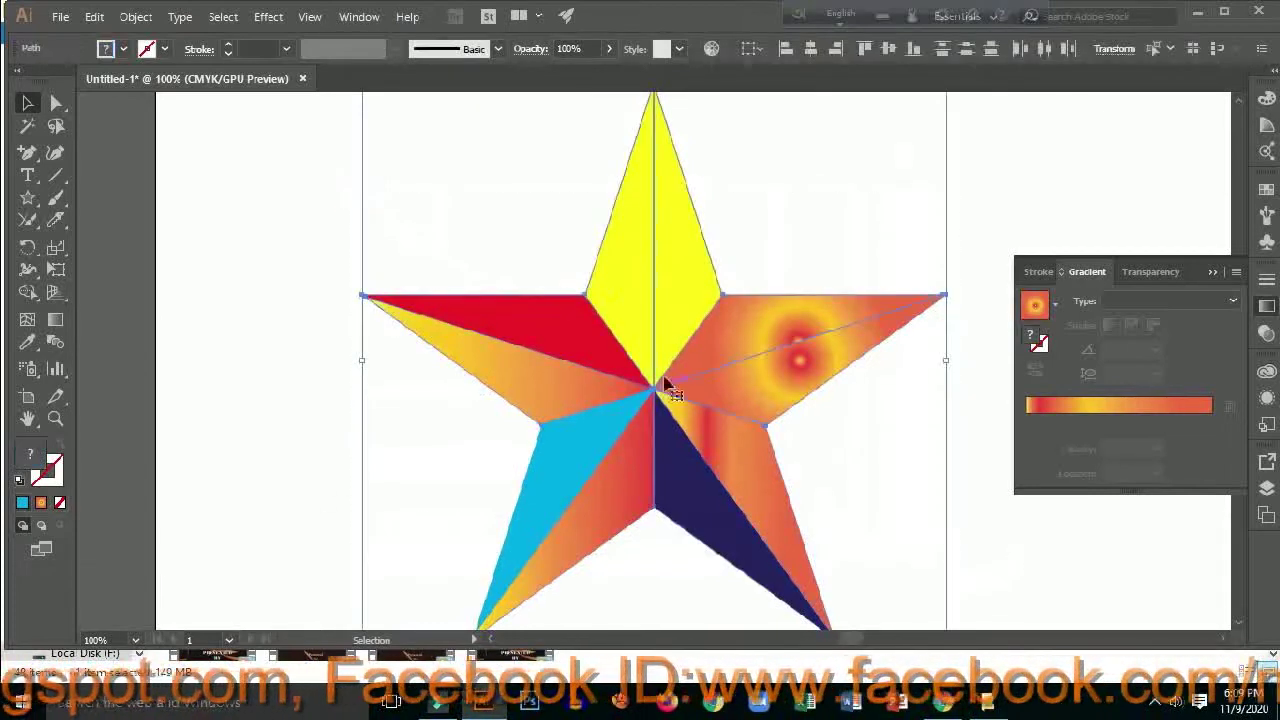
pyautogui.rightClick(664, 383)
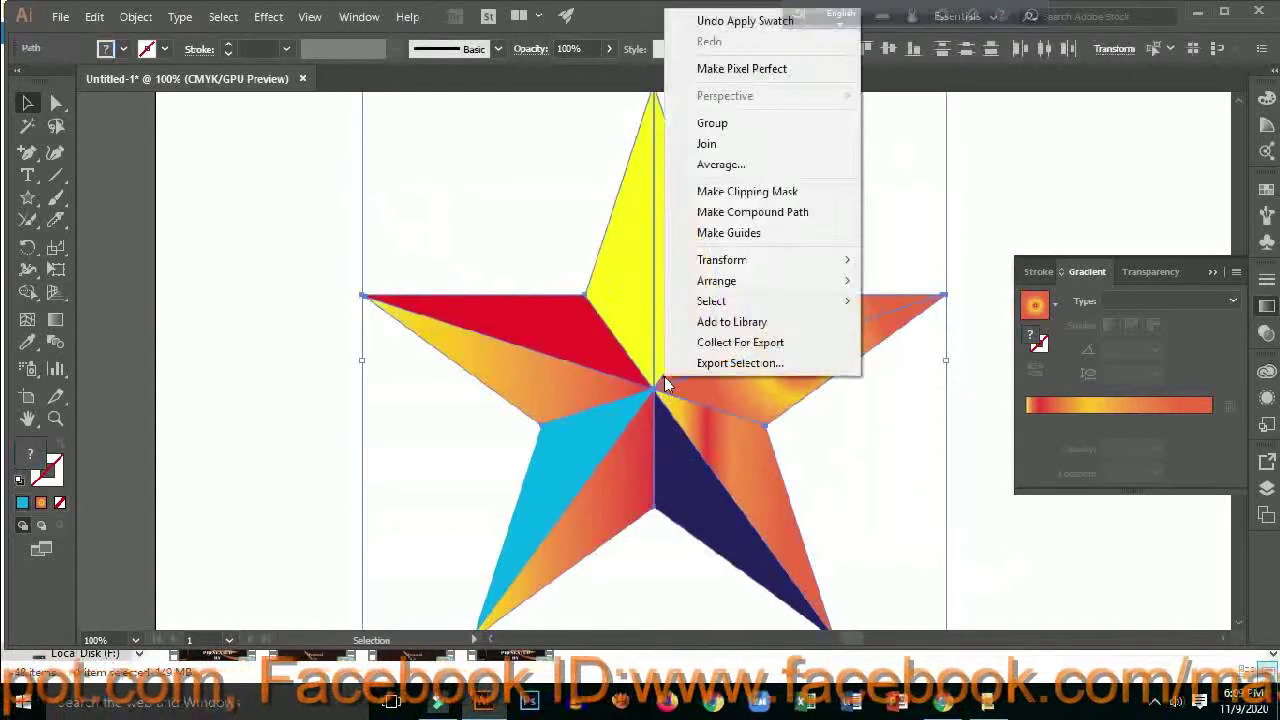
pyautogui.click(708, 123)
# Step: Shrink the grouped star proportionally and place it in the artboard's upper-right corner, with the gradient settings closed and nothing selected
pyautogui.scroll(-3, 940, 550)
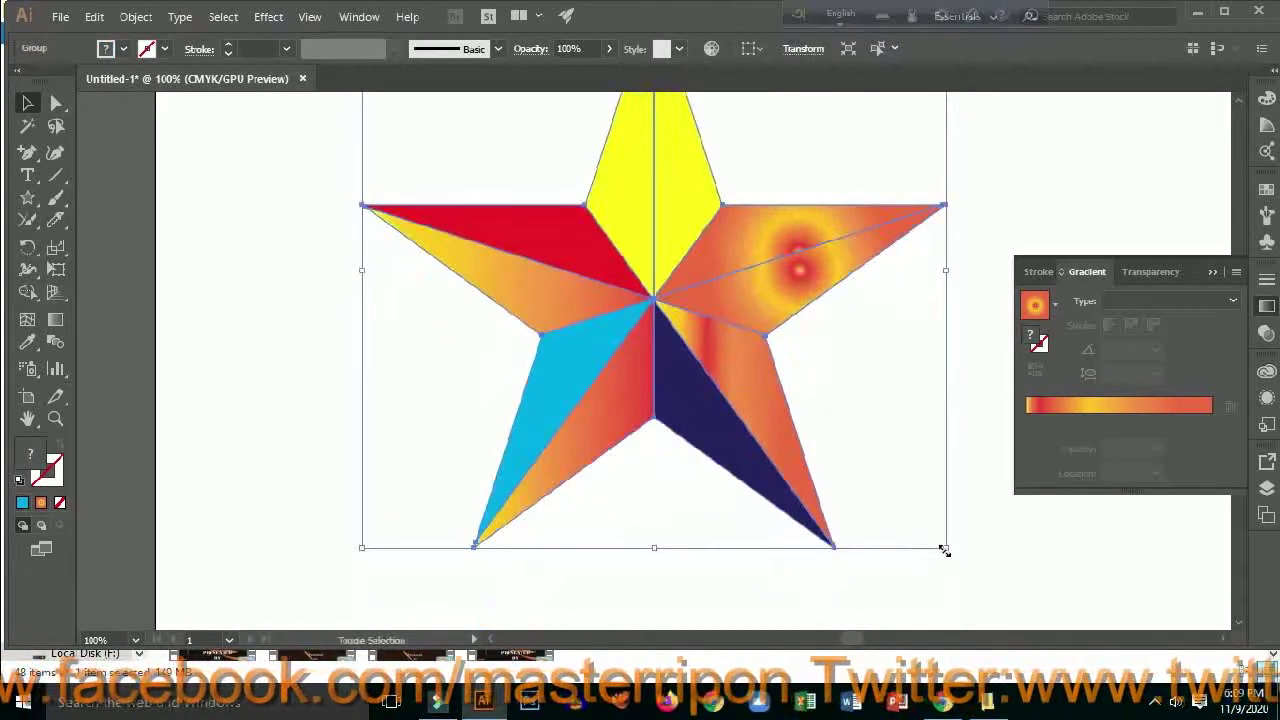
pyautogui.moveTo(944, 550); pyautogui.dragTo(712, 325)
pyautogui.moveTo(653, 261); pyautogui.dragTo(1165, 141)
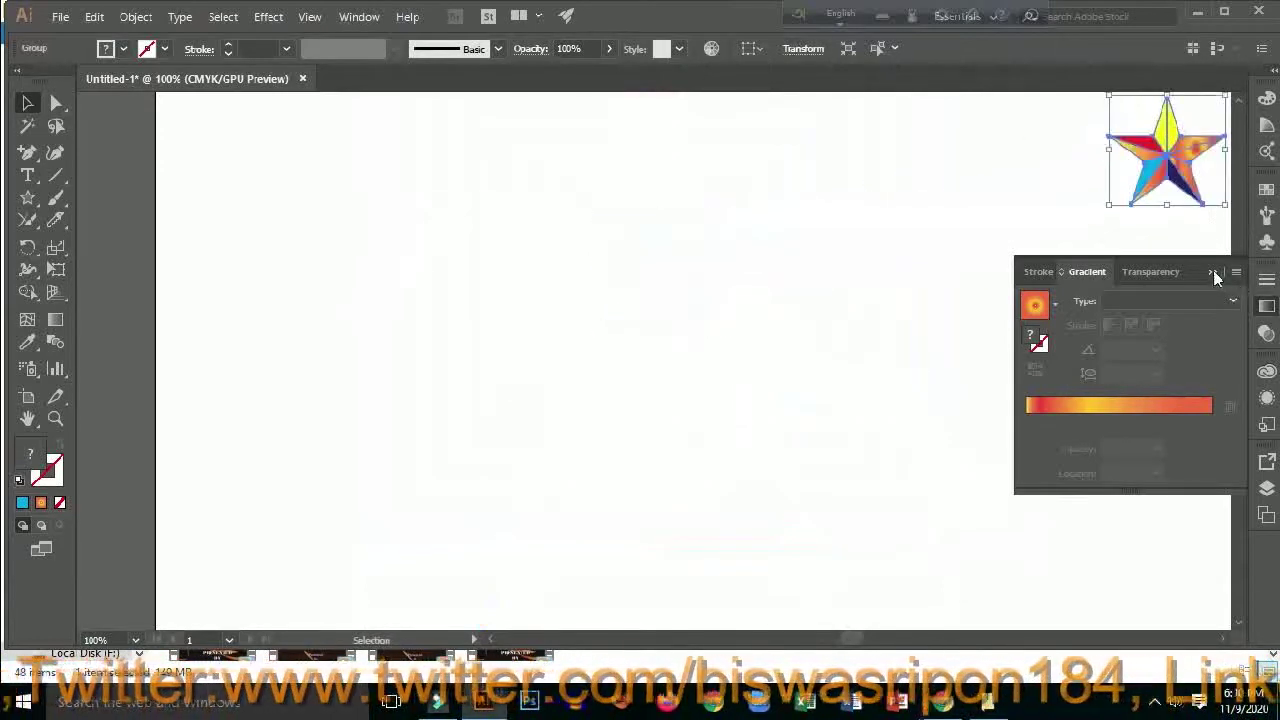
pyautogui.click(1212, 272)
pyautogui.click(763, 277)
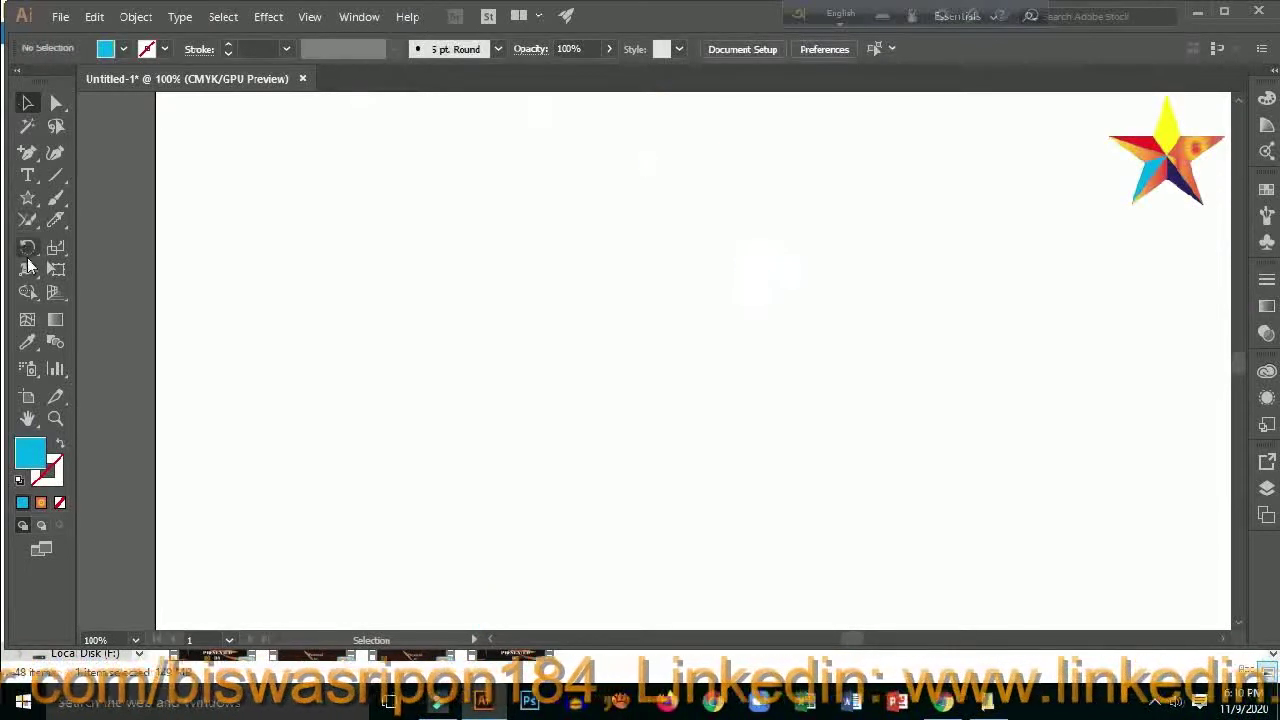
# Step: Draw a large upright hexagon in the middle of the artboard with the Polygon tool
pyautogui.click(24, 204)
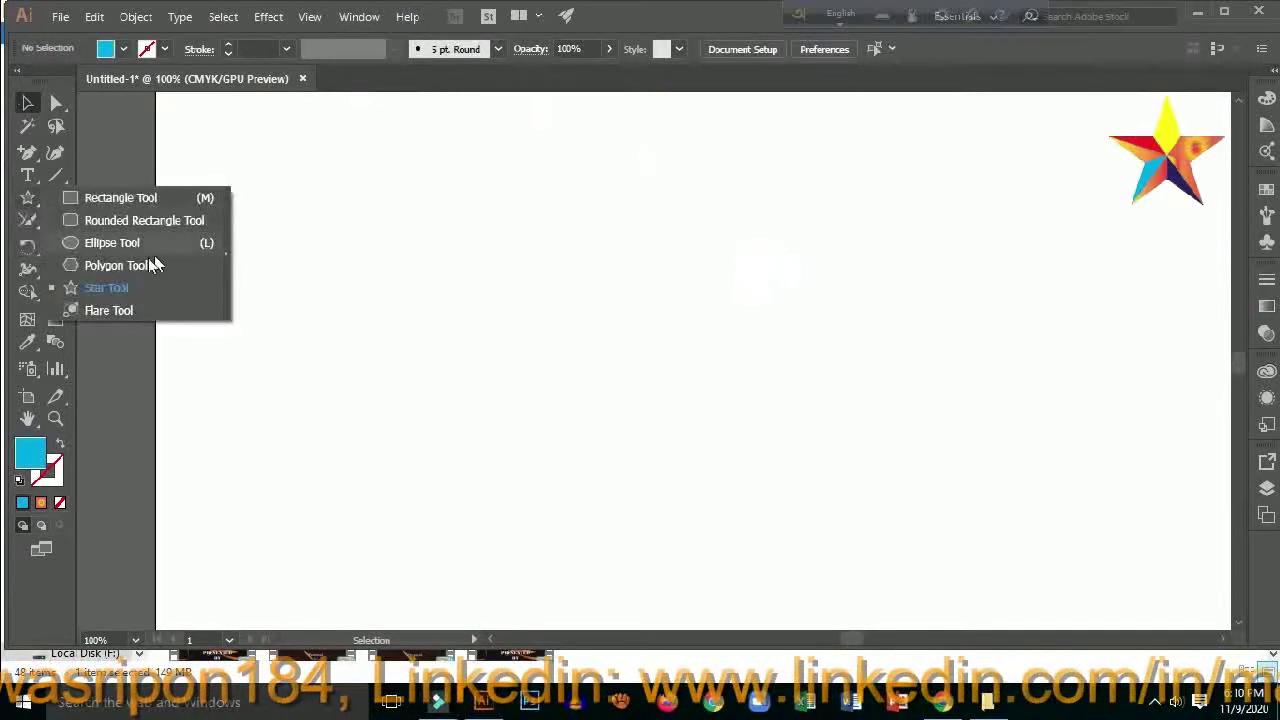
pyautogui.click(110, 266)
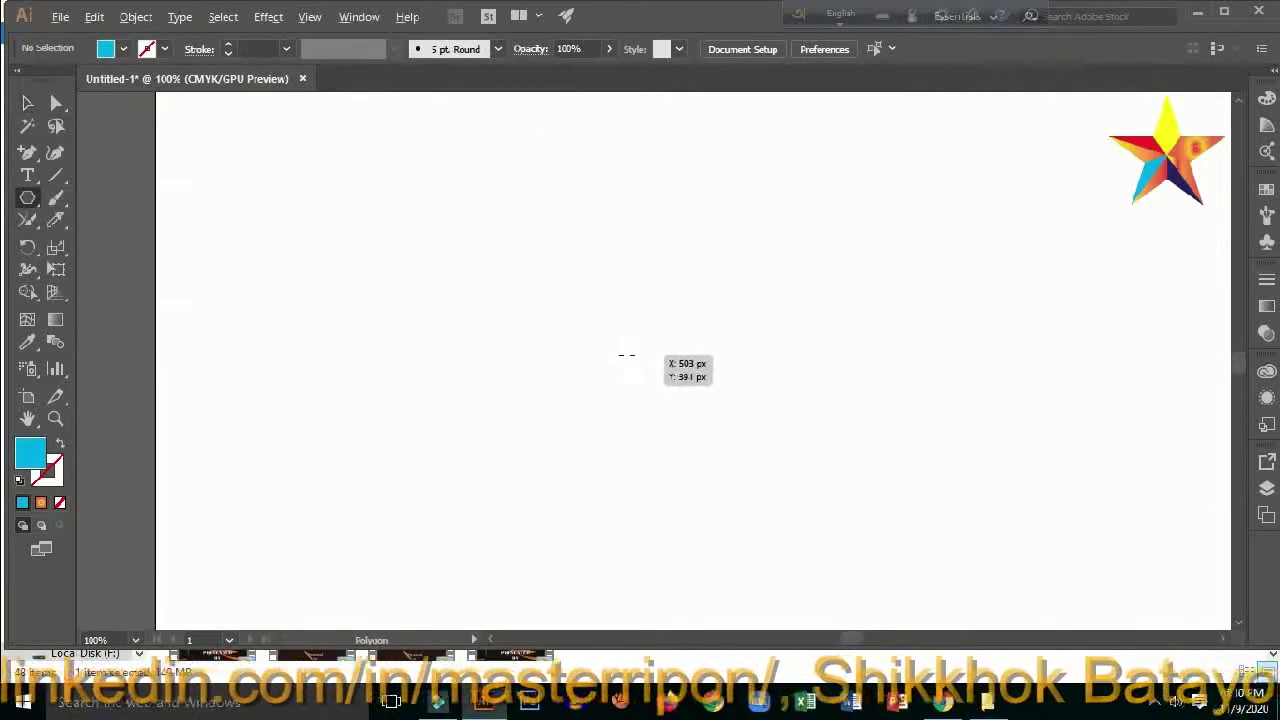
pyautogui.moveTo(626, 354); pyautogui.dragTo(827, 489)
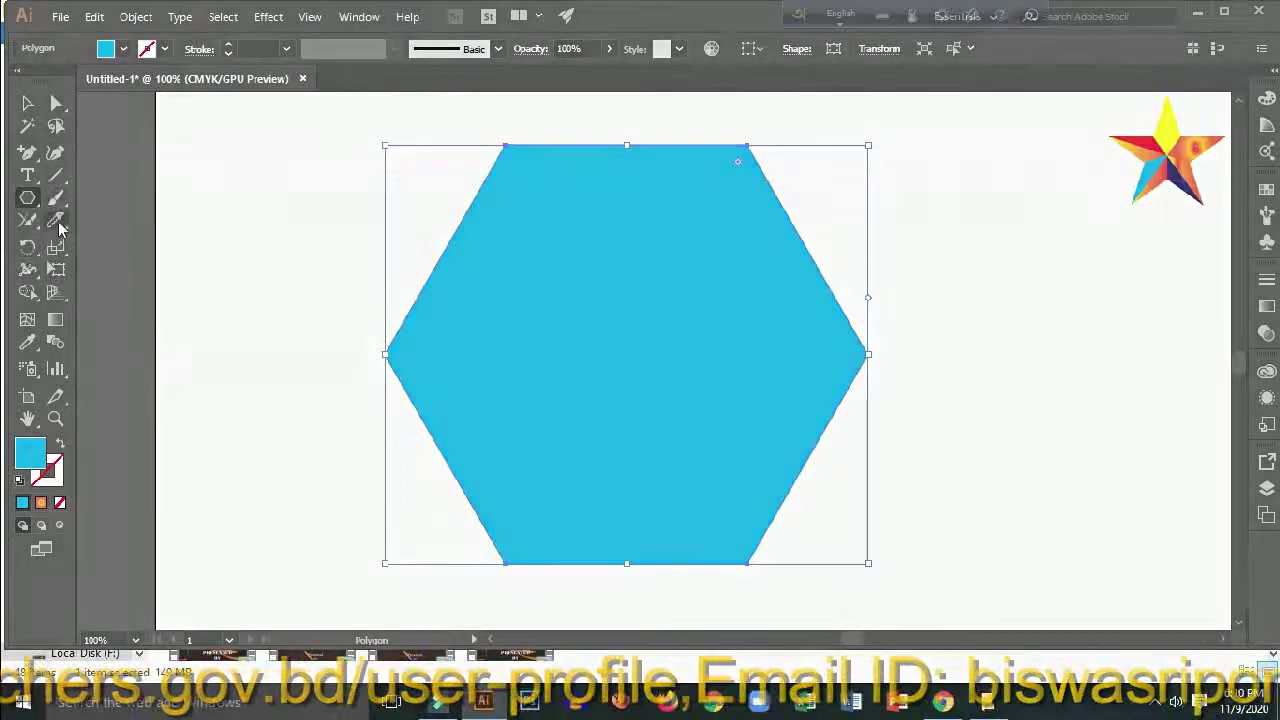
# Step: Cut the hexagon with the Knife tool along its three corner-to-corner diagonals and two vertical lines joining its upper and lower corners, and deselect the pieces
pyautogui.click(55, 220)
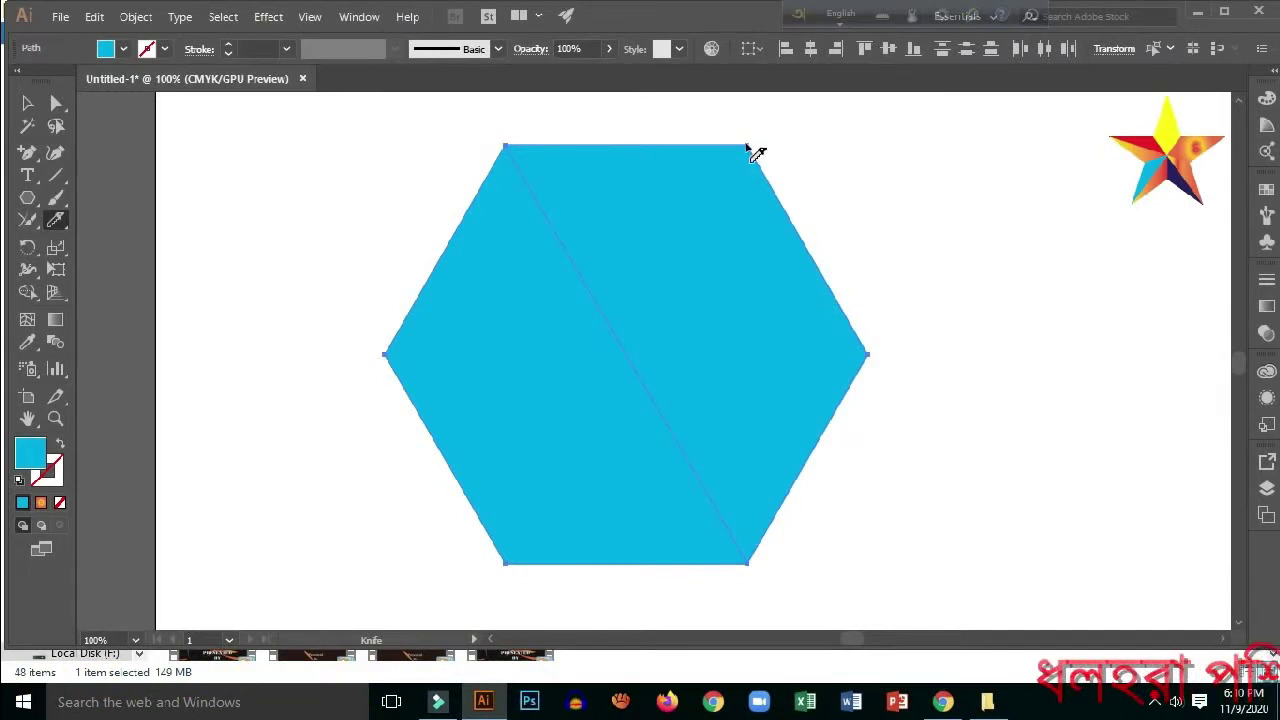
pyautogui.click(749, 147)
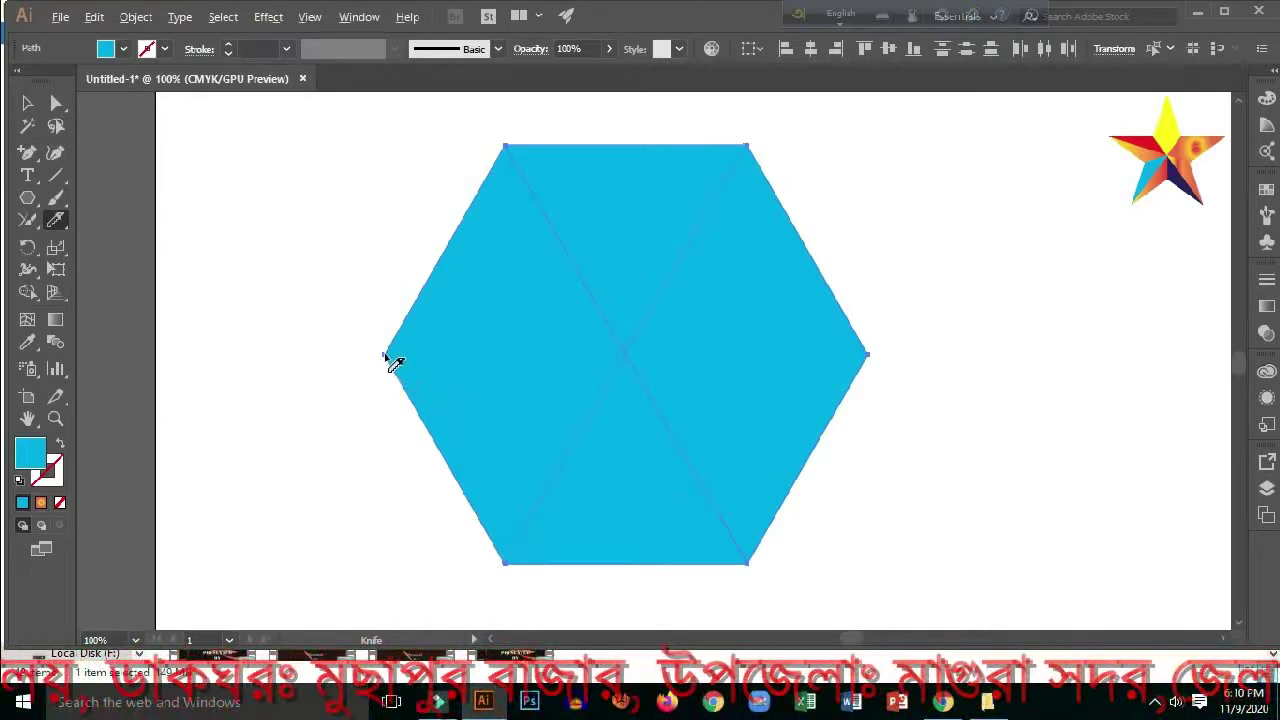
pyautogui.moveTo(388, 356); pyautogui.dragTo(480, 367)
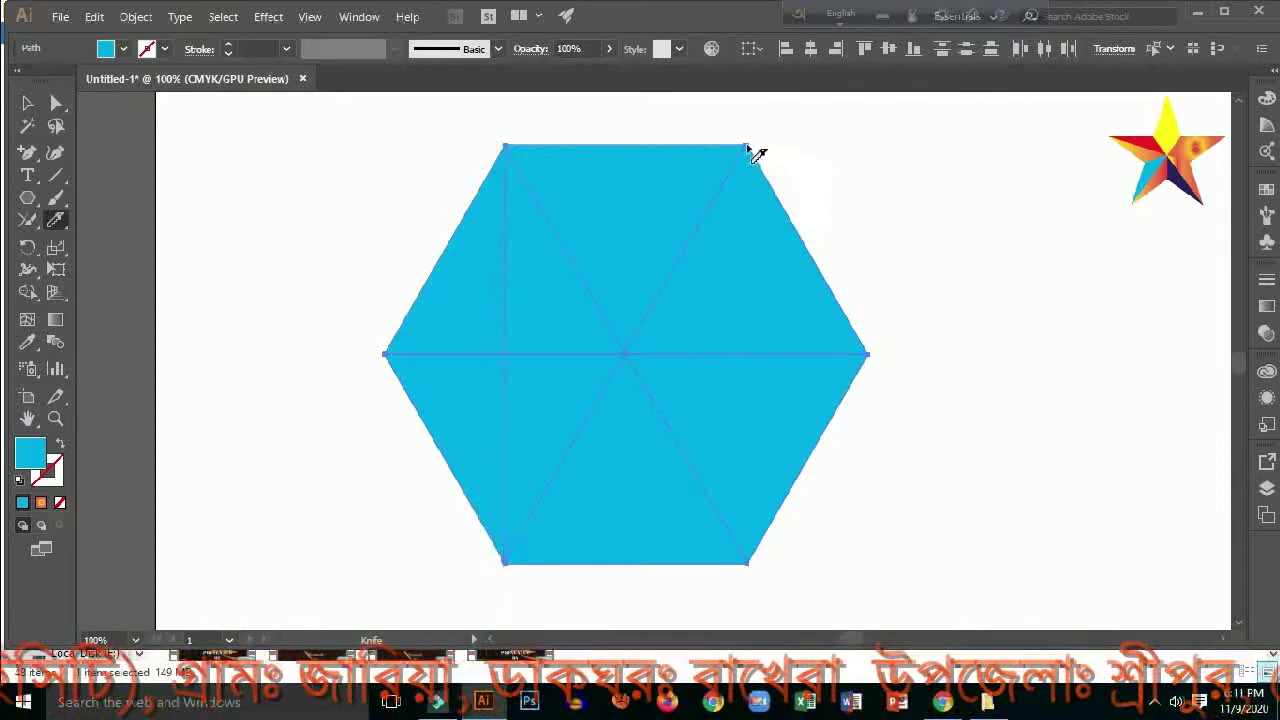
pyautogui.moveTo(746, 148); pyautogui.dragTo(747, 386)
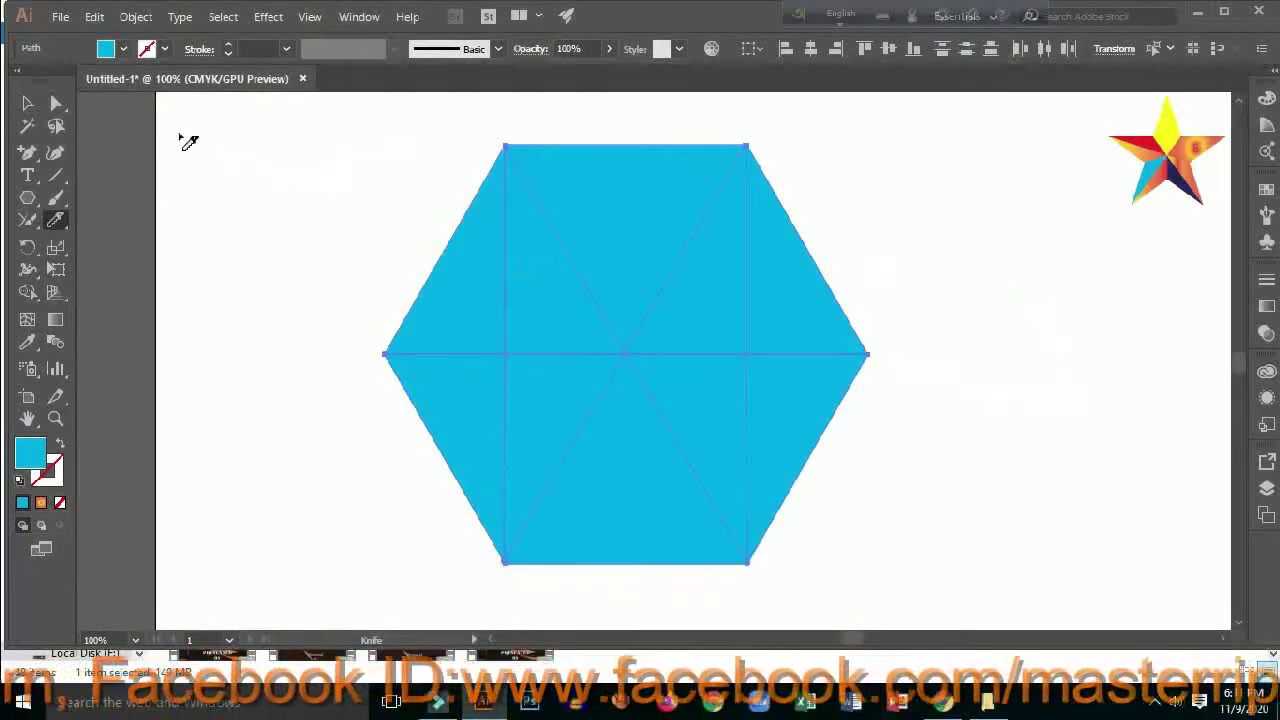
pyautogui.press('v')
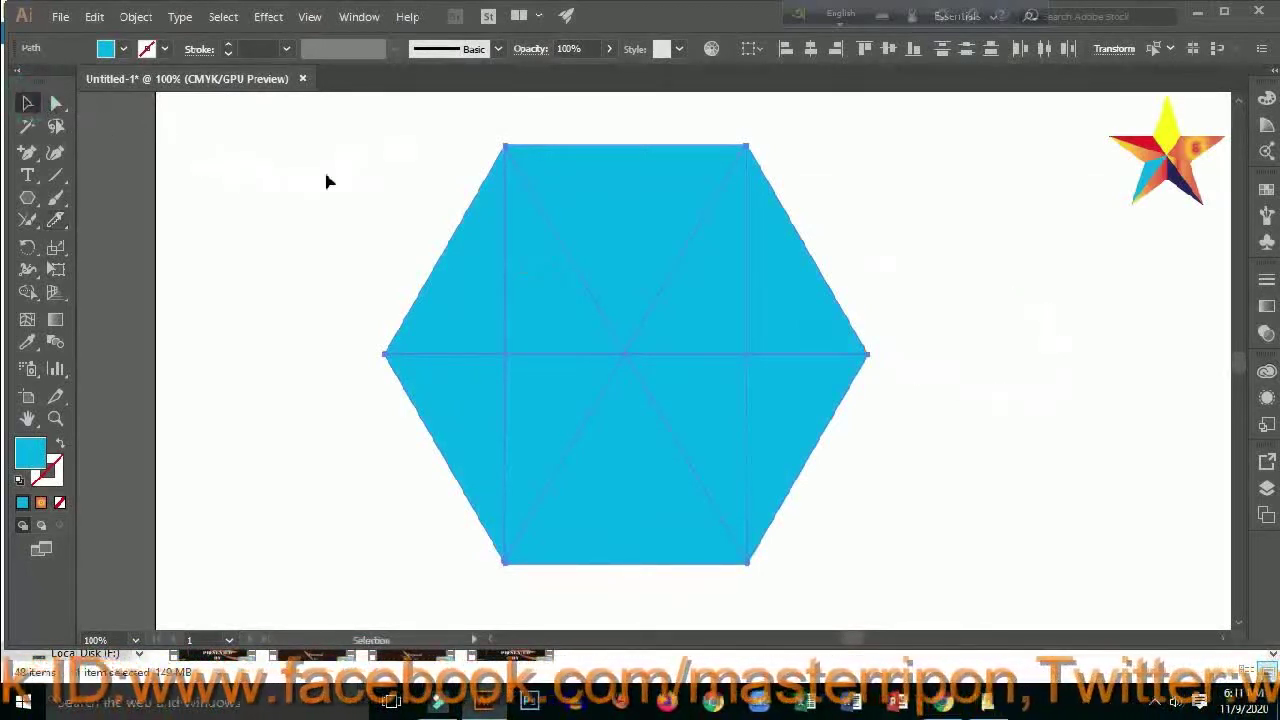
pyautogui.moveTo(309, 143); pyautogui.dragTo(980, 613)
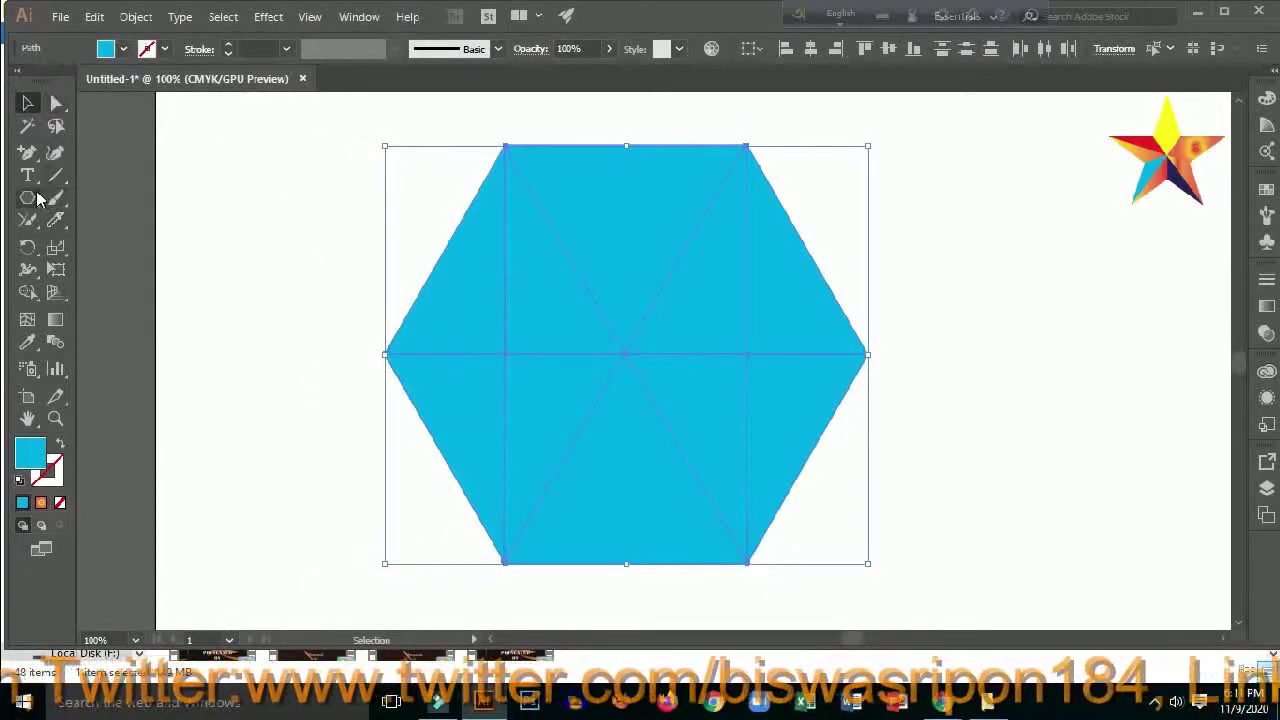
pyautogui.hotkey('ctrl', 'shift', 'a')
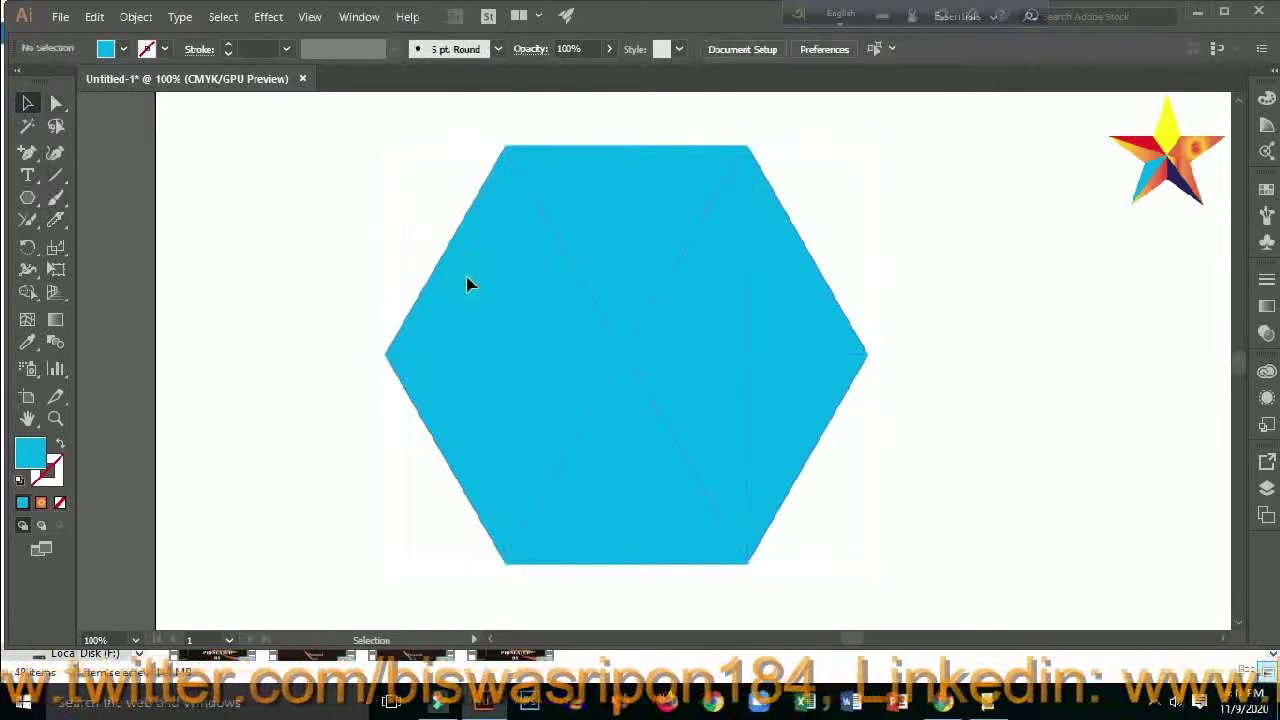
# Step: Fill the hexagon's upper-left triangular piece with the red swatch
pyautogui.click(440, 265)
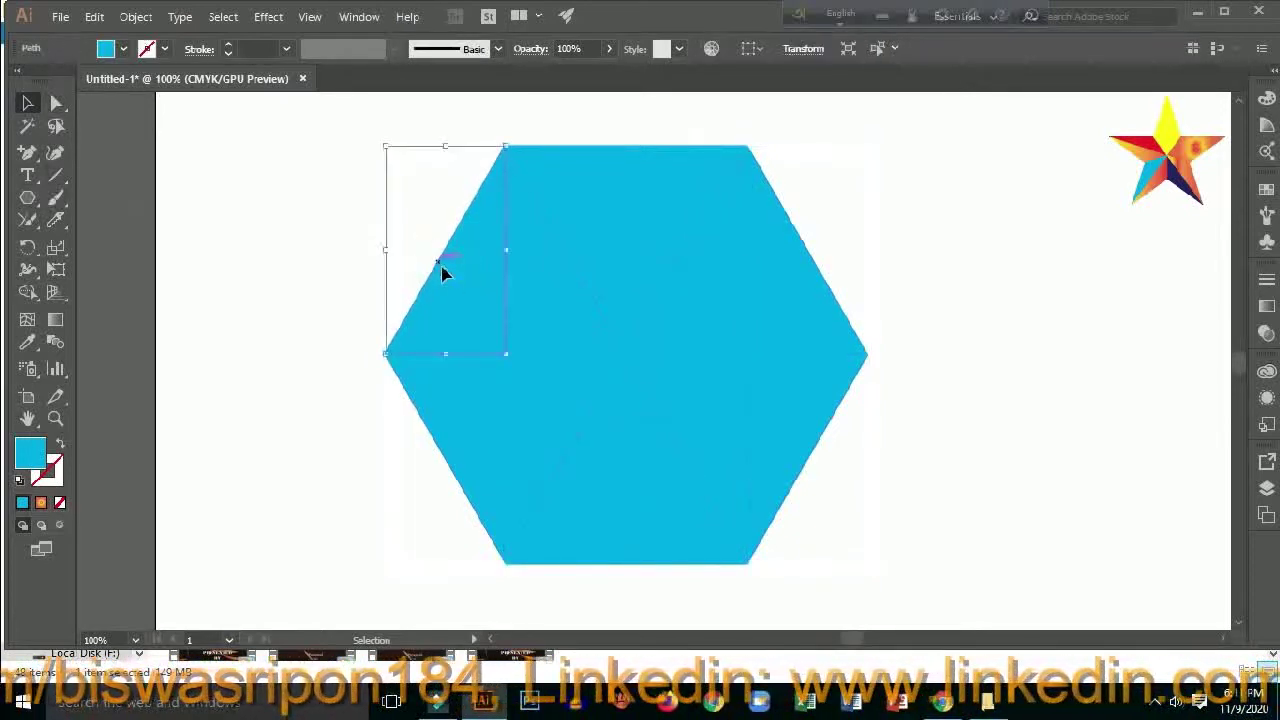
pyautogui.click(124, 49)
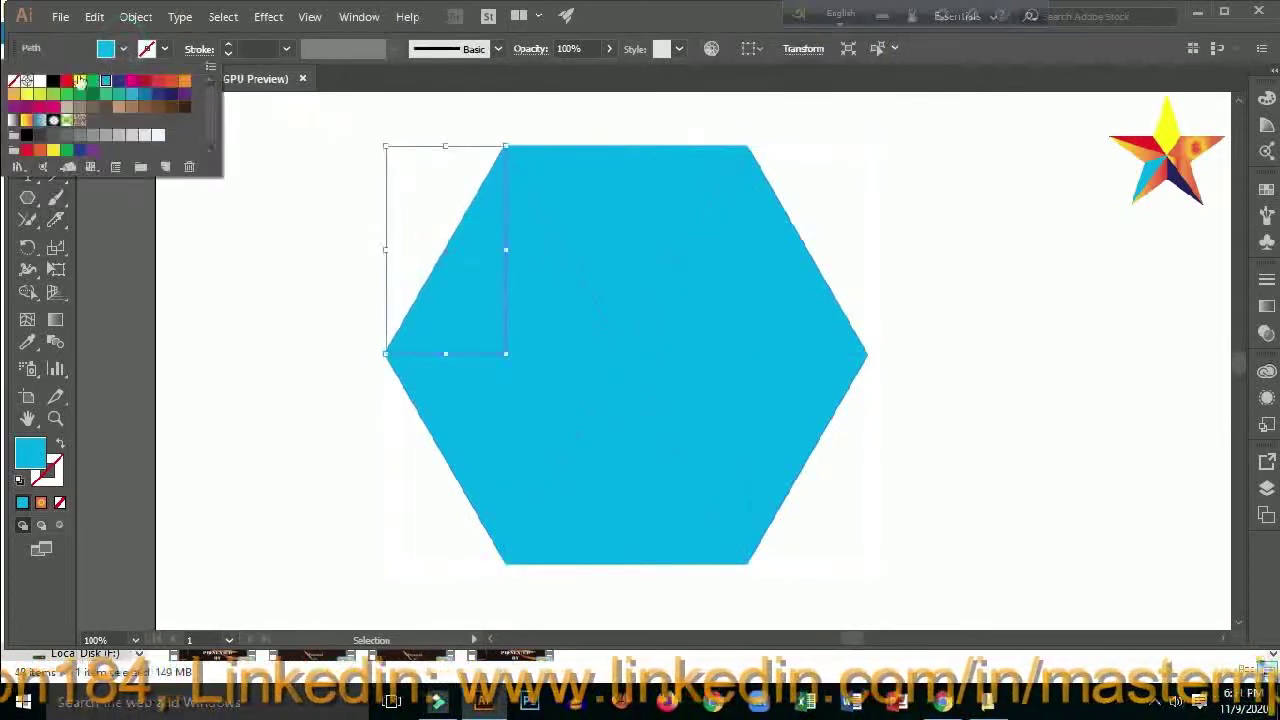
pyautogui.click(66, 80)
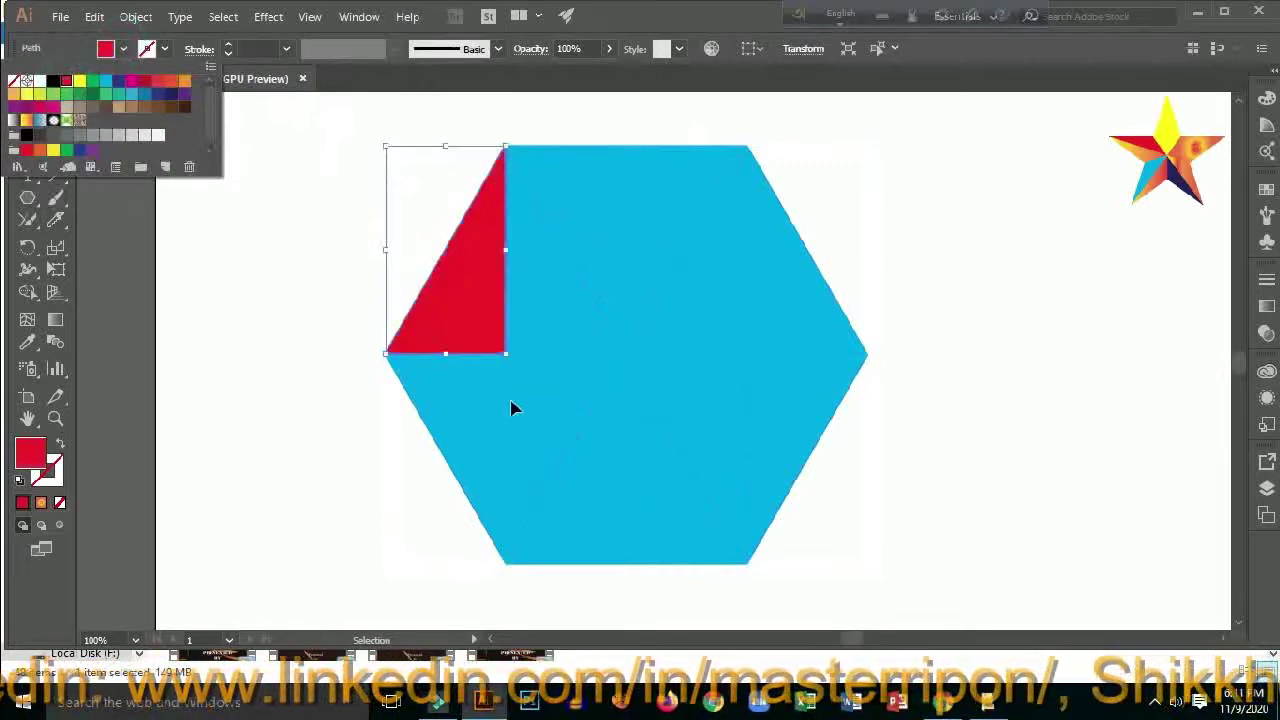
# Step: Fill the hexagon's lower-left triangular piece with the green swatch
pyautogui.click(431, 437)
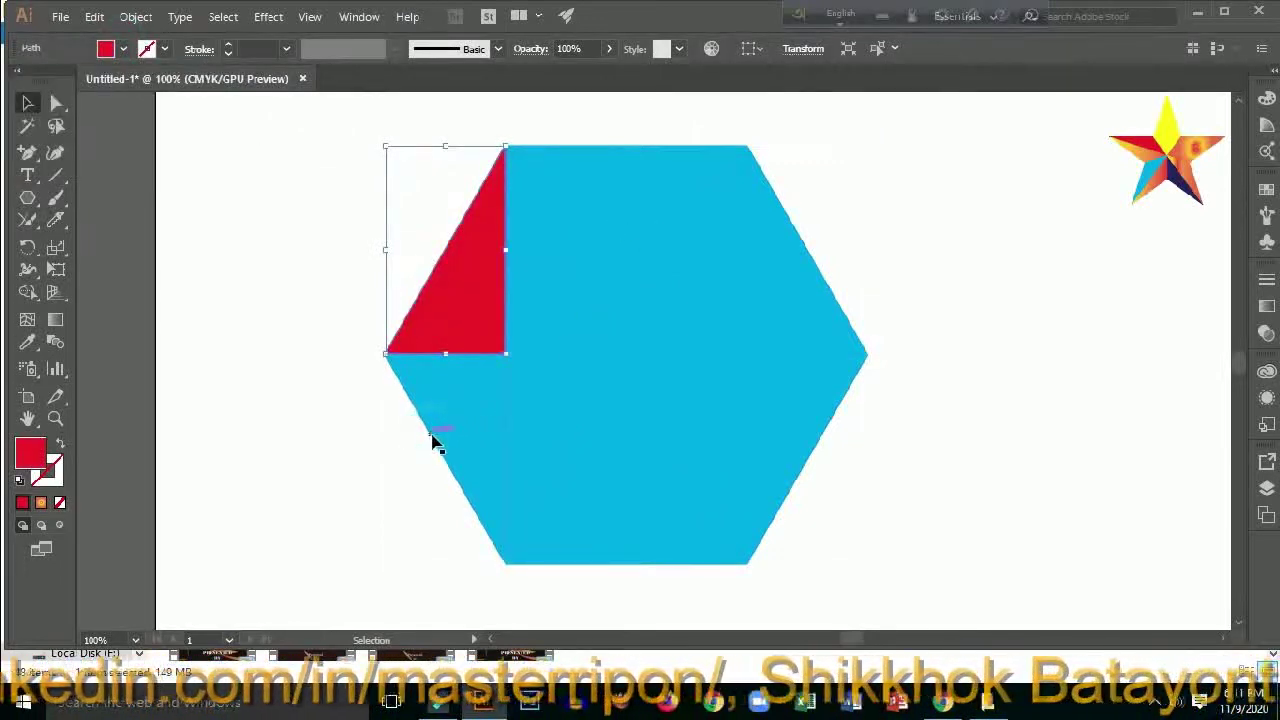
pyautogui.click(433, 441)
pyautogui.click(124, 50)
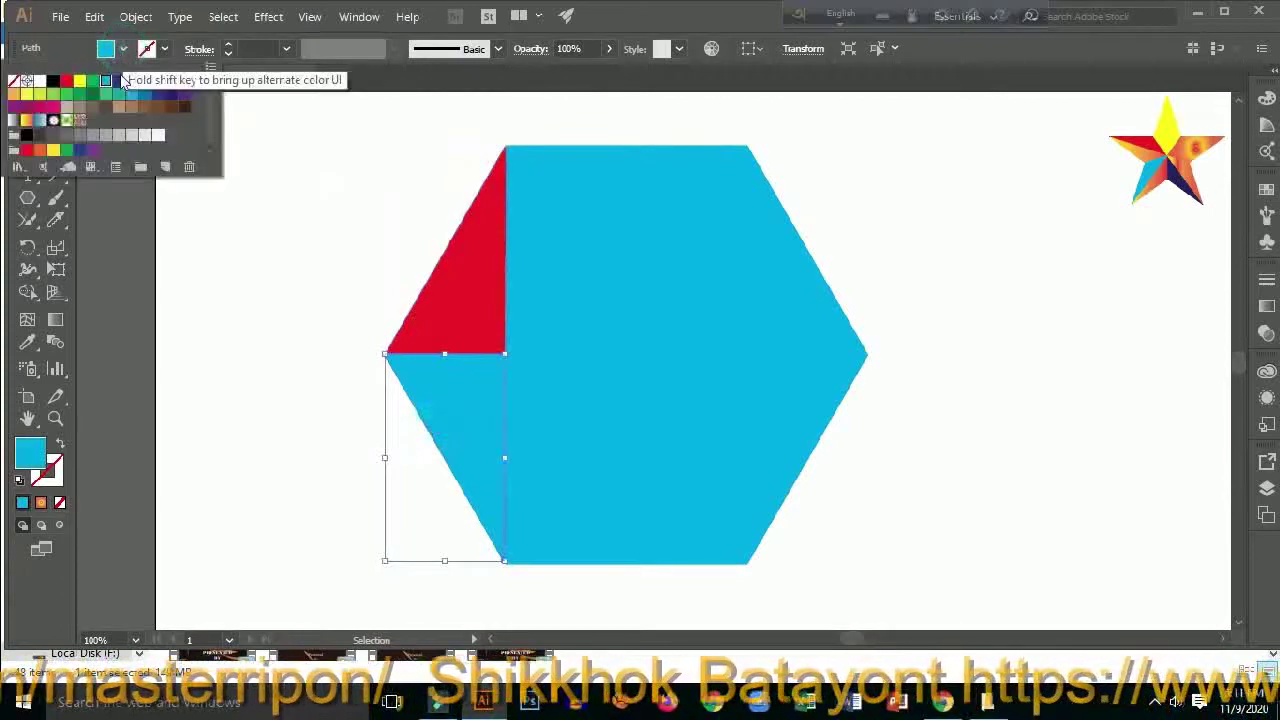
pyautogui.click(92, 80)
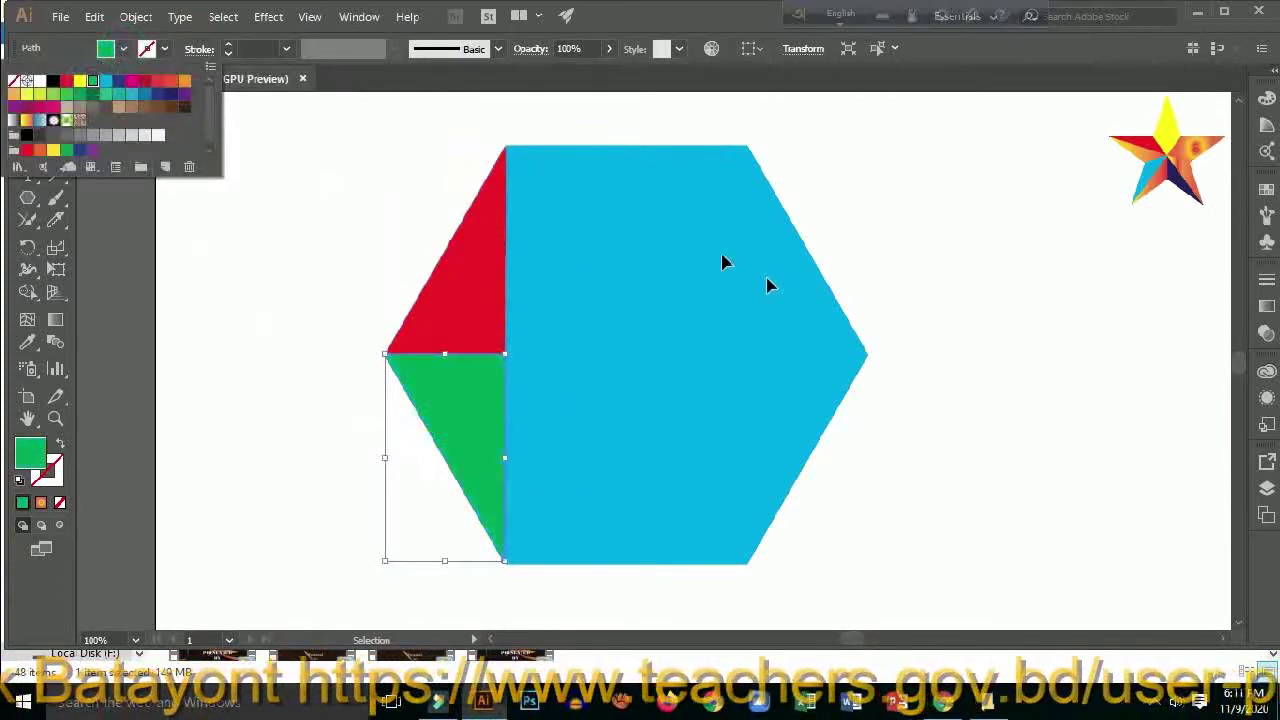
# Step: Change the fill of the hexagon's lower-left triangular piece to the magenta swatch
pyautogui.click(810, 252)
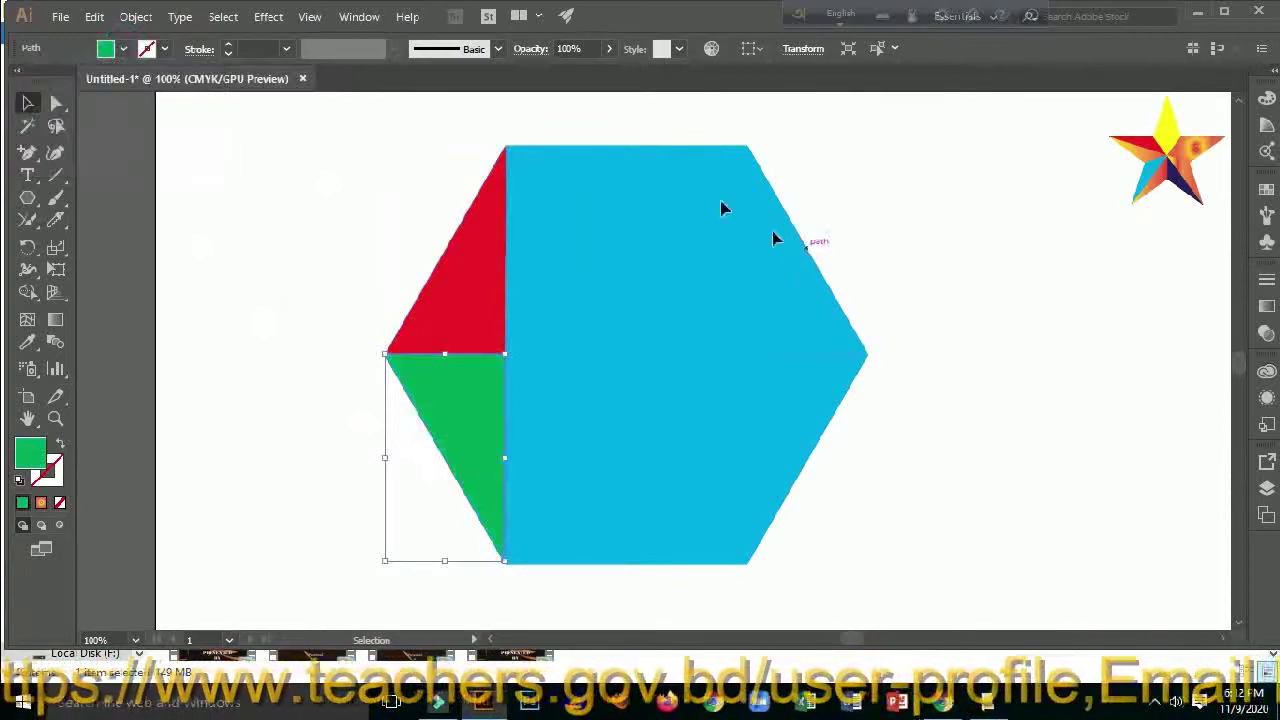
pyautogui.click(124, 50)
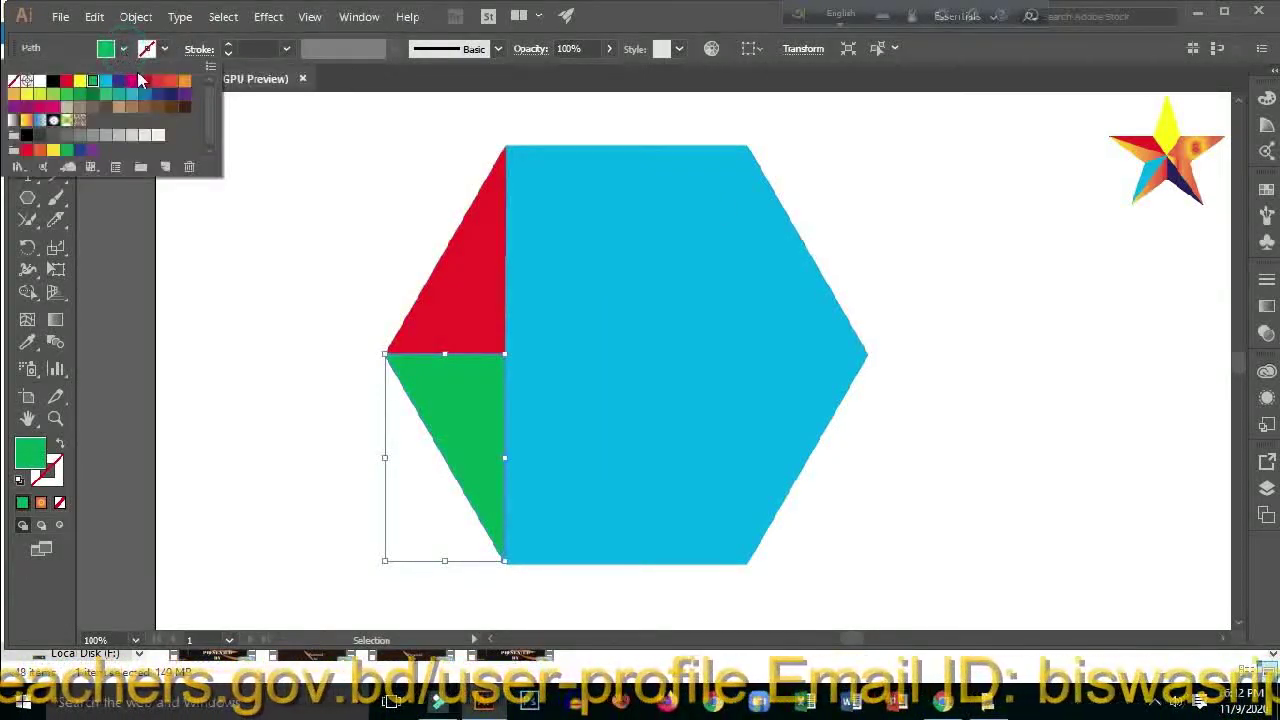
pyautogui.click(131, 82)
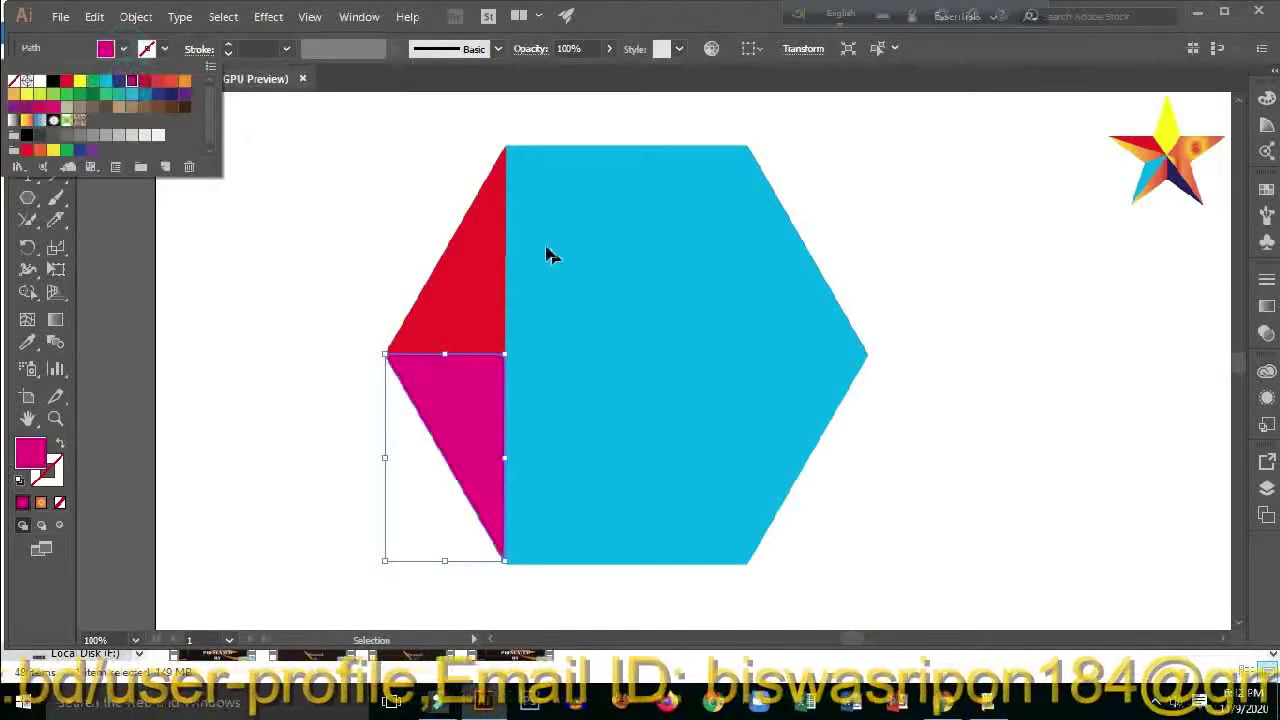
pyautogui.click(809, 251)
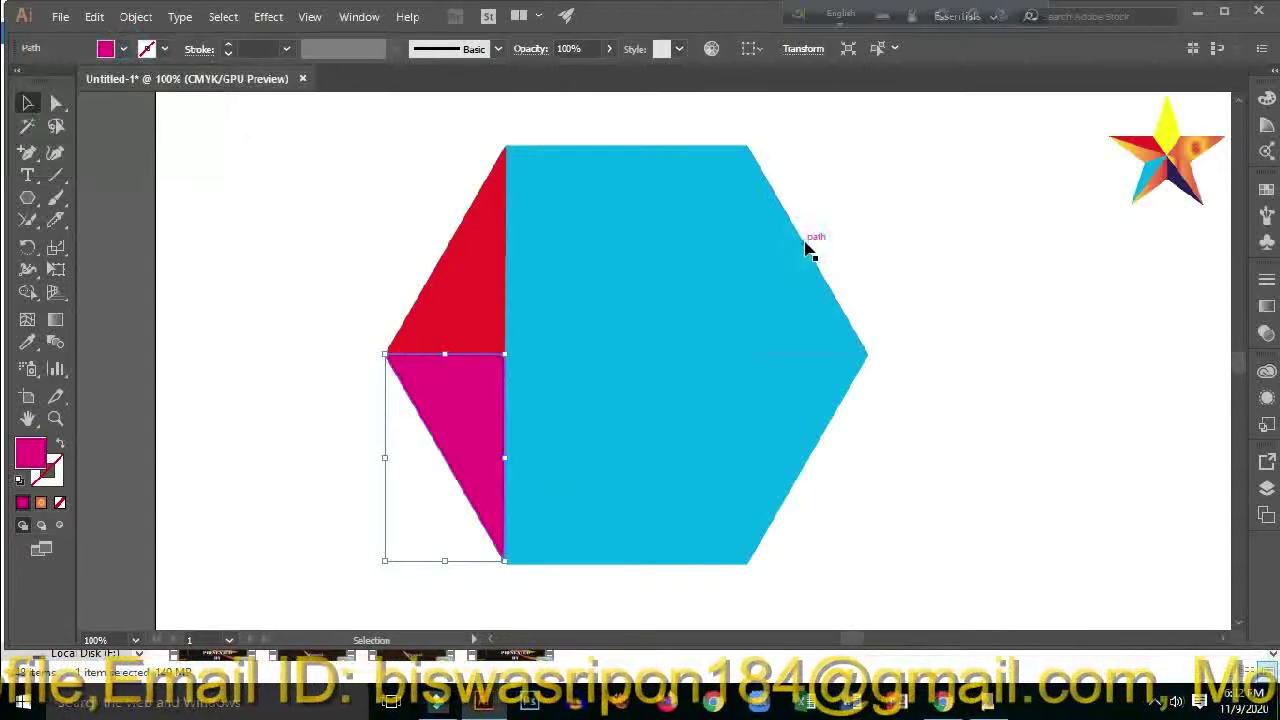
# Step: Fill the hexagon's upper-right outer triangular piece with the light green swatch
pyautogui.click(803, 248)
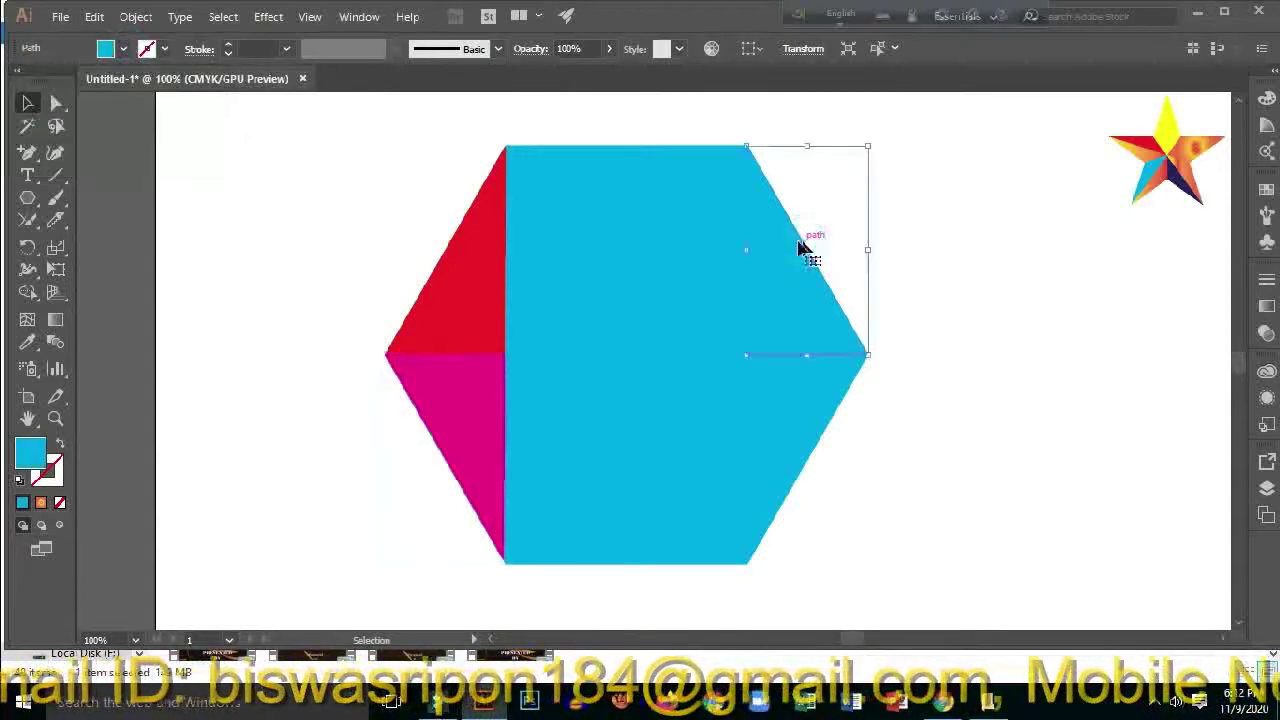
pyautogui.click(124, 50)
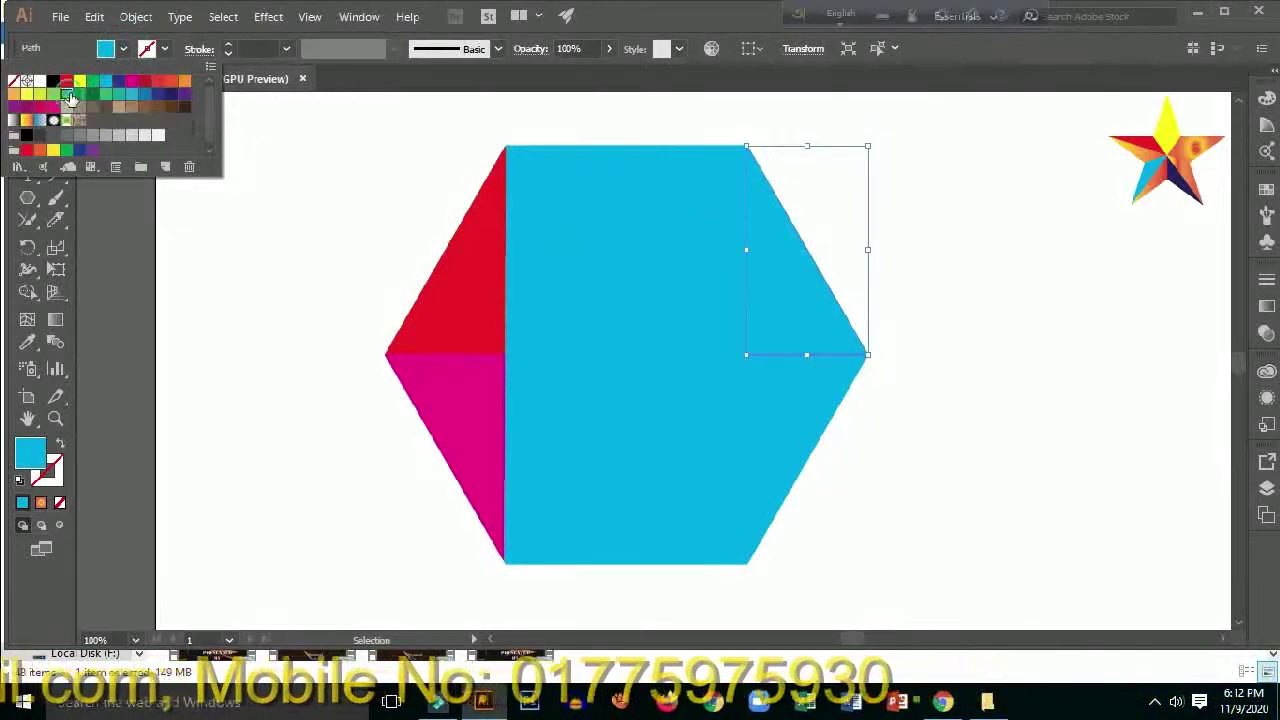
pyautogui.click(67, 94)
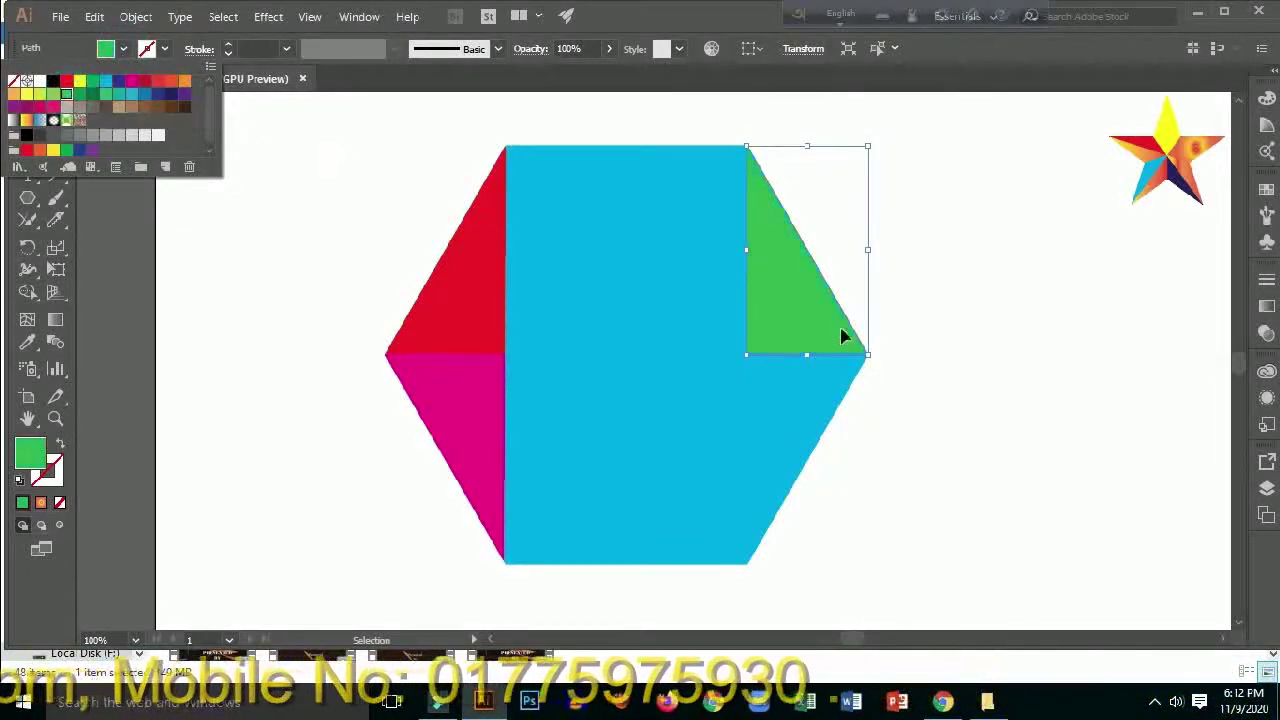
# Step: Isolate the hexagon's lower-right outer triangular piece, fill it with the yellow C=5 M=0 Y=90 K=0 swatch, and leave isolation mode
pyautogui.doubleClick(808, 474)
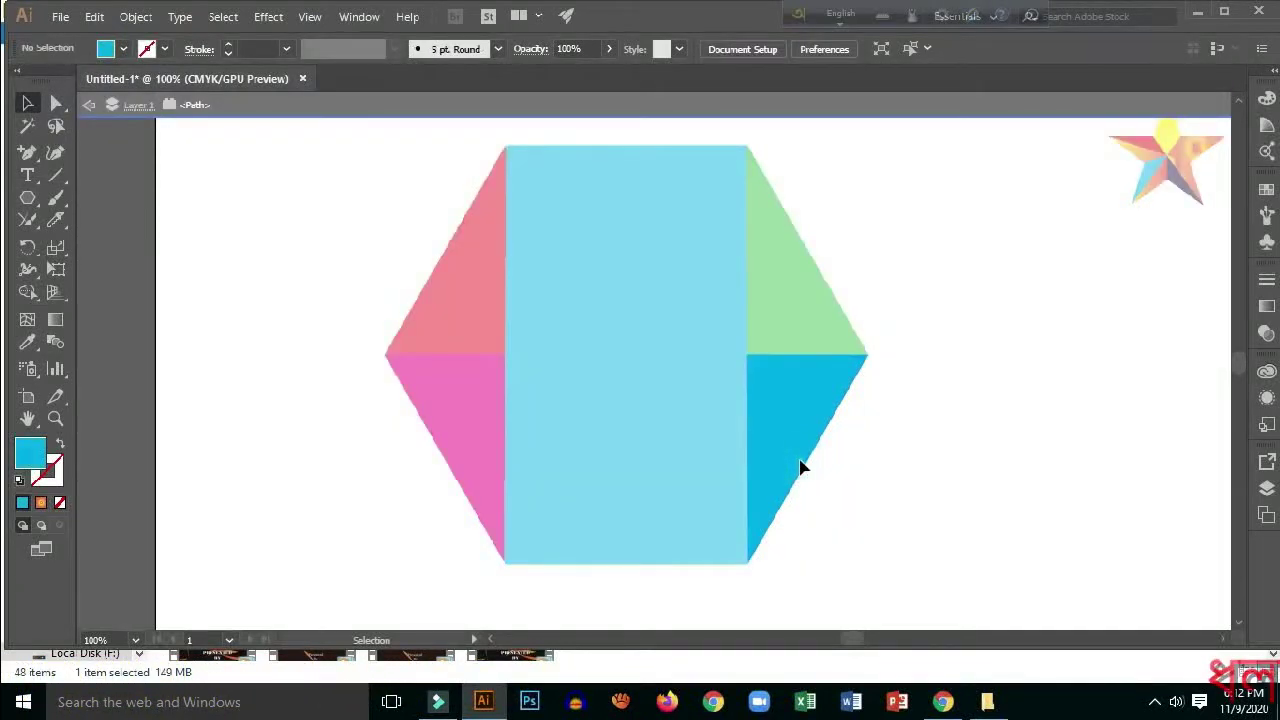
pyautogui.click(805, 470)
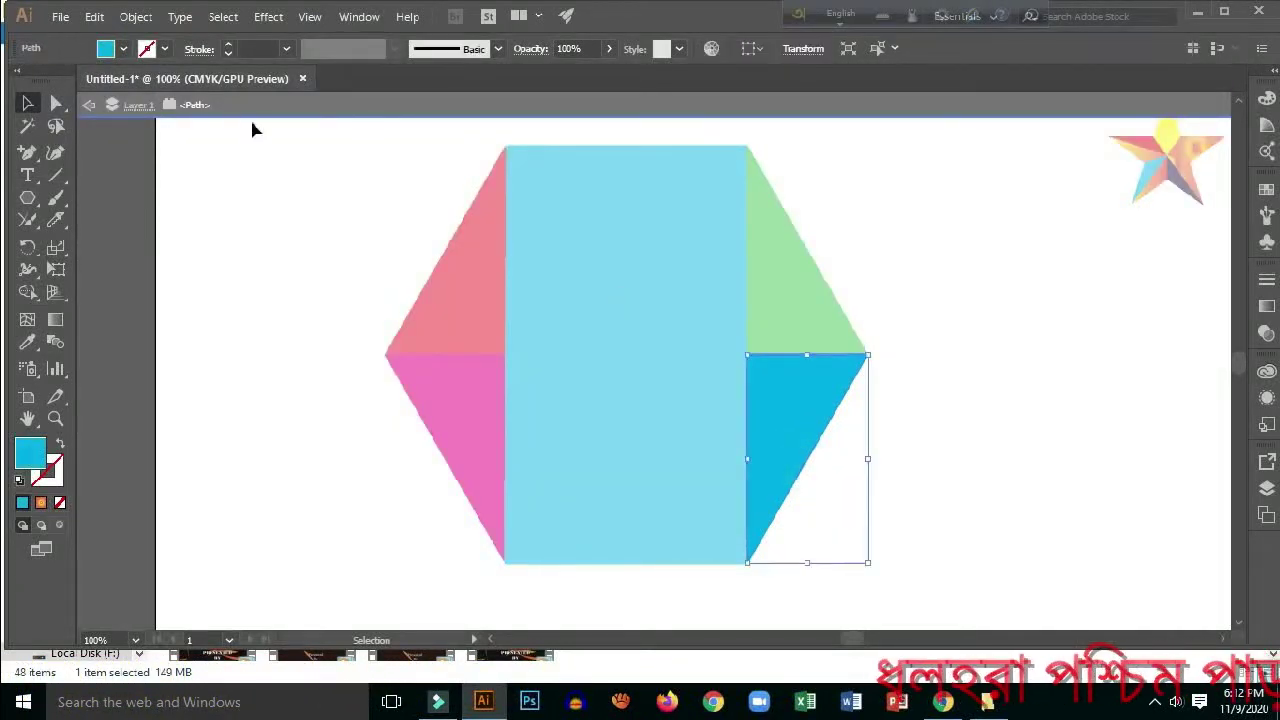
pyautogui.click(123, 49)
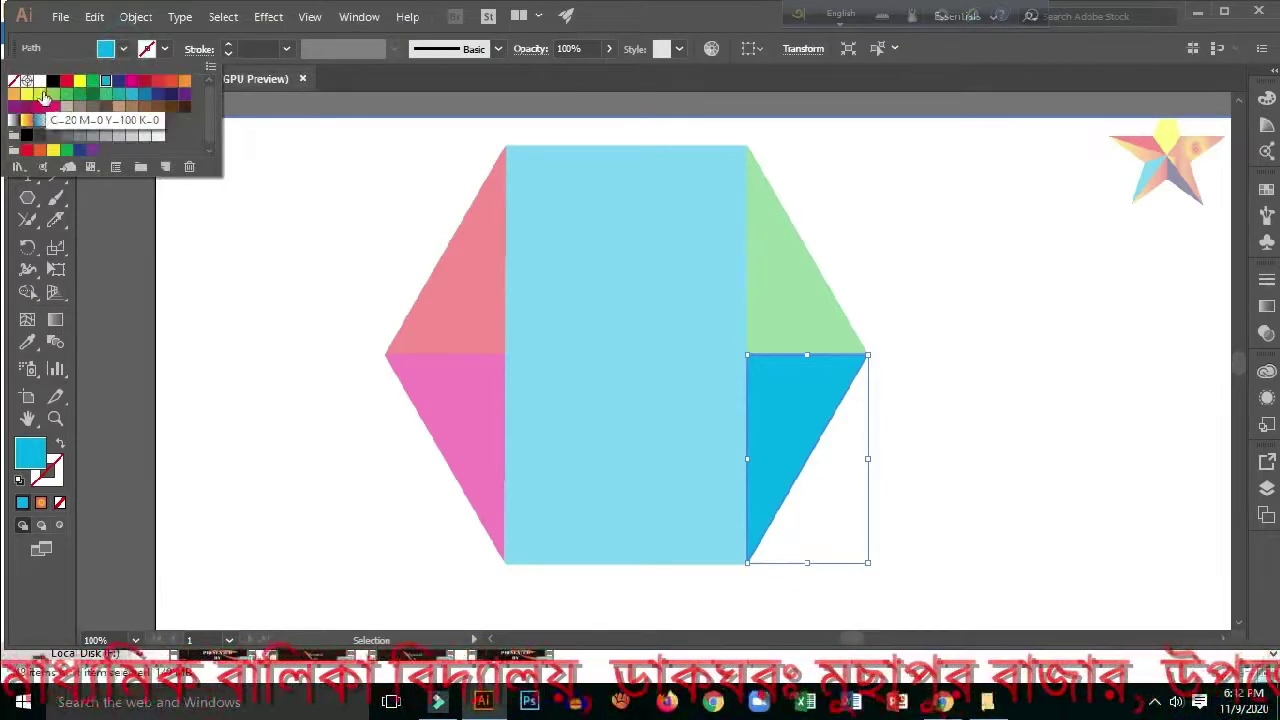
pyautogui.click(27, 94)
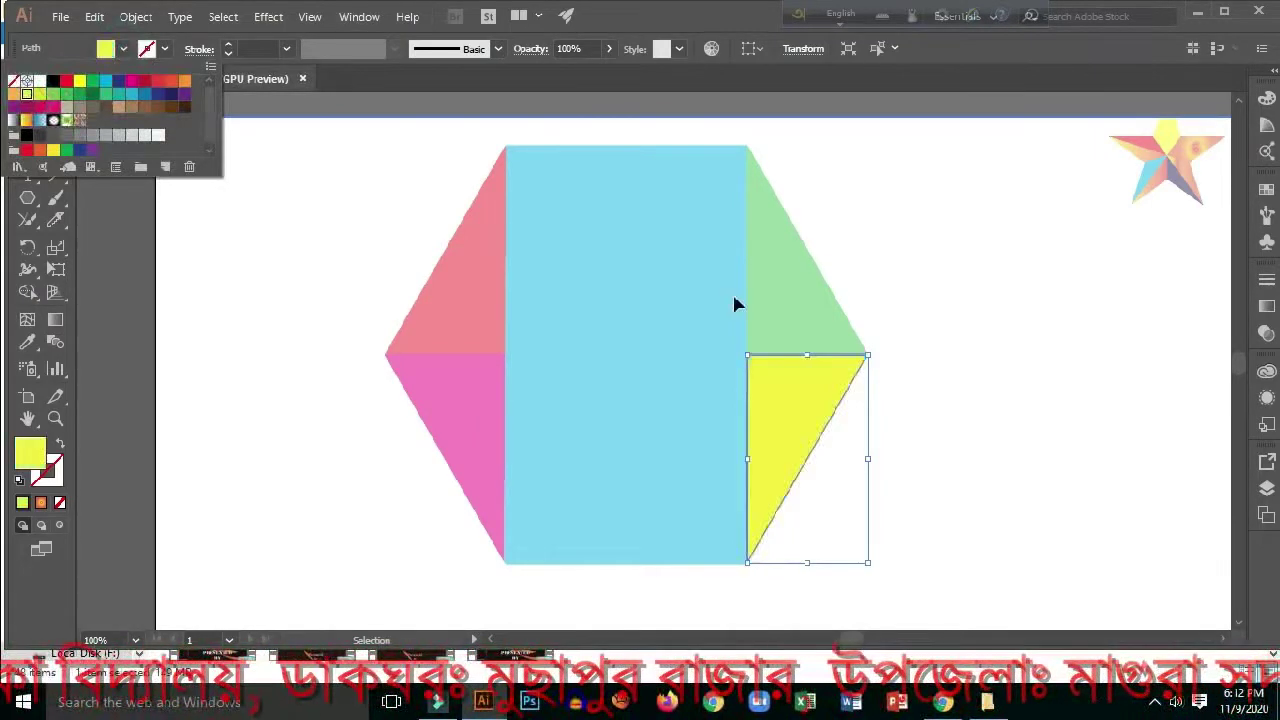
pyautogui.click(868, 277)
pyautogui.click(858, 275)
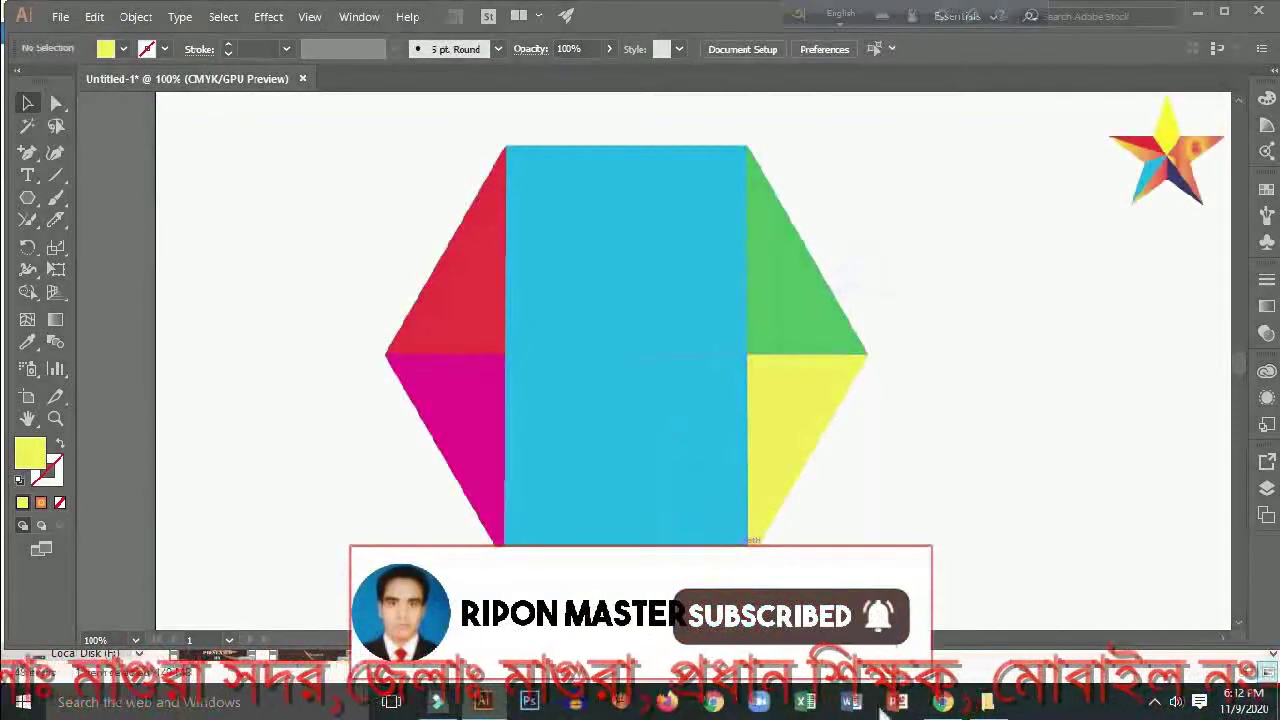
# Step: Fill the inner triangular piece beside the yellow one with the dark navy swatch
pyautogui.click(738, 543)
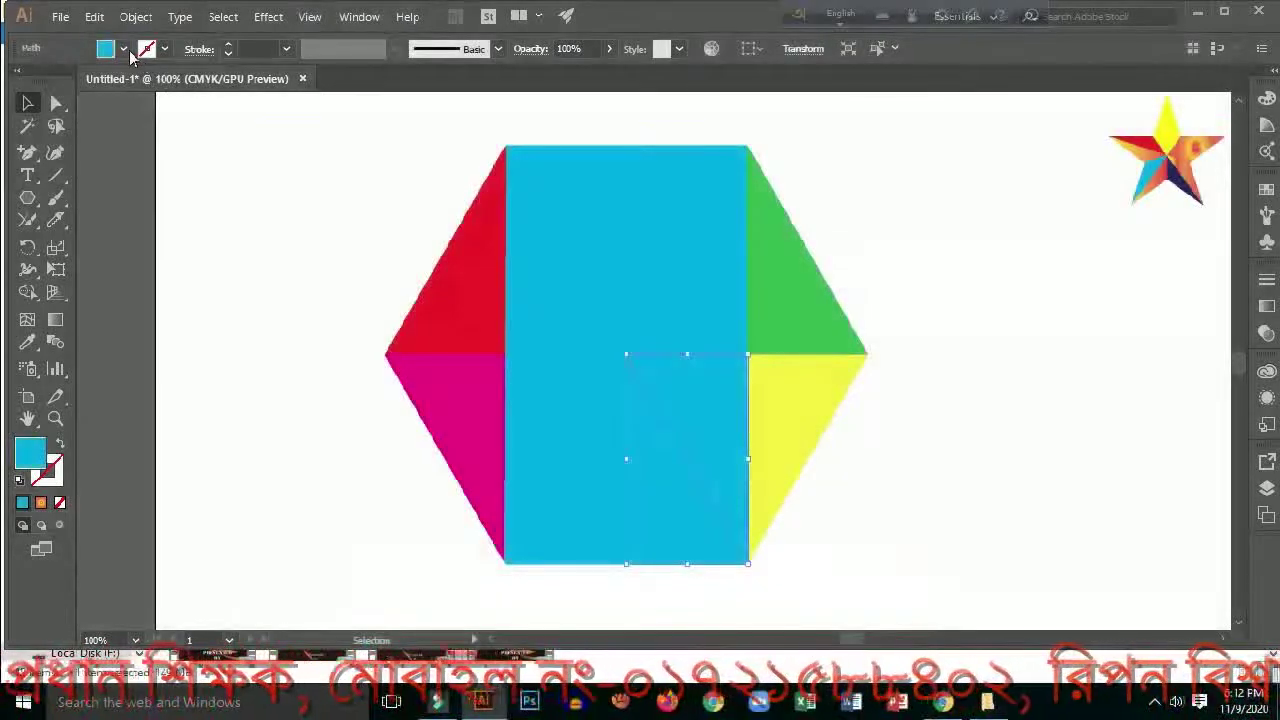
pyautogui.click(124, 50)
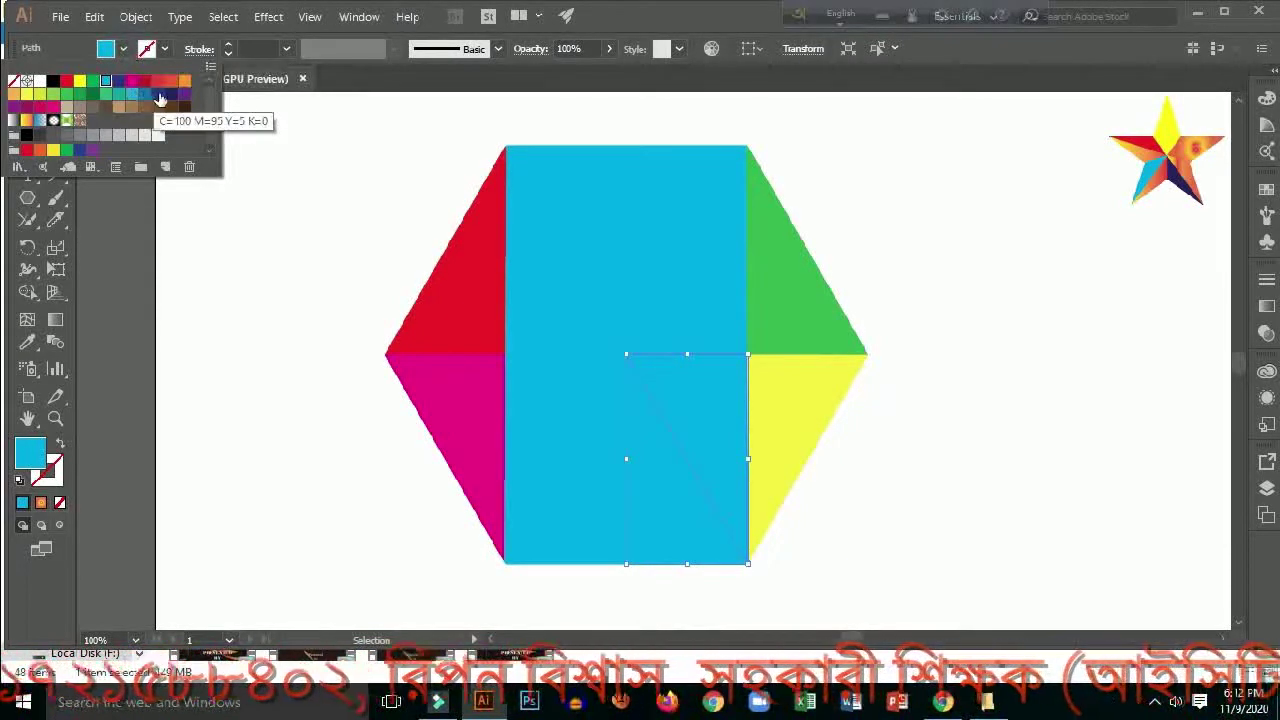
pyautogui.click(171, 94)
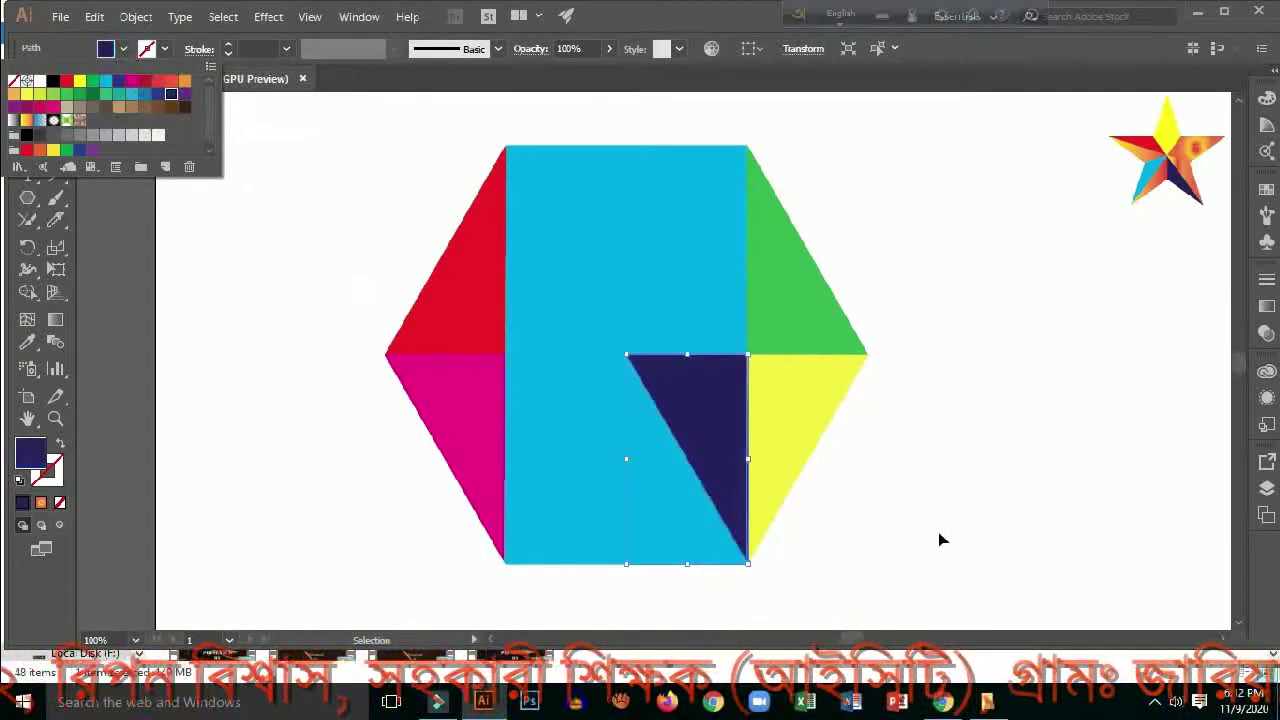
pyautogui.click(1000, 523)
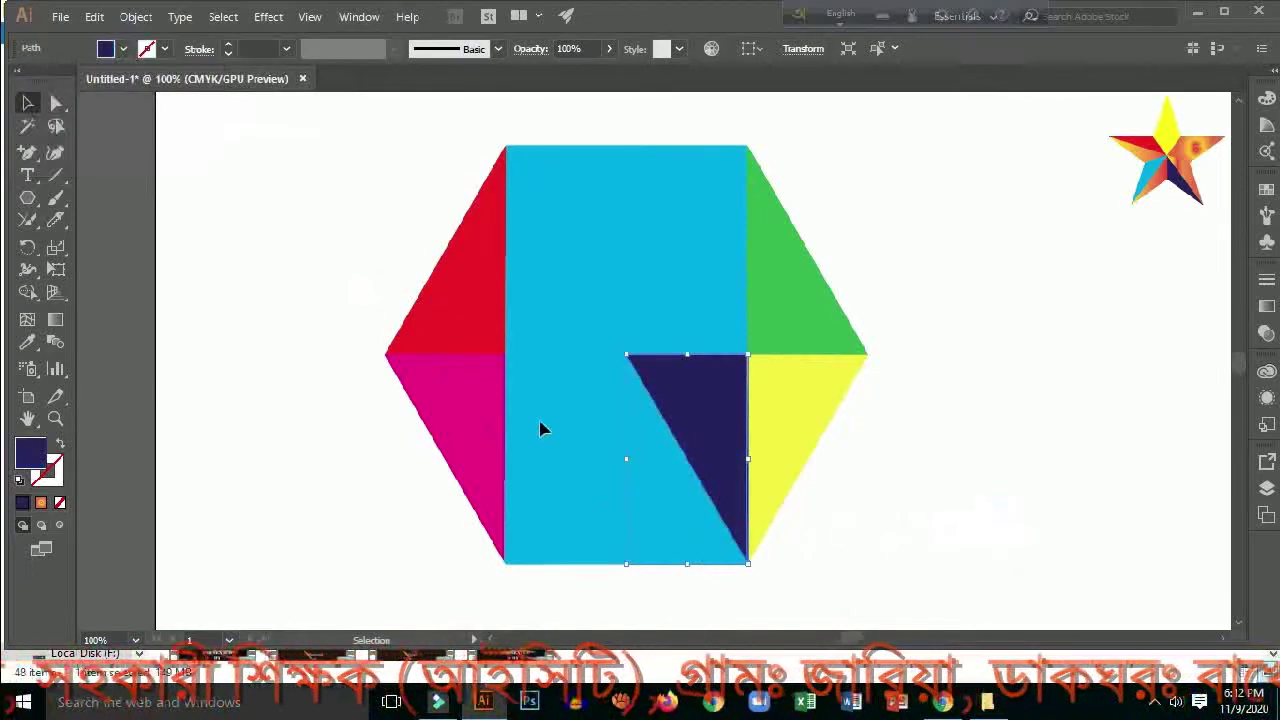
# Step: Fill the hexagon's bottom centre triangle with the blue-to-white gradient swatch and deselect it
pyautogui.click(567, 467)
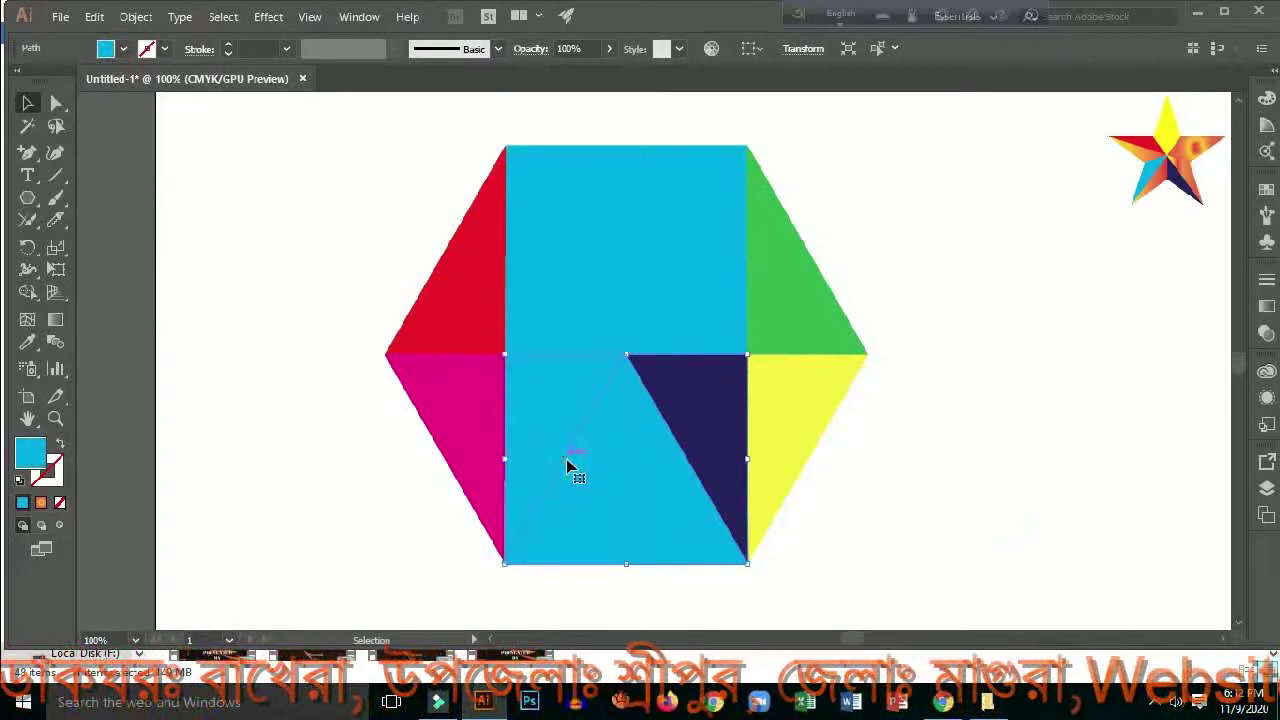
pyautogui.click(121, 50)
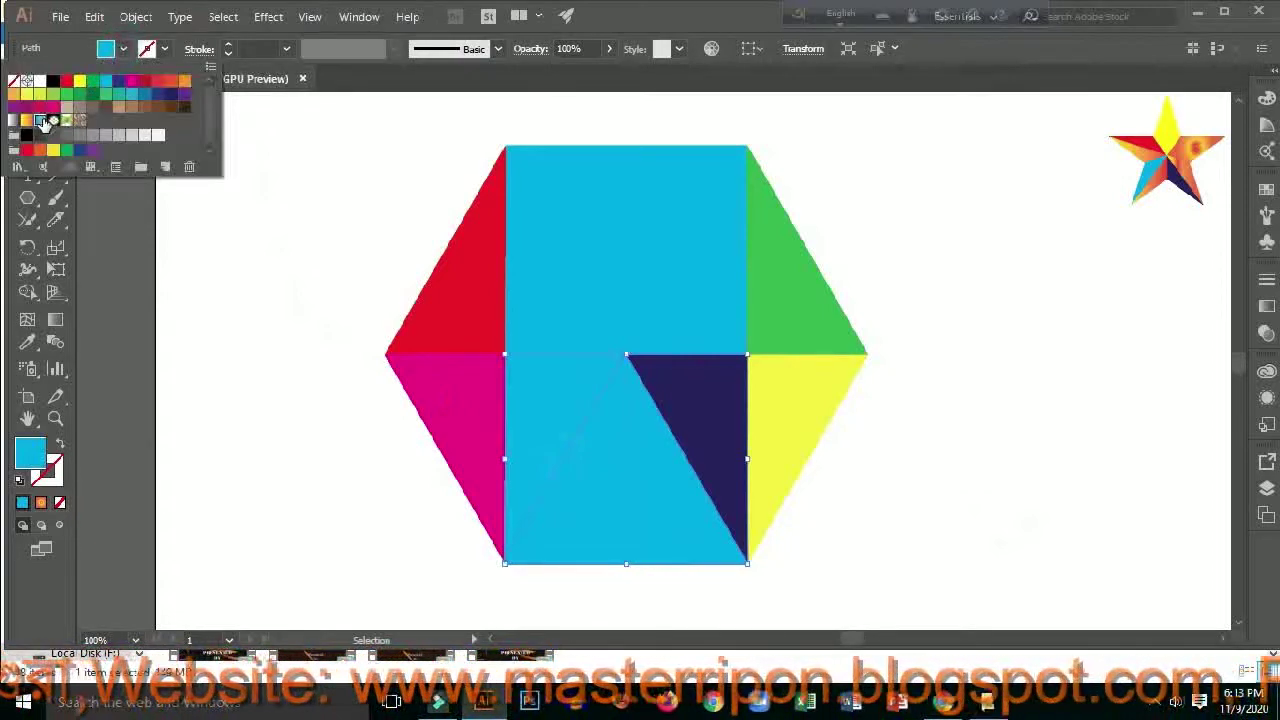
pyautogui.click(42, 121)
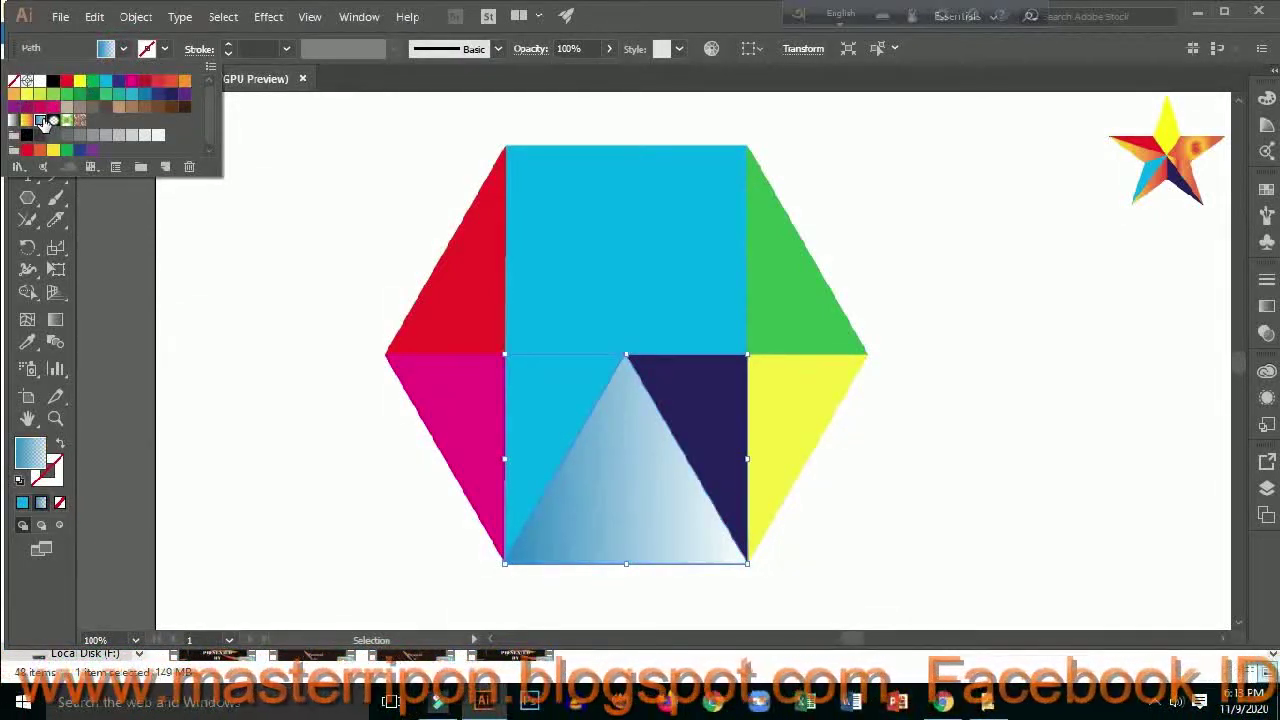
pyautogui.click(1032, 347)
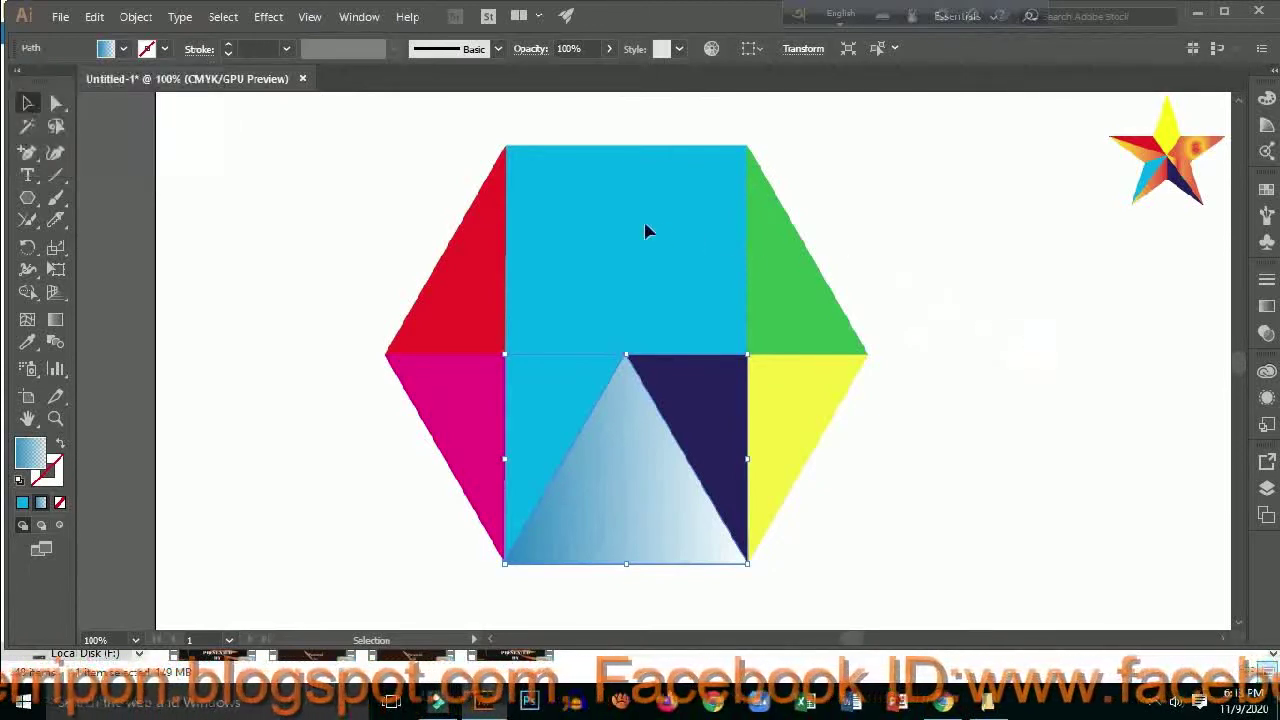
pyautogui.click(868, 210)
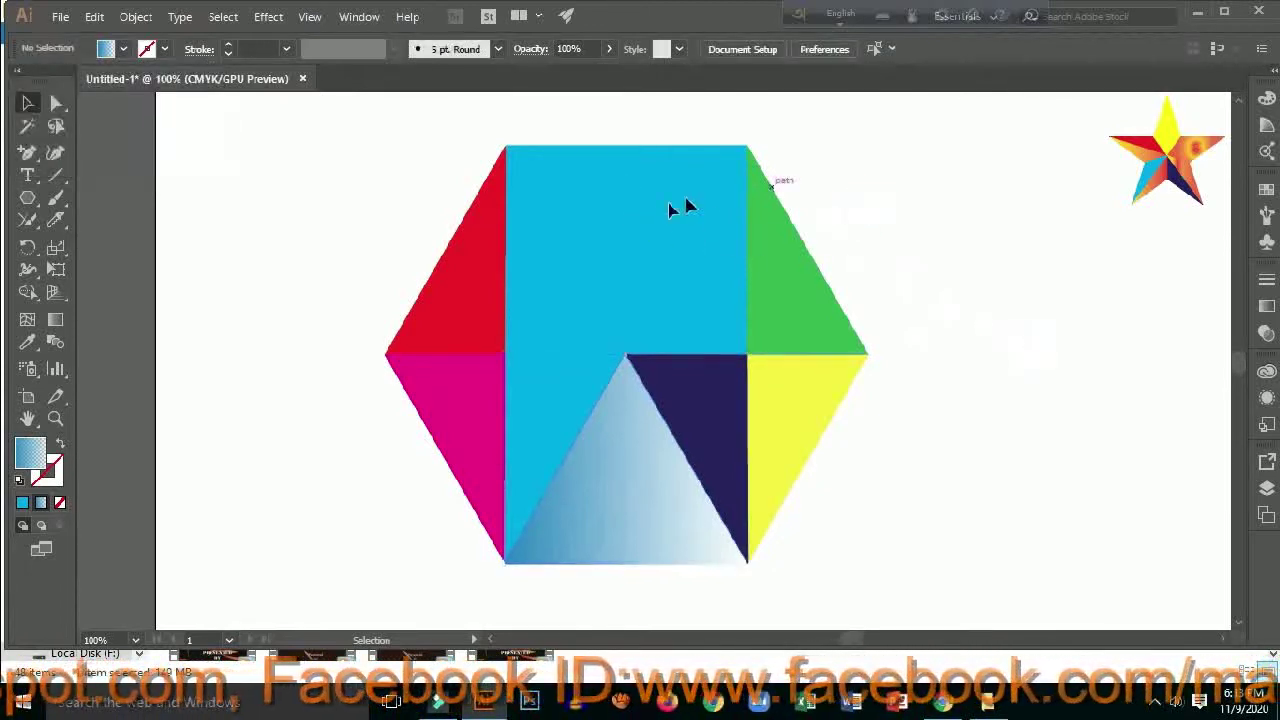
# Step: Fill the inner triangular piece beside the magenta one with the orange swatch and deselect it
pyautogui.click(537, 360)
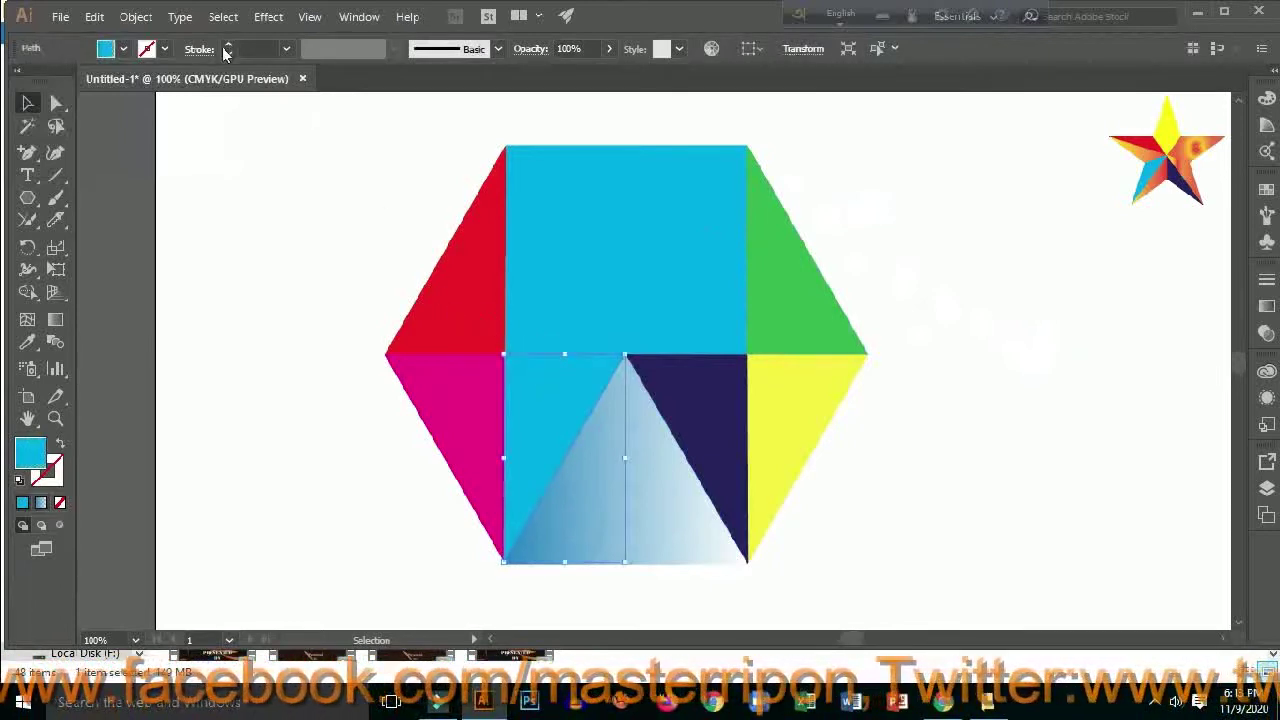
pyautogui.click(124, 50)
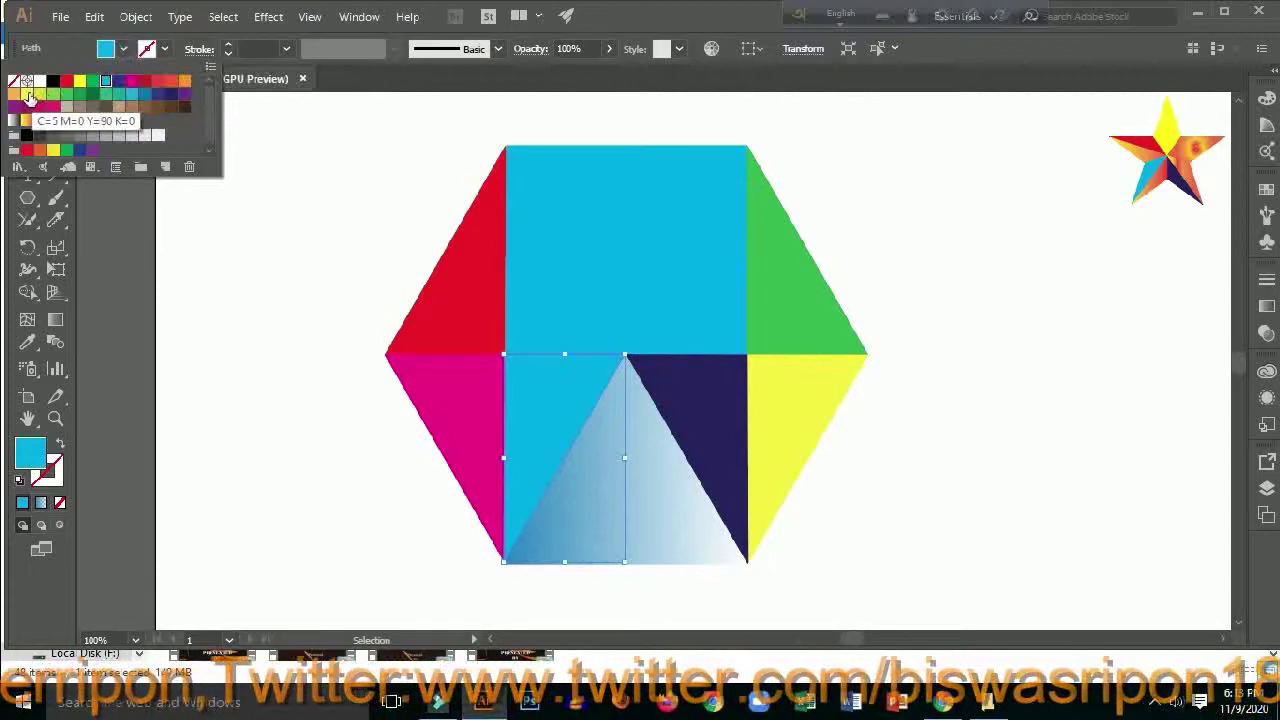
pyautogui.click(29, 96)
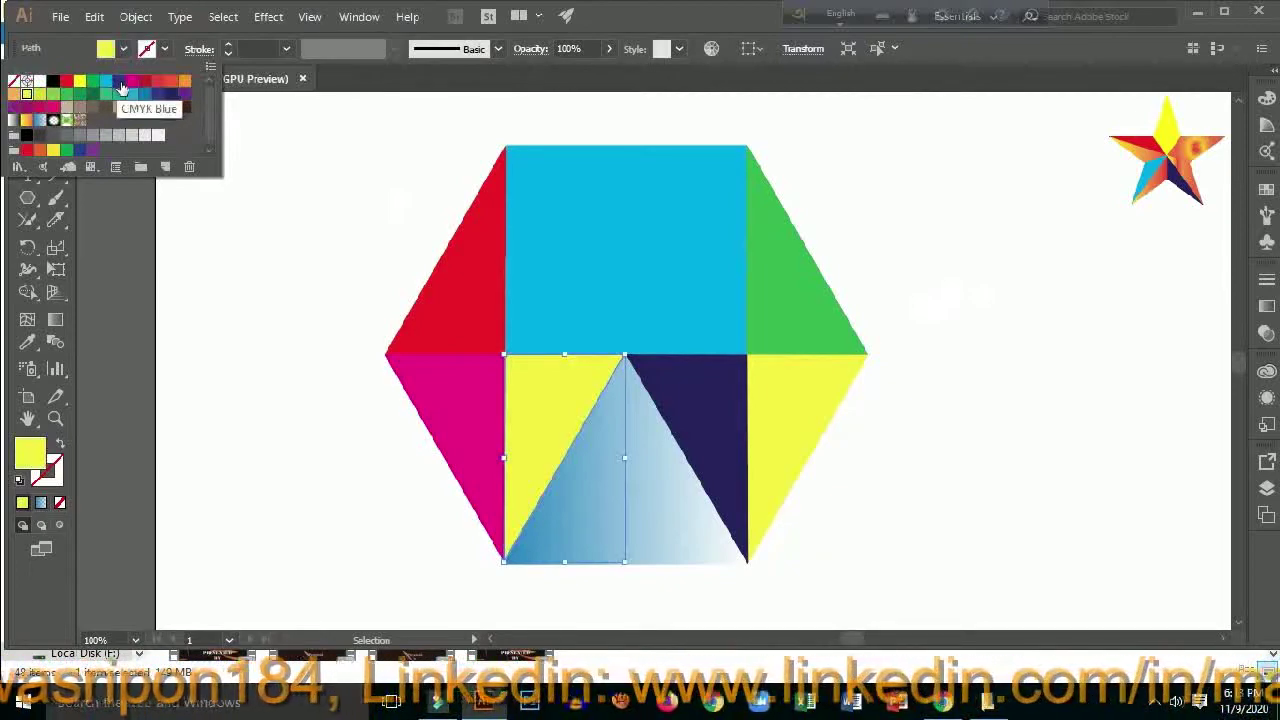
pyautogui.click(185, 87)
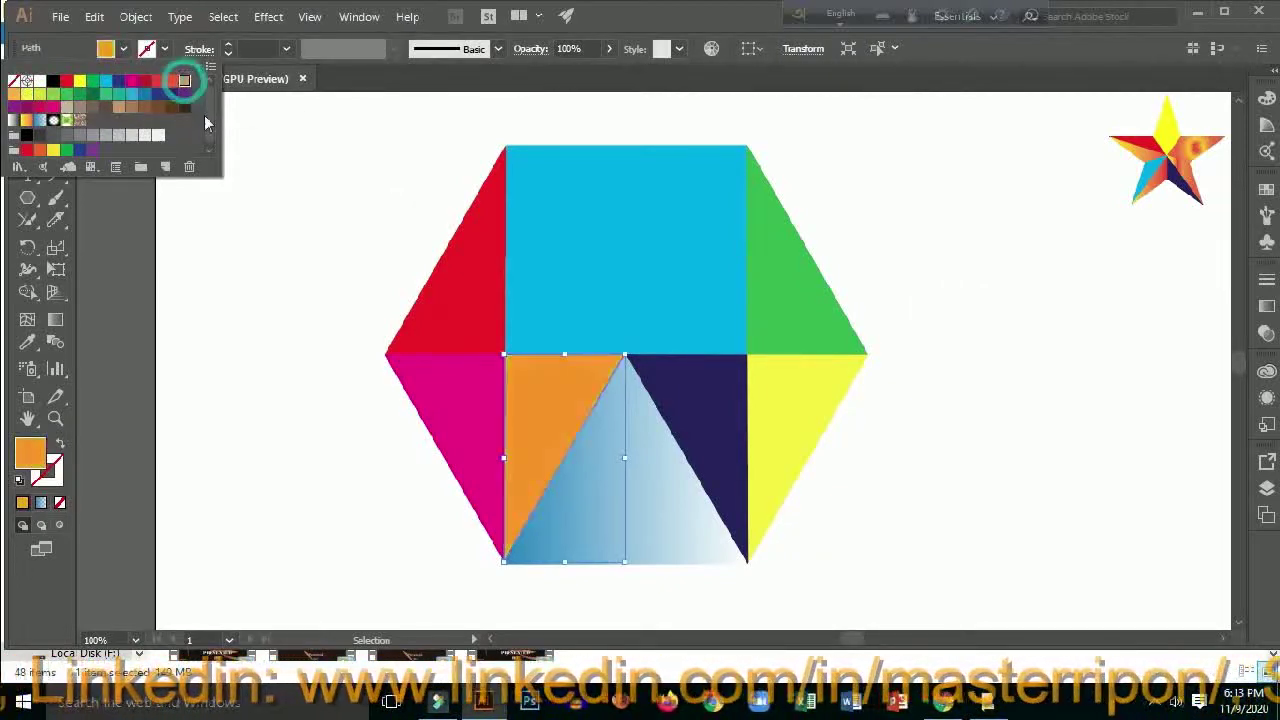
pyautogui.click(338, 230)
pyautogui.click(933, 281)
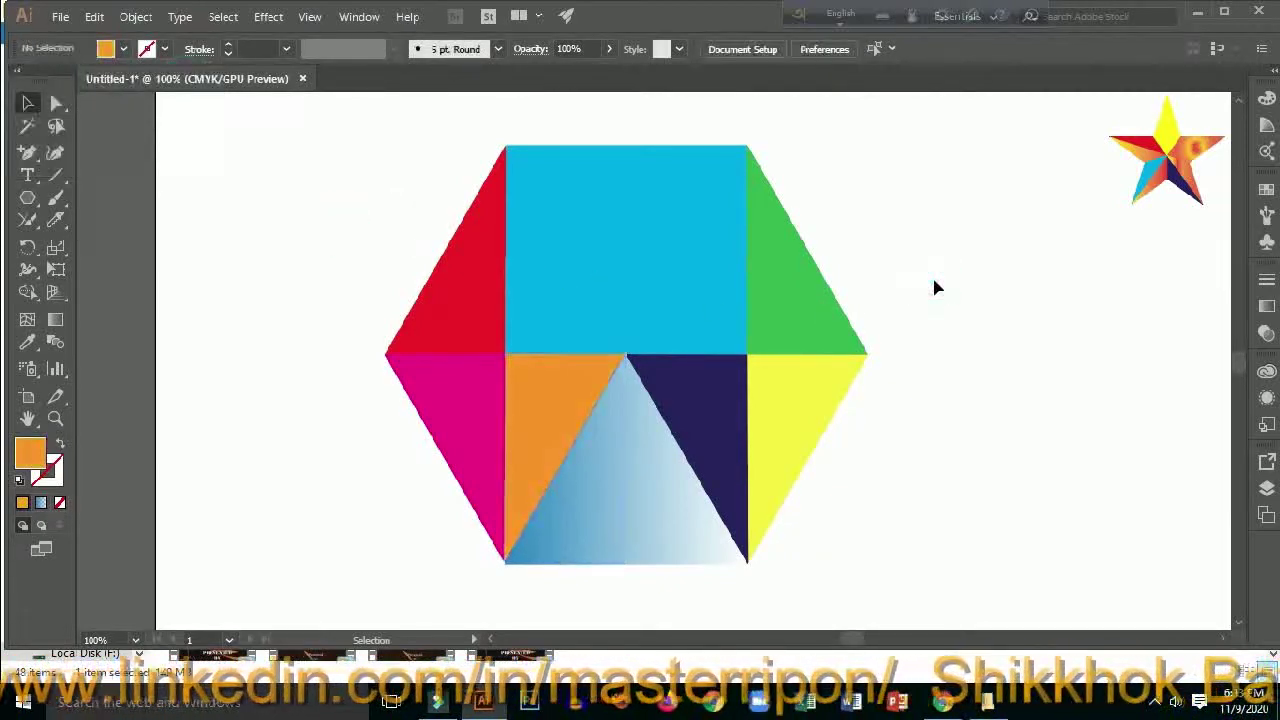
# Step: Fill the inner triangular piece beside the light green one with the black swatch
pyautogui.click(676, 276)
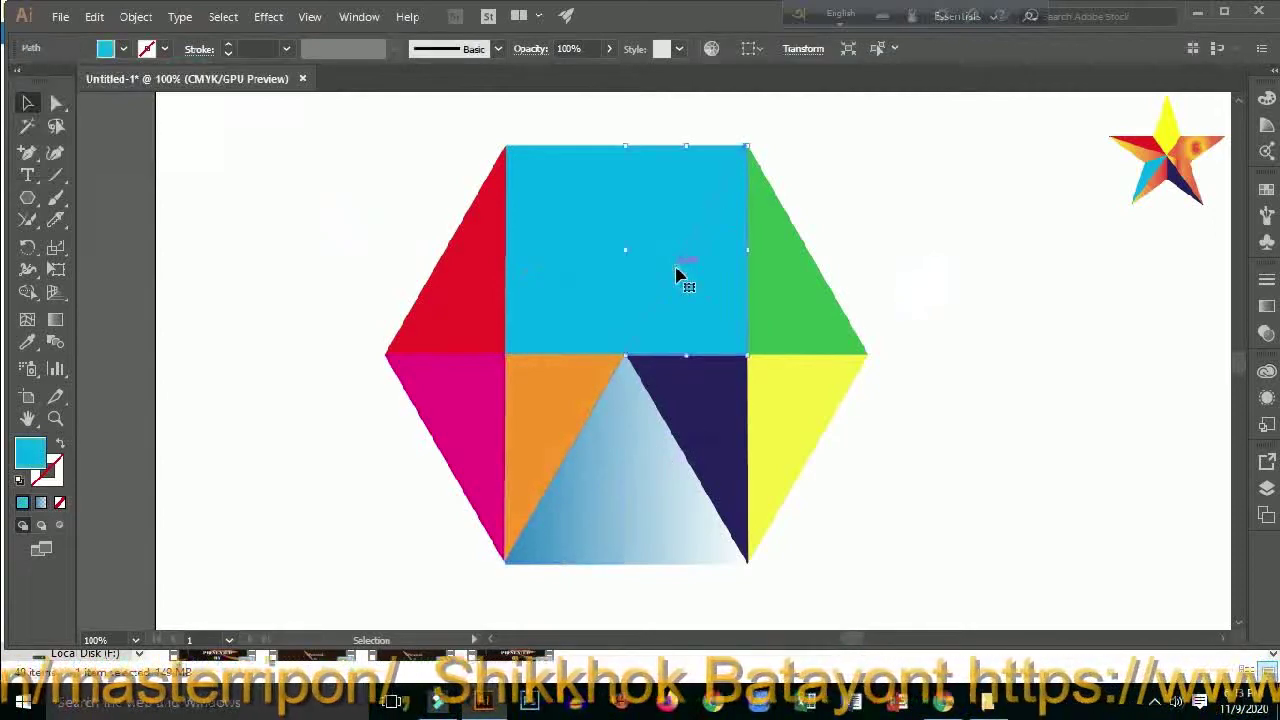
pyautogui.click(124, 49)
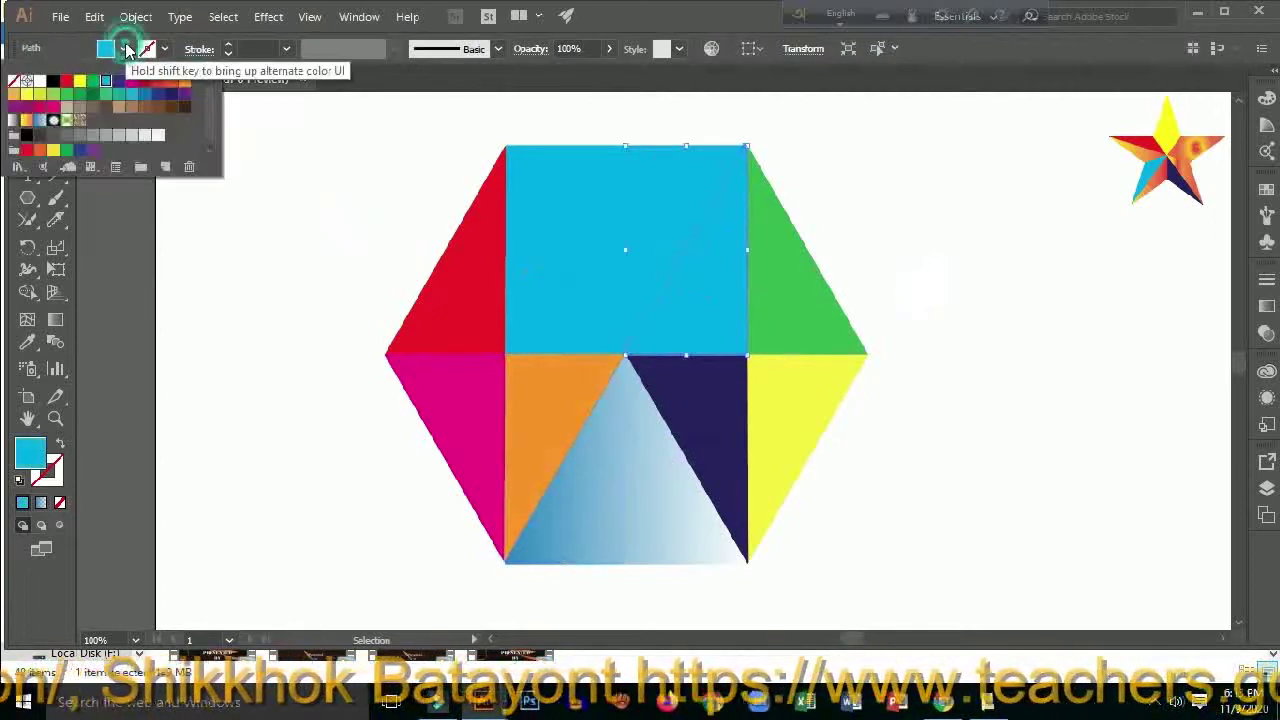
pyautogui.click(54, 84)
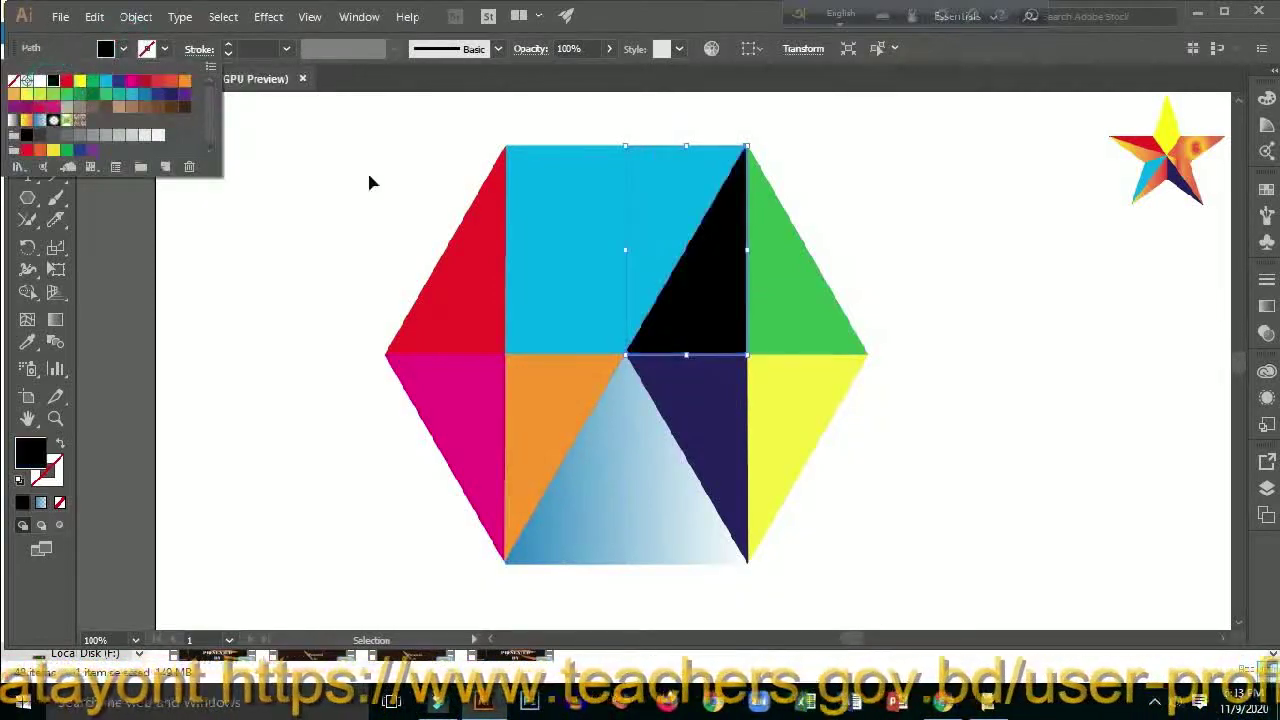
pyautogui.click(978, 295)
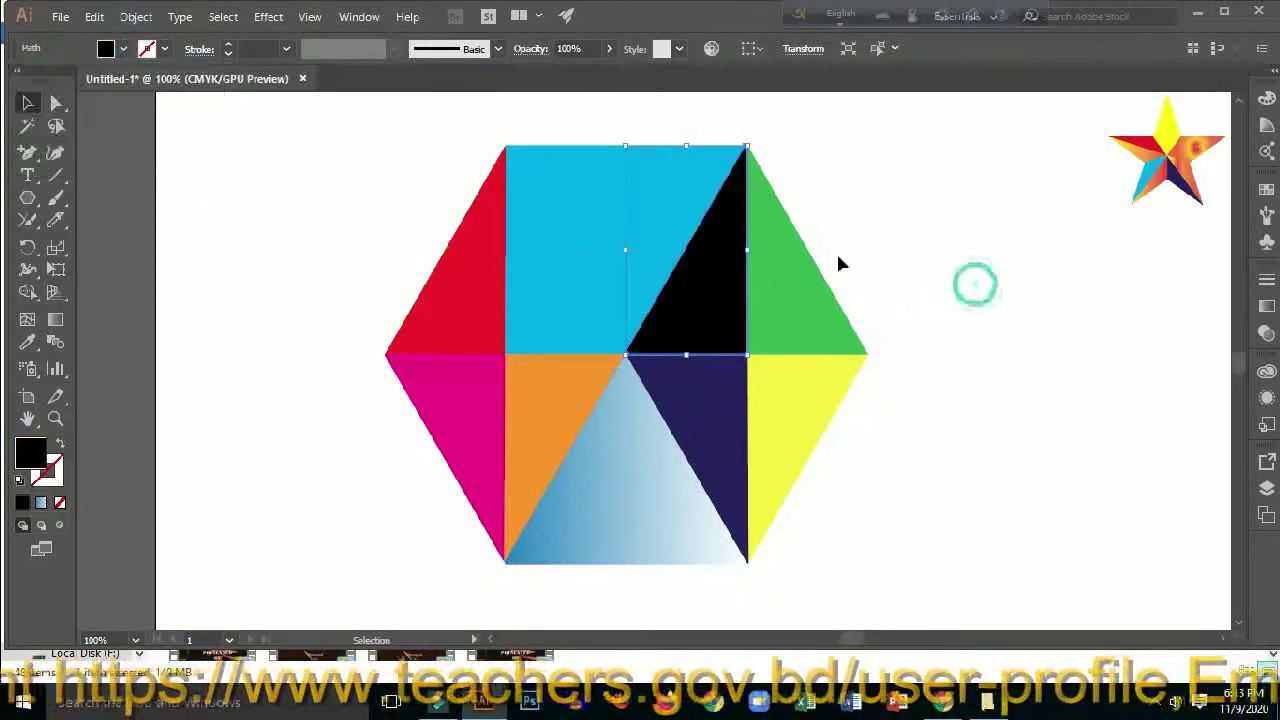
pyautogui.click(555, 236)
pyautogui.click(555, 236)
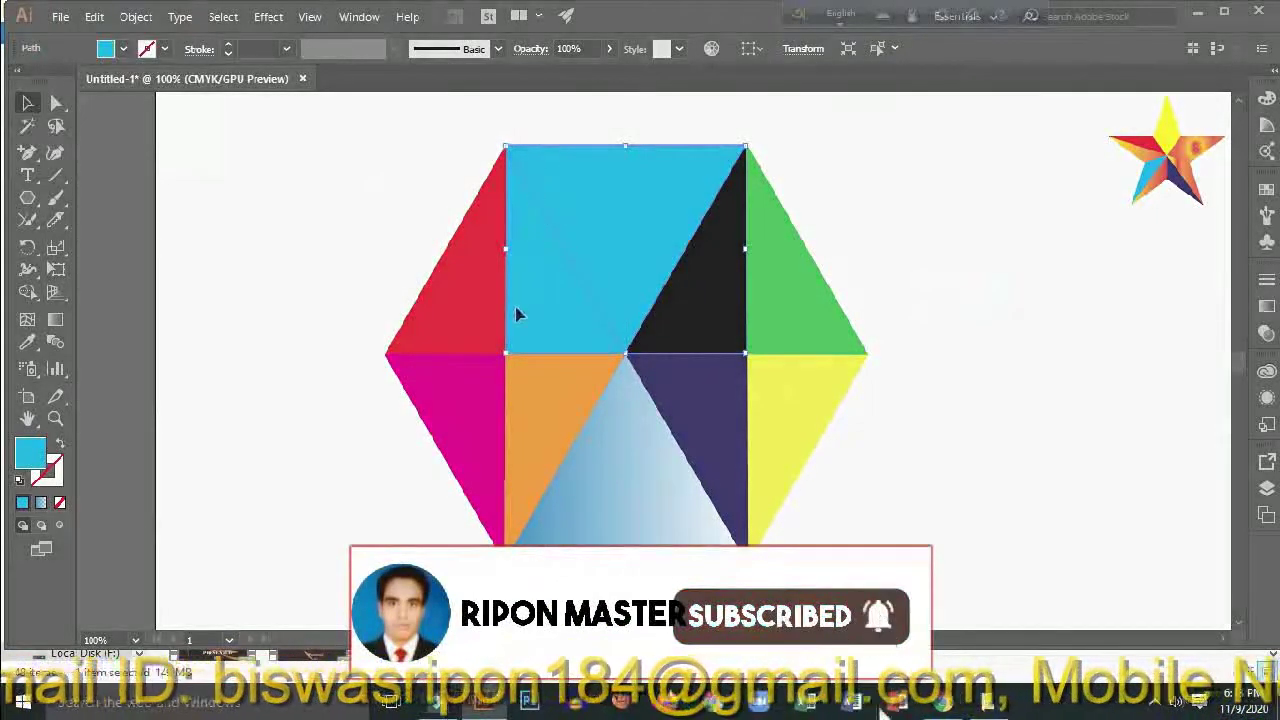
pyautogui.click(396, 262)
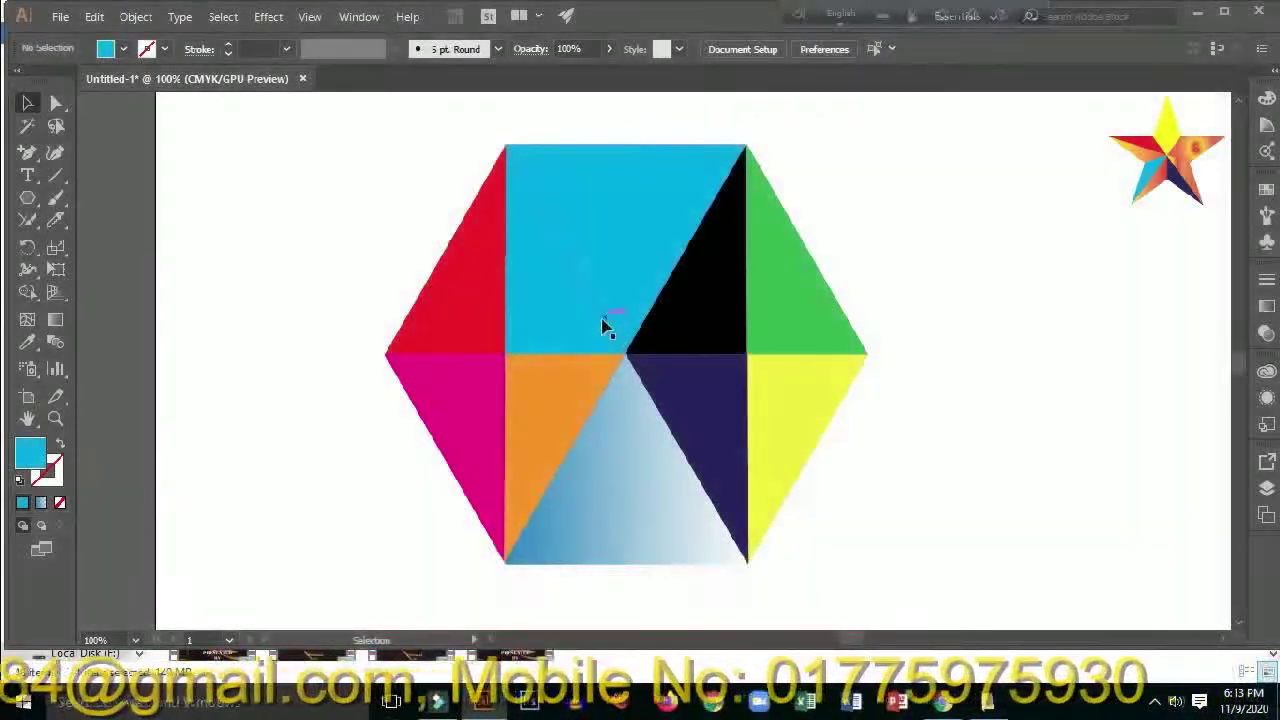
pyautogui.click(604, 326)
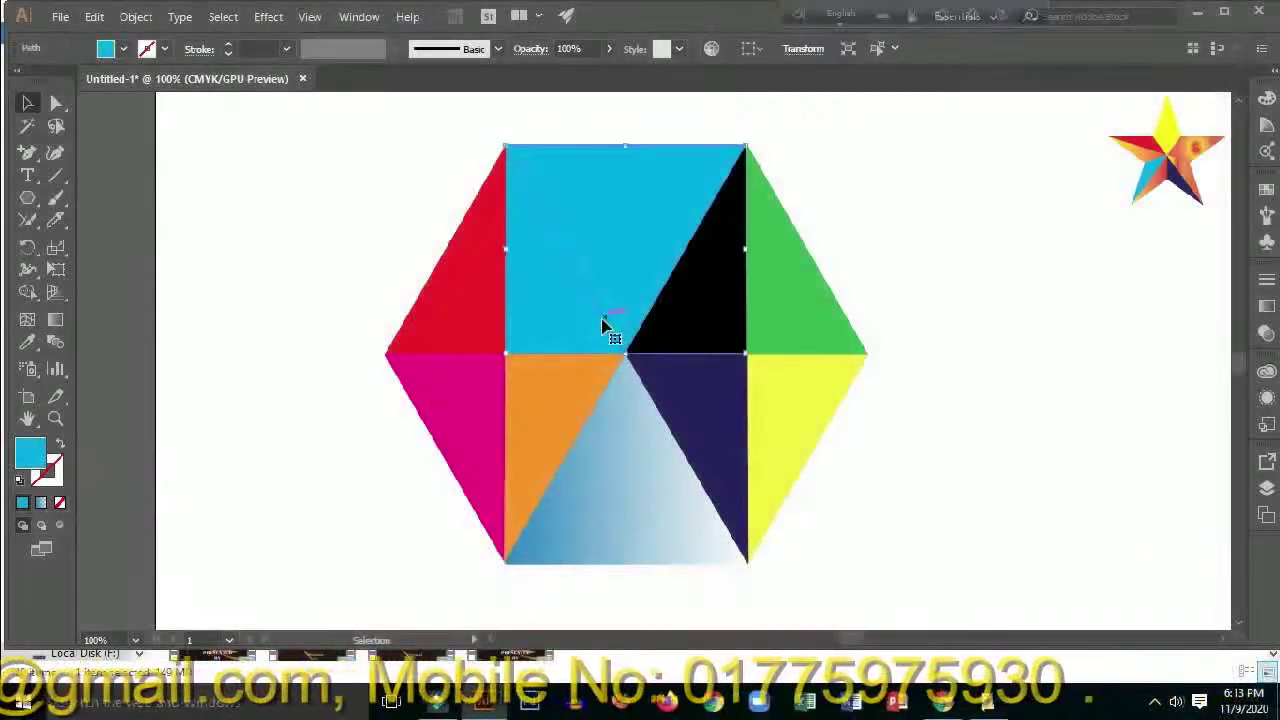
pyautogui.doubleClick(588, 318)
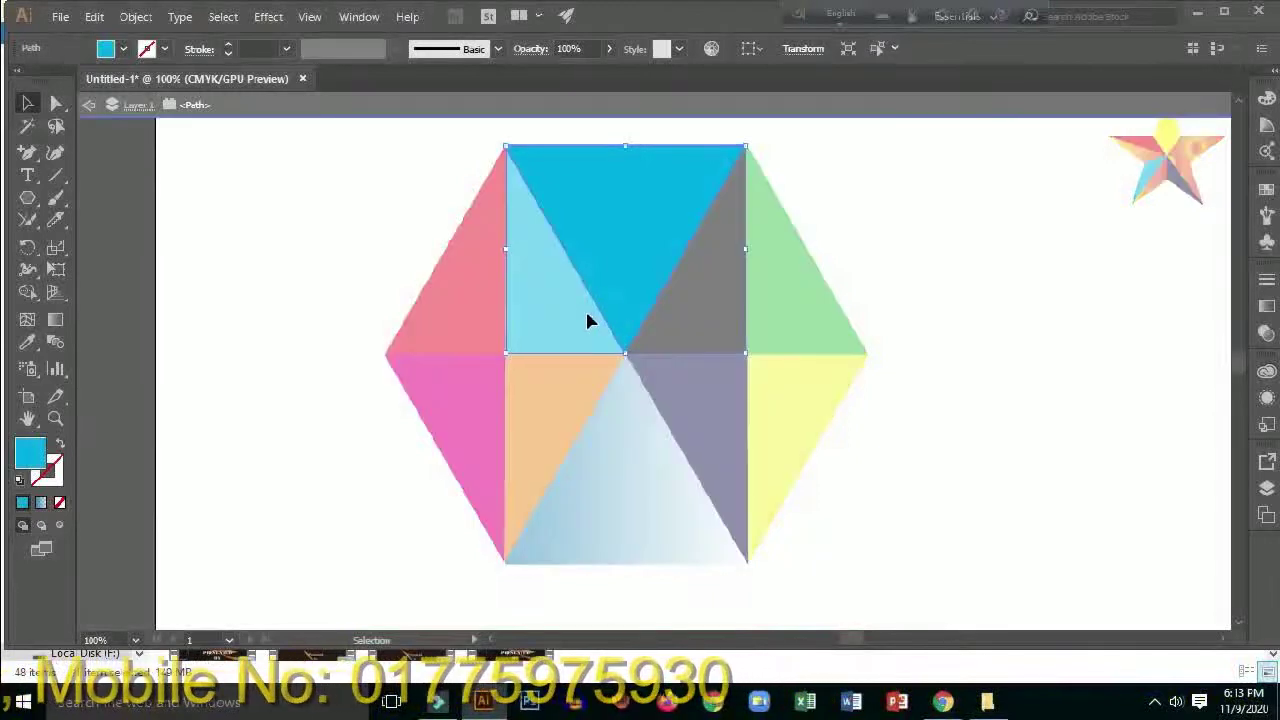
pyautogui.press('Escape')
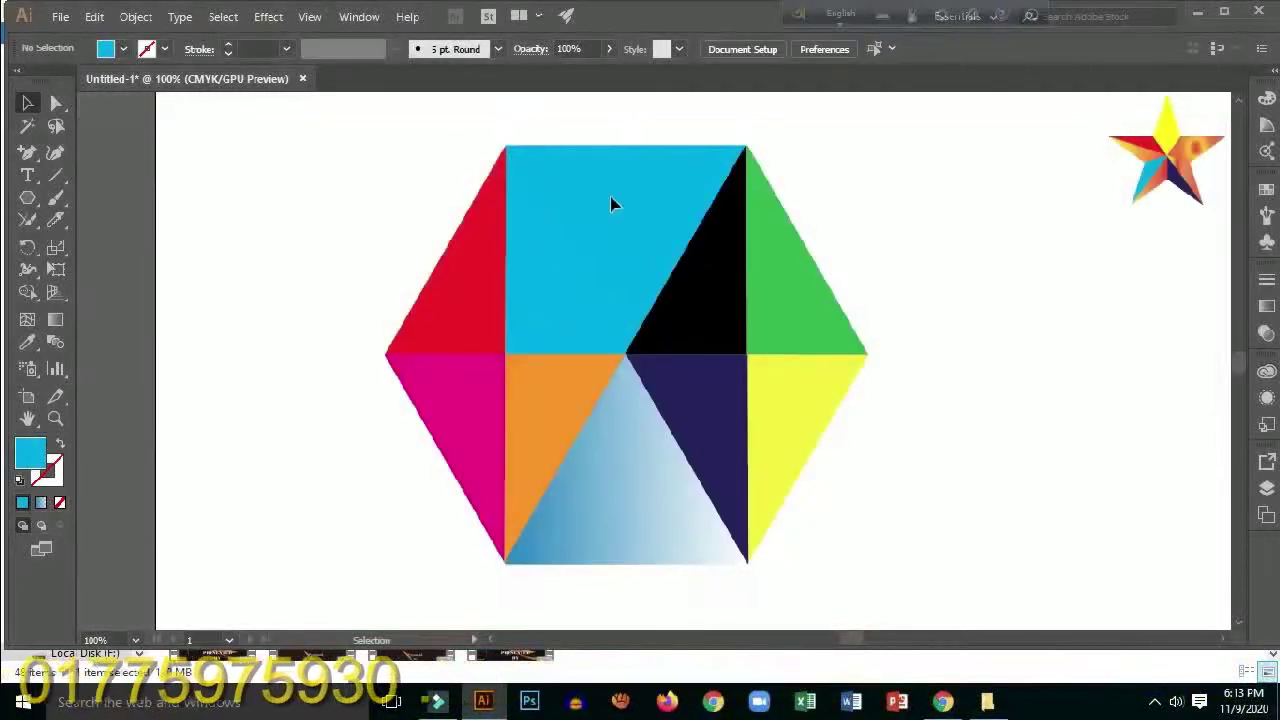
# Step: Nudge the hexagon's top centre triangle slightly downward
pyautogui.click(620, 149)
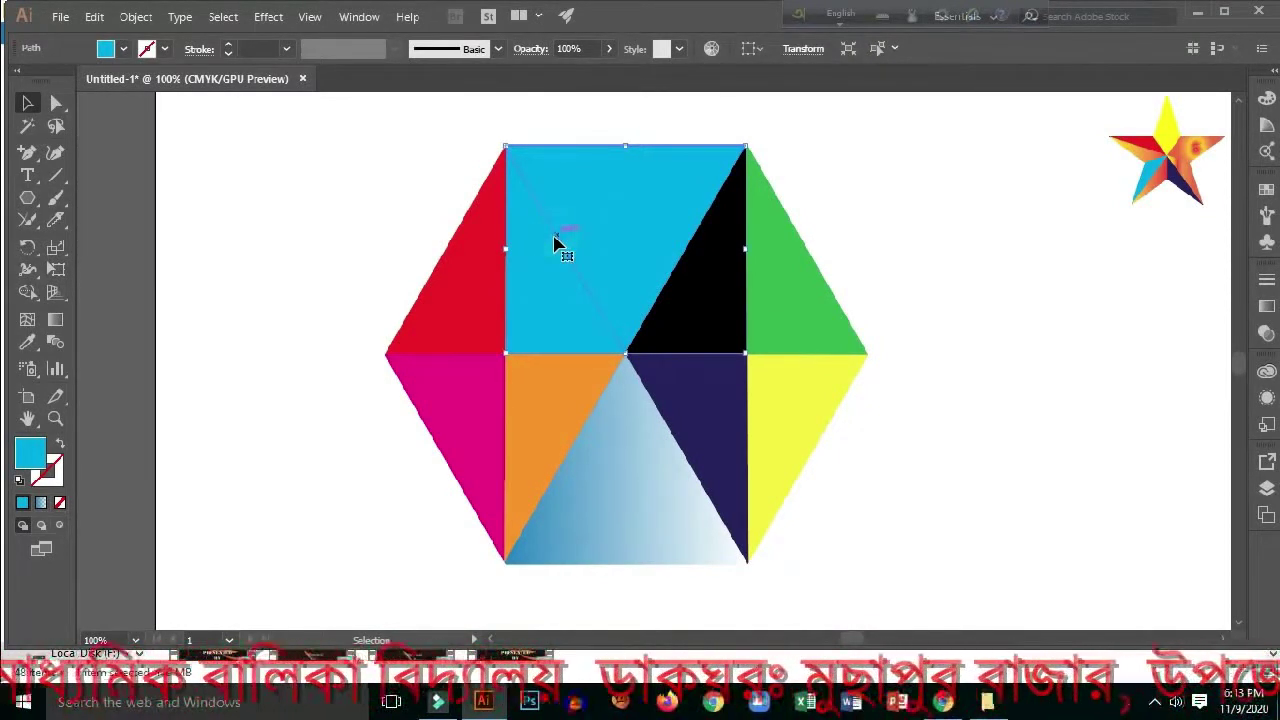
pyautogui.moveTo(544, 240)
pyautogui.mouseDown()
pyautogui.moveTo(517, 241)
pyautogui.moveTo(558, 247)
pyautogui.mouseUp()
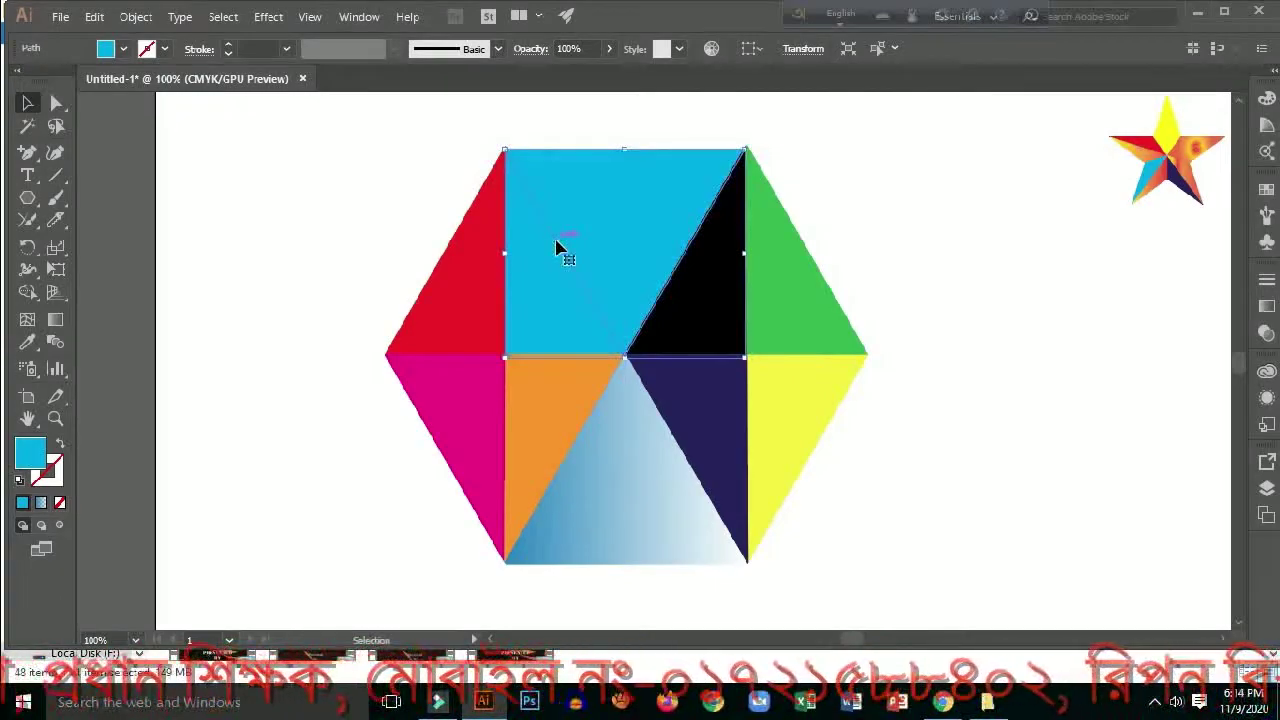
pyautogui.click(604, 223)
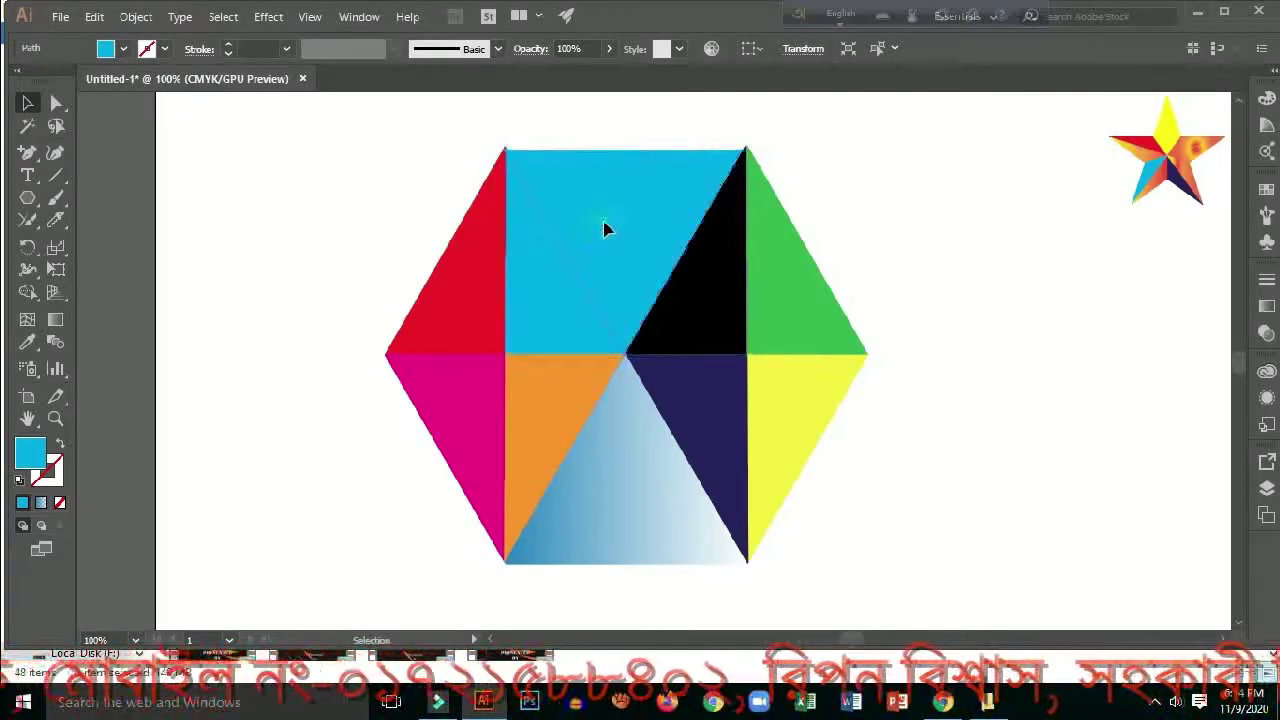
# Step: Fill the hexagon's top centre triangle with the dark green swatch and deselect it
pyautogui.click(617, 151)
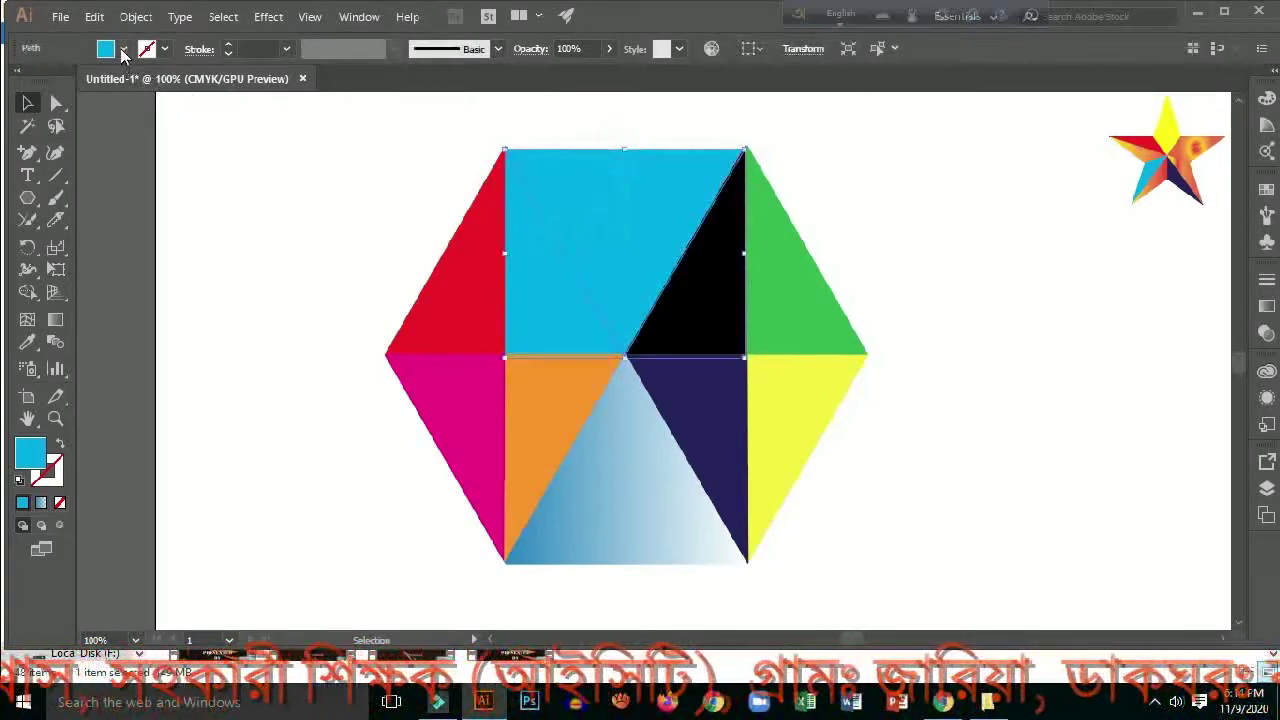
pyautogui.click(123, 50)
pyautogui.click(94, 97)
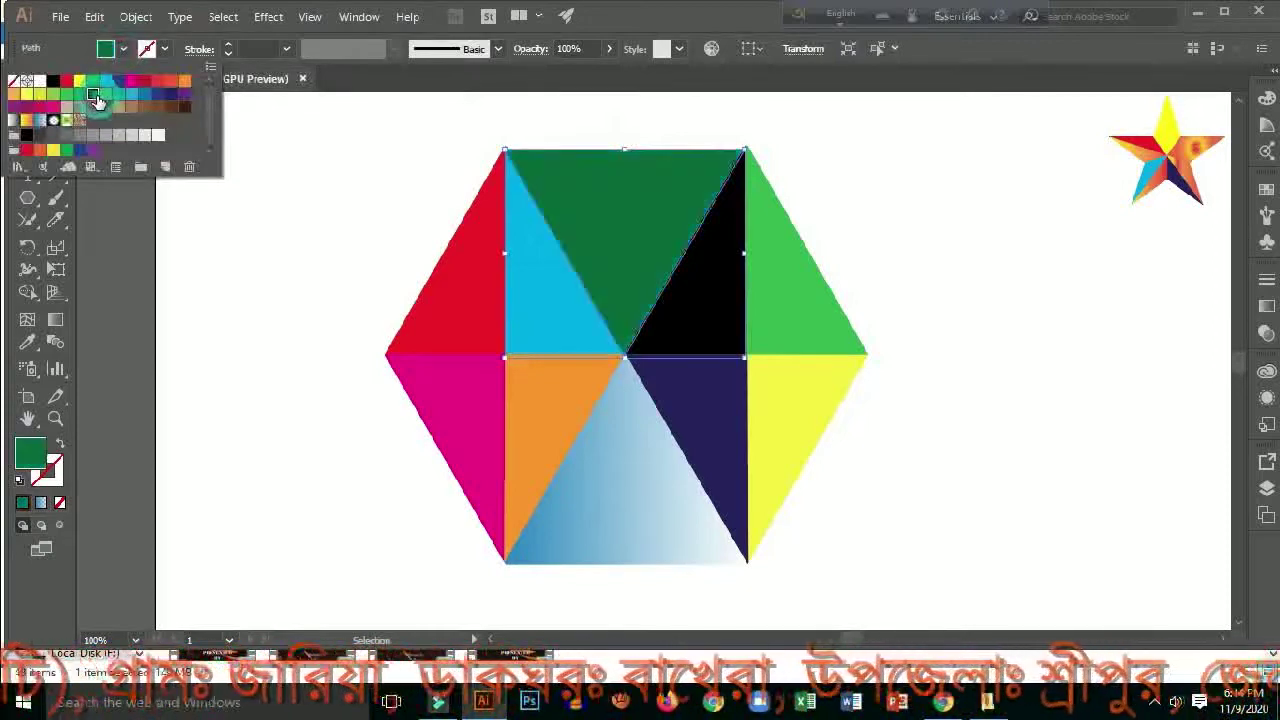
pyautogui.click(967, 274)
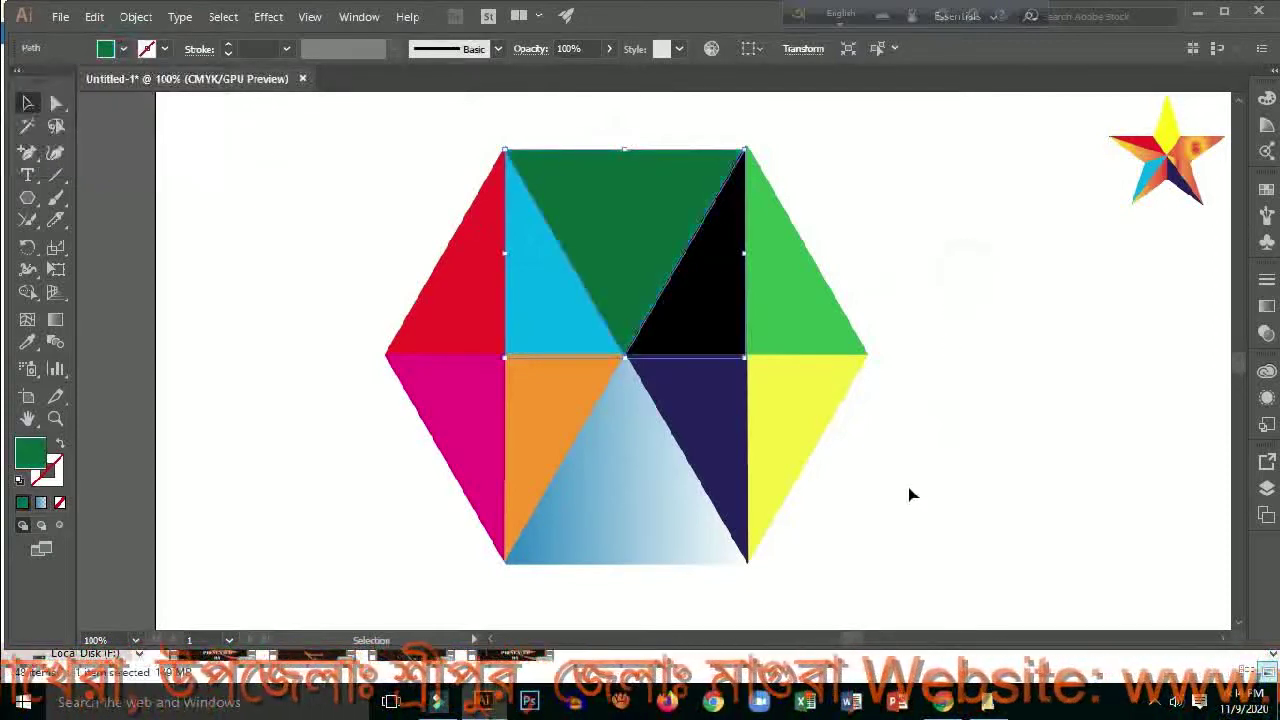
pyautogui.click(671, 530)
pyautogui.click(1002, 446)
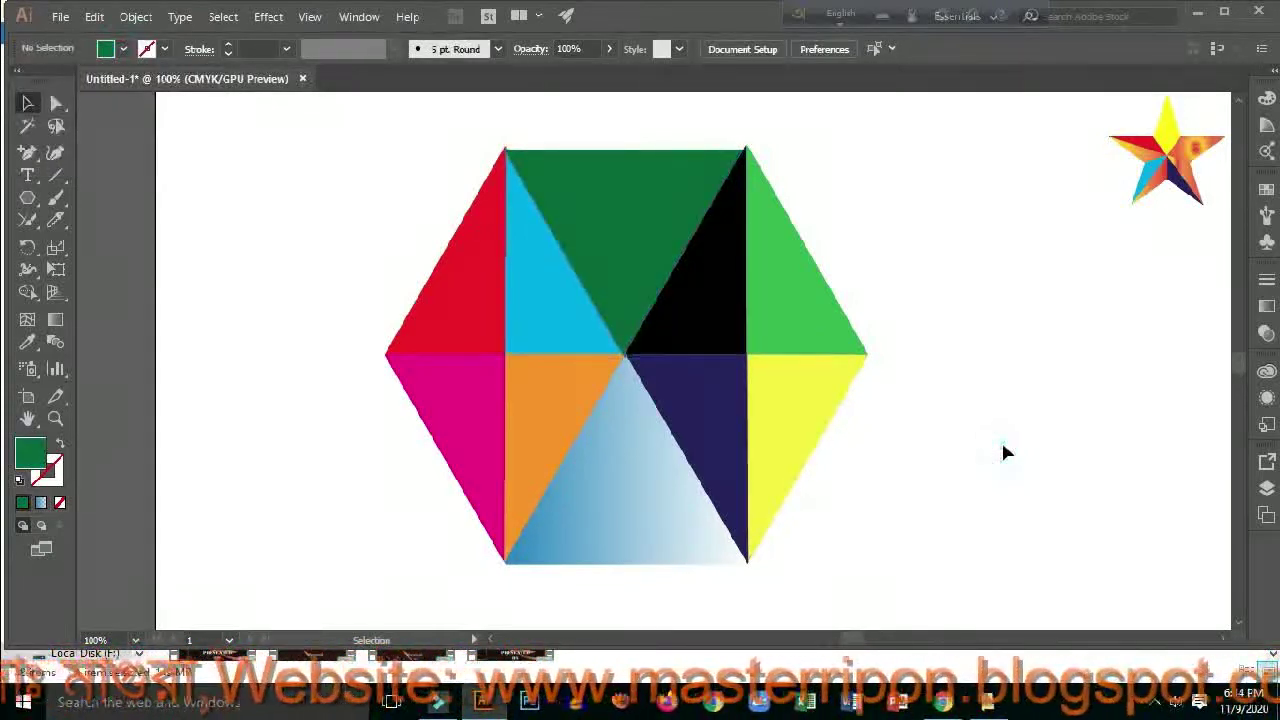